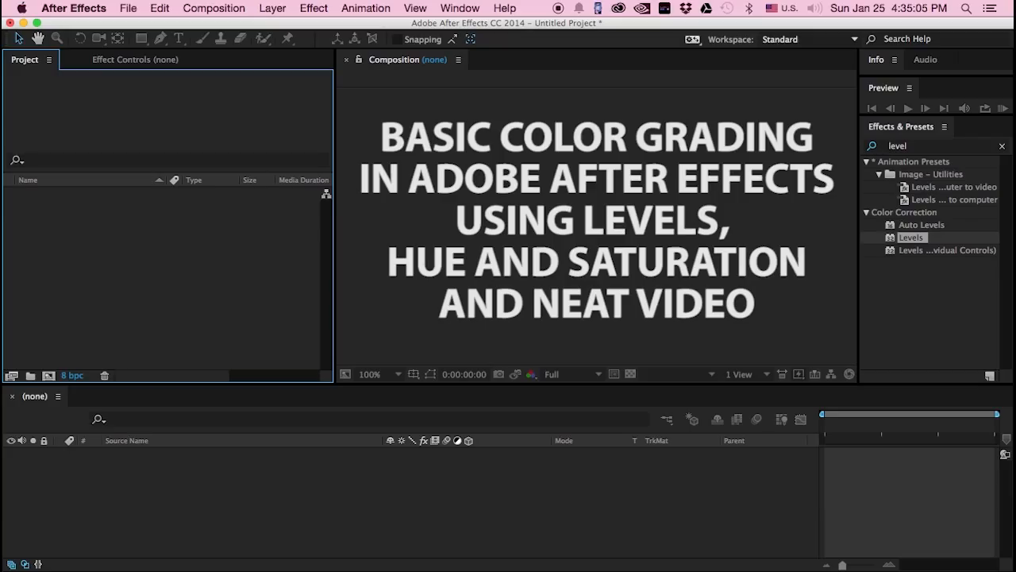
- Create a composition from the imported MVI_0621.MOV clip and move the current time to 1;51;24;03
left_click_drag(1015, 240, 142, 238)
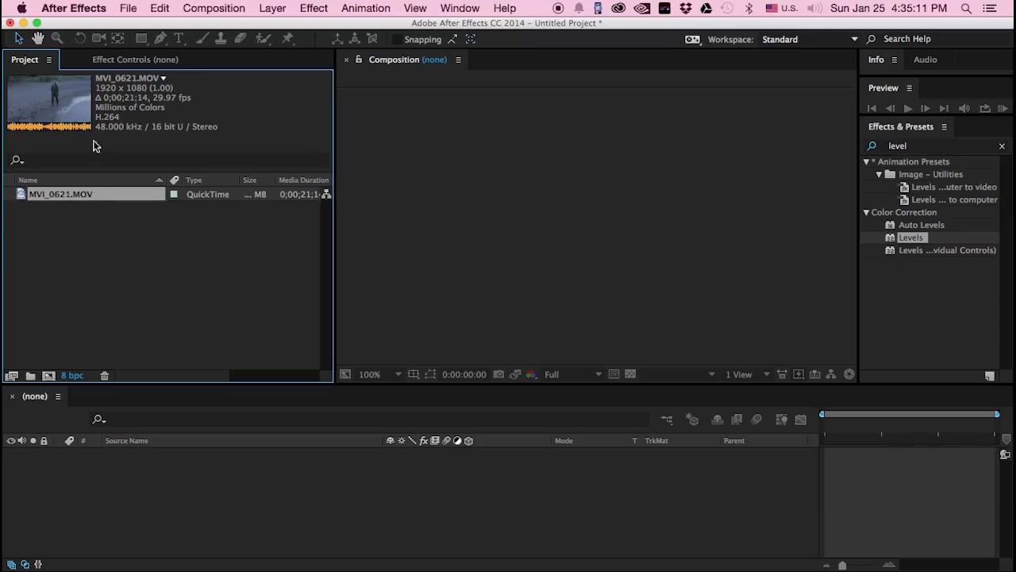
left_click(49, 374)
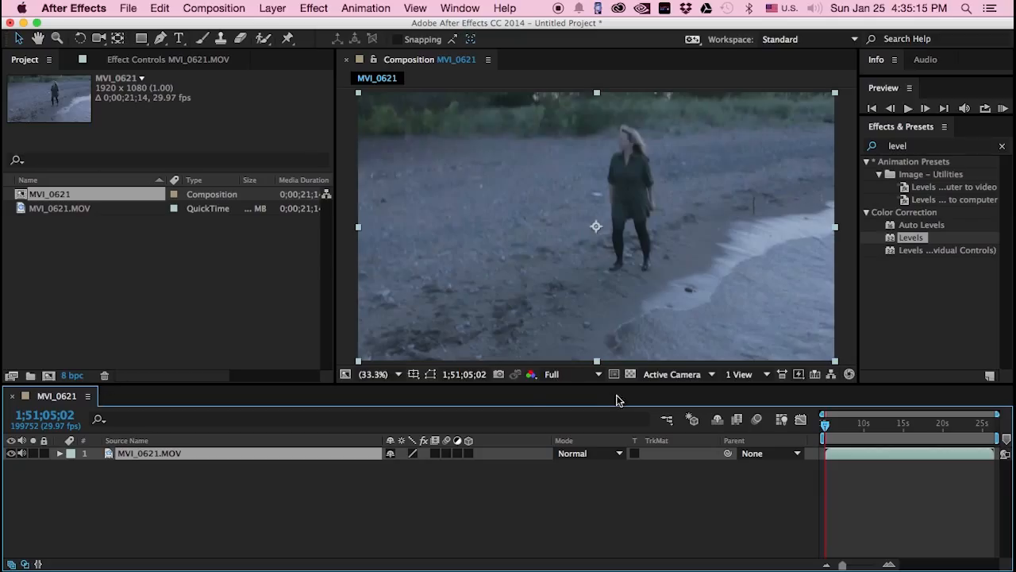
left_click(970, 427)
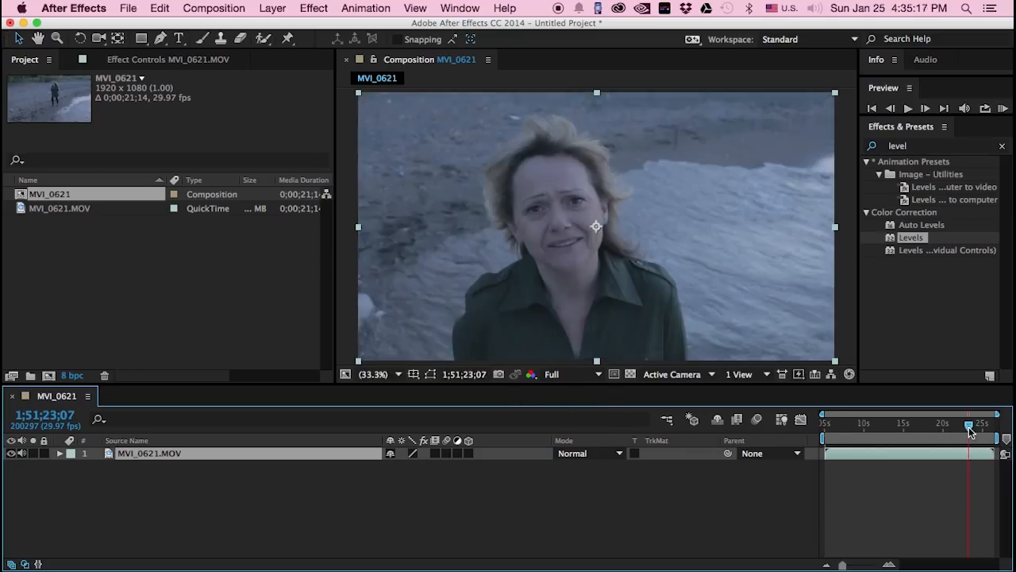
left_click_drag(970, 430, 976, 430)
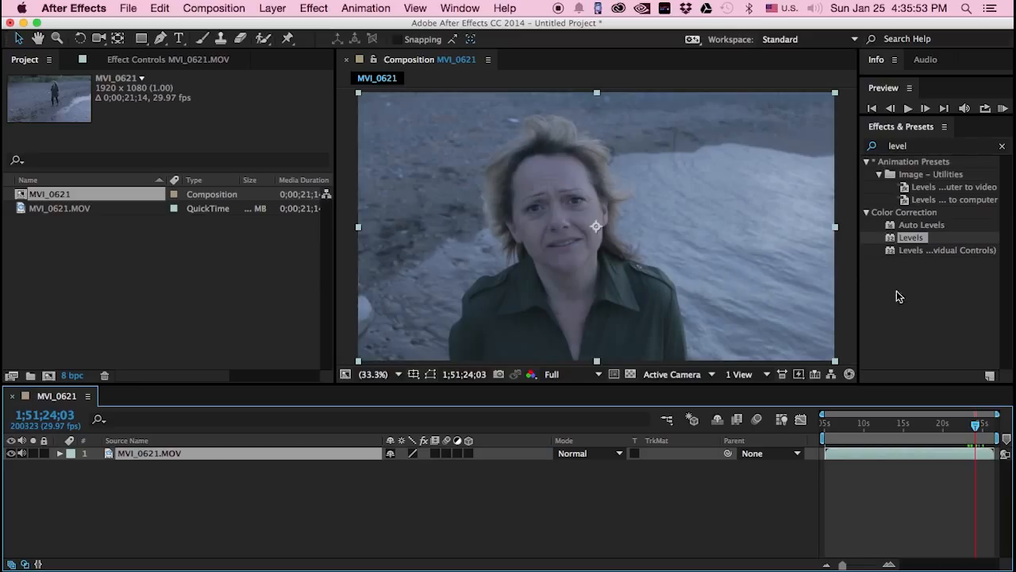
- Find the Levels effect by searching for "levels" and apply it to the MVI_0621.MOV clip
left_click(998, 146)
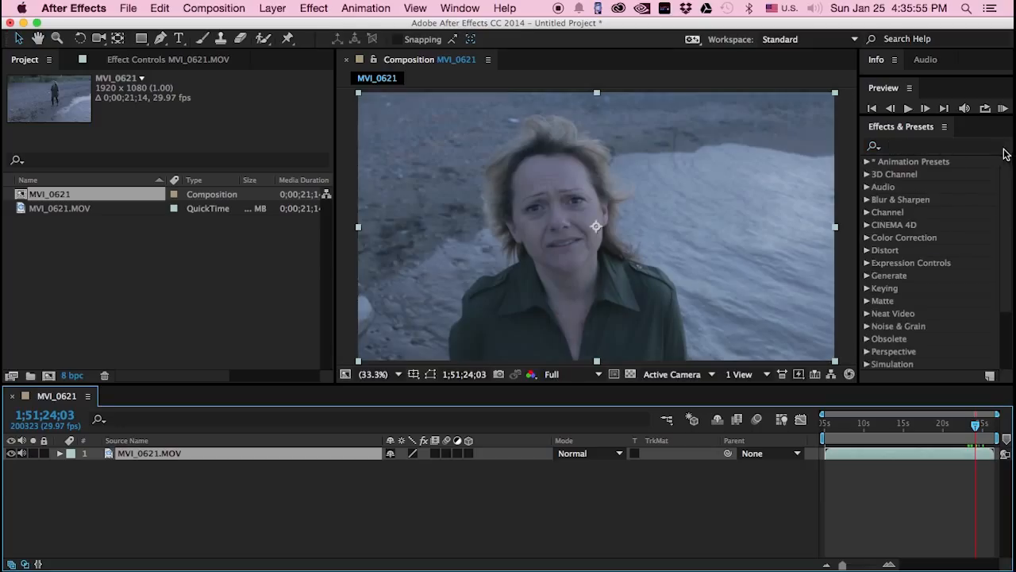
left_click(903, 147)
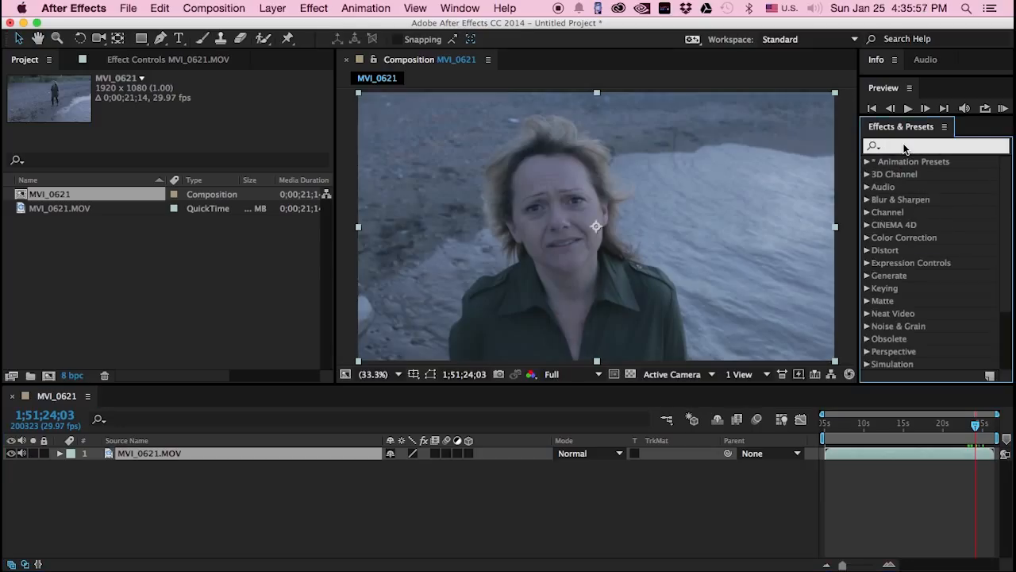
type("levels")
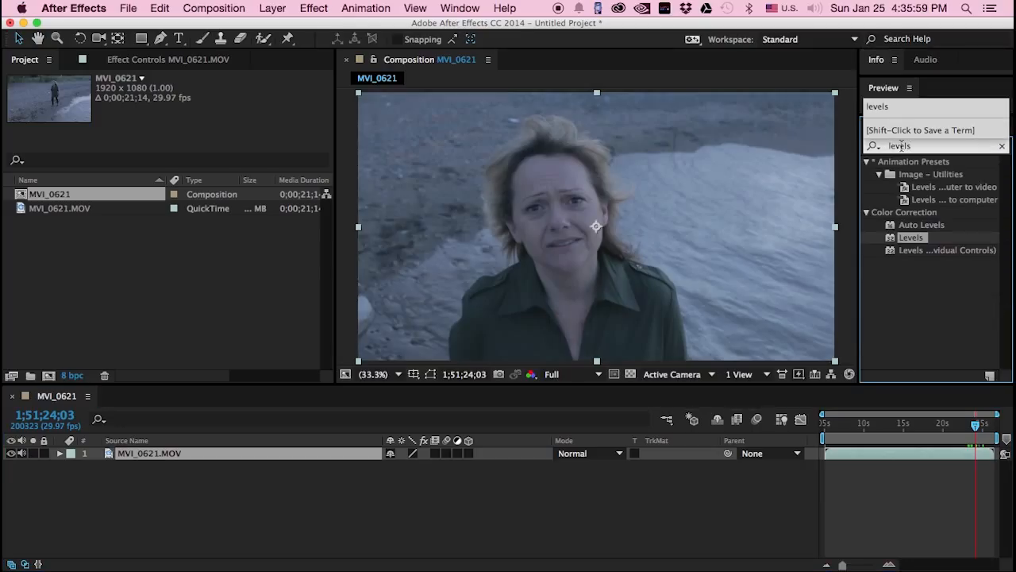
left_click(912, 239)
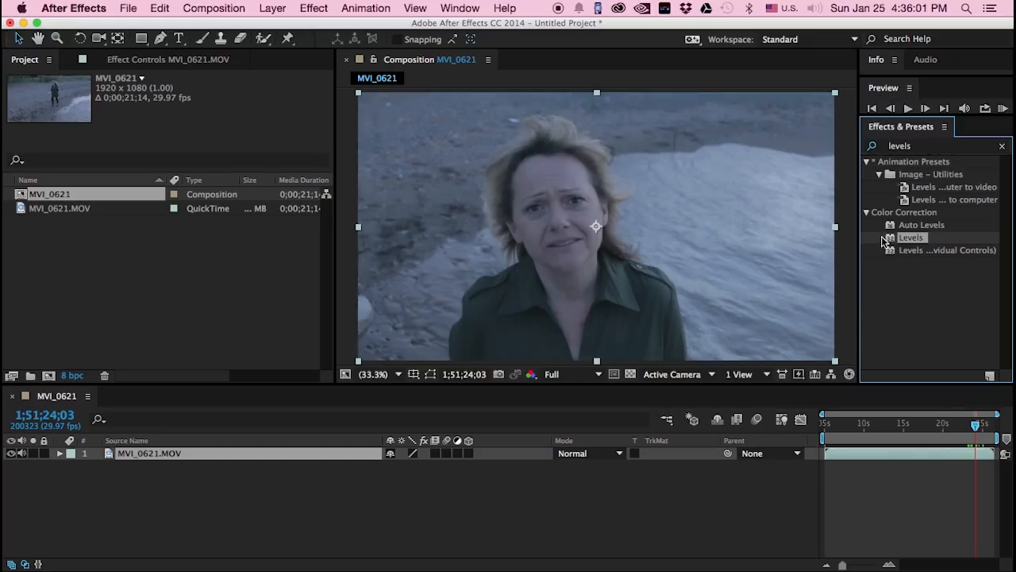
left_click_drag(885, 240, 572, 236)
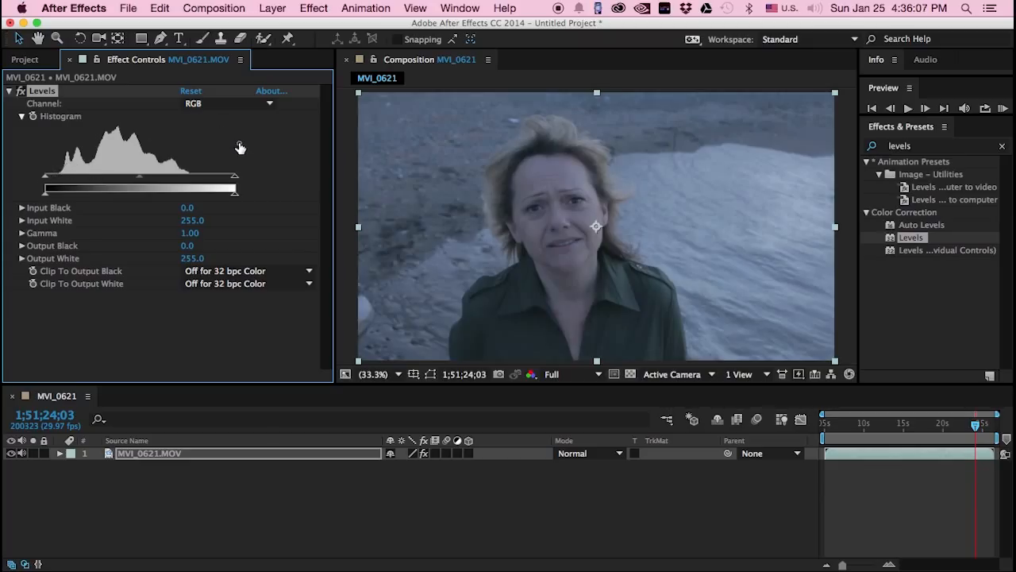
- Compare the Levels histogram's colored channel display with its plain single-color display, finishing on the plain one
left_click(240, 148)
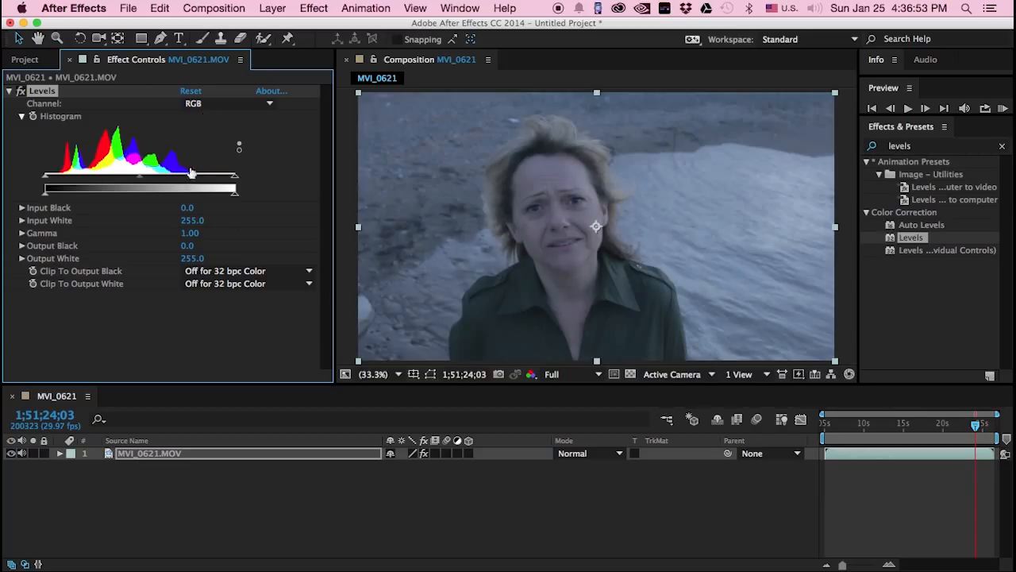
left_click(239, 146)
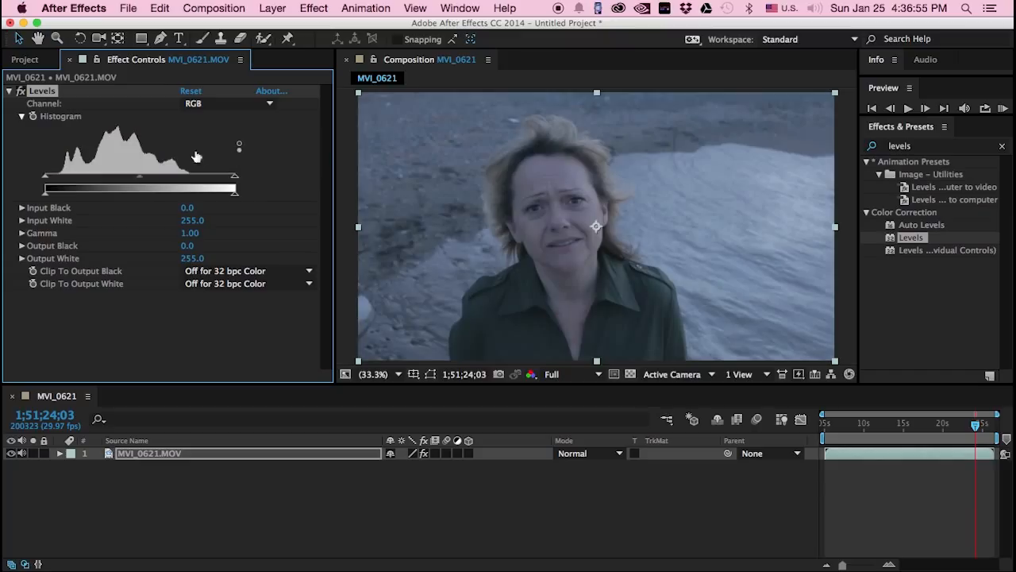
left_click(240, 147)
left_click(240, 147)
left_click(240, 147)
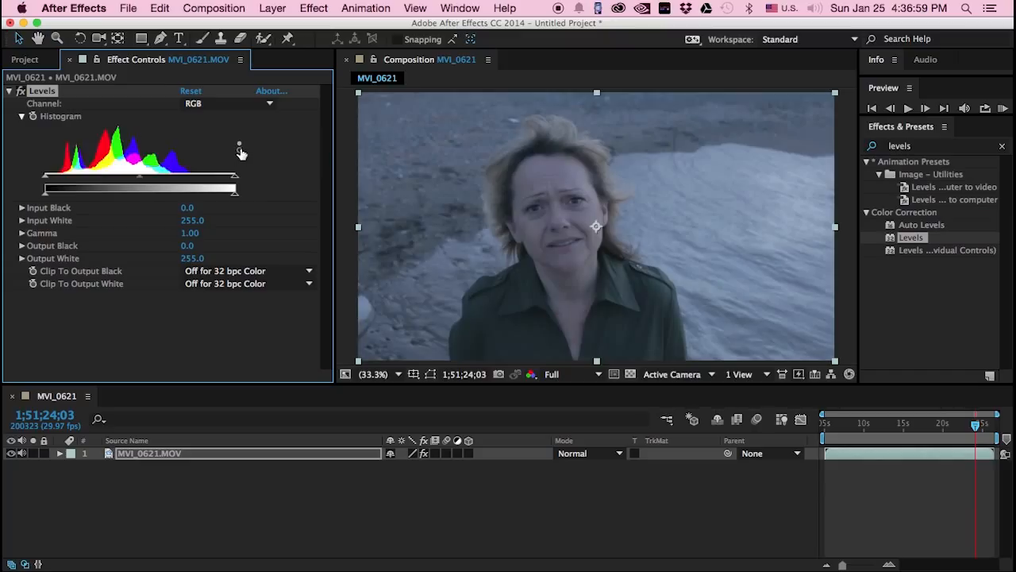
left_click(239, 150)
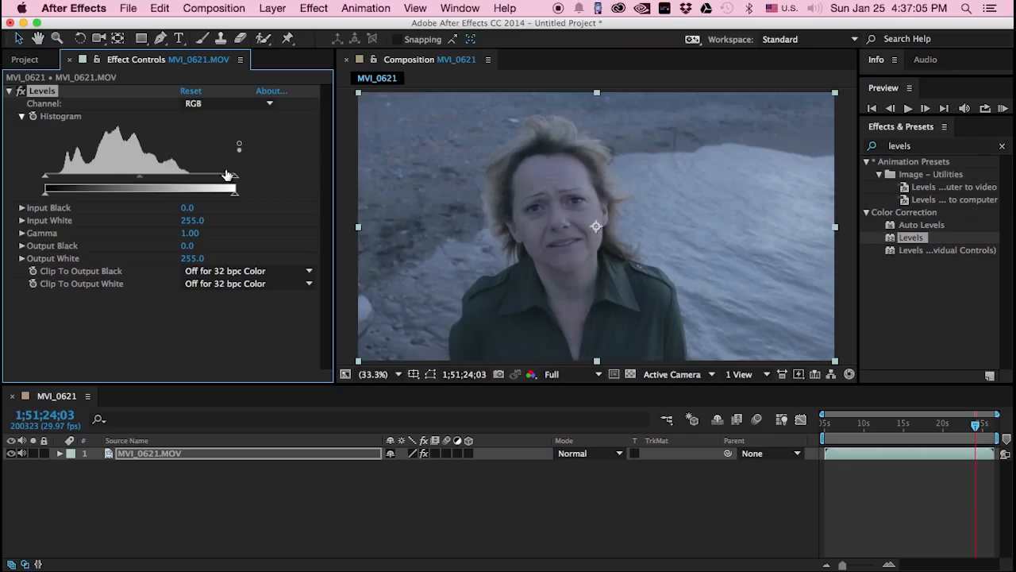
- Try an RGB Levels correction with Input Black at 18 and Input White at 195, and reset the effect
left_click_drag(46, 181, 59, 182)
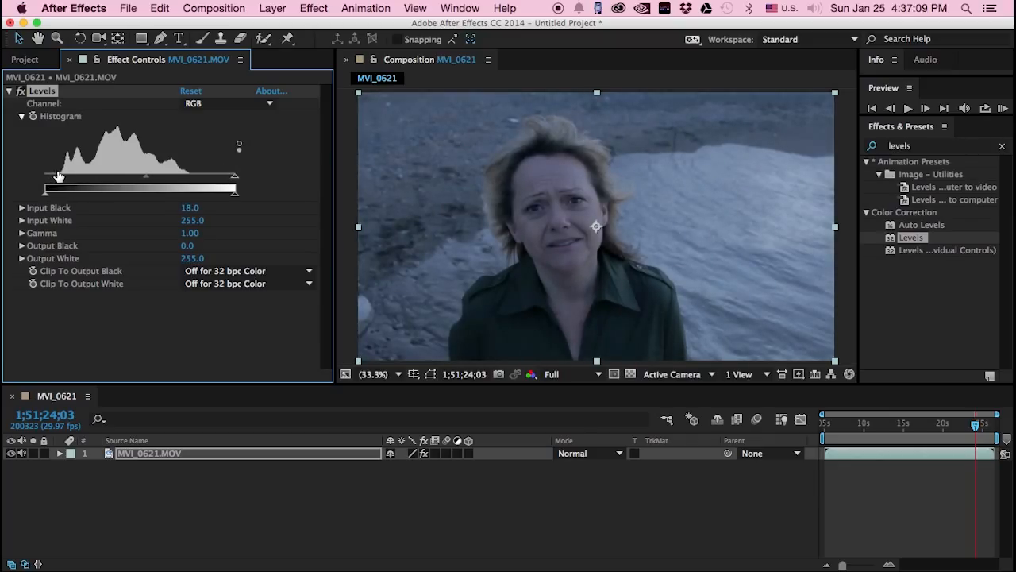
left_click_drag(236, 183, 190, 185)
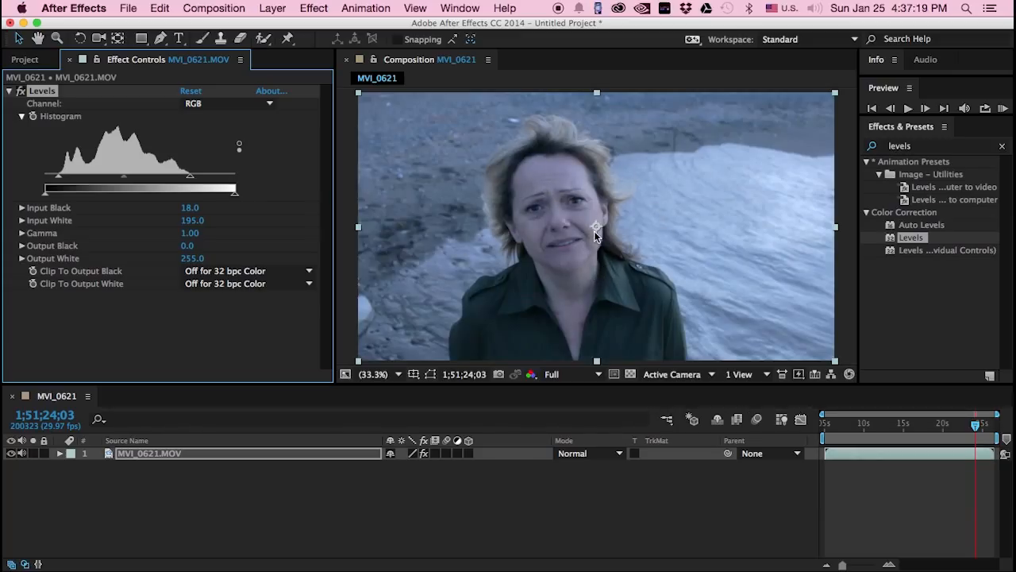
left_click(191, 90)
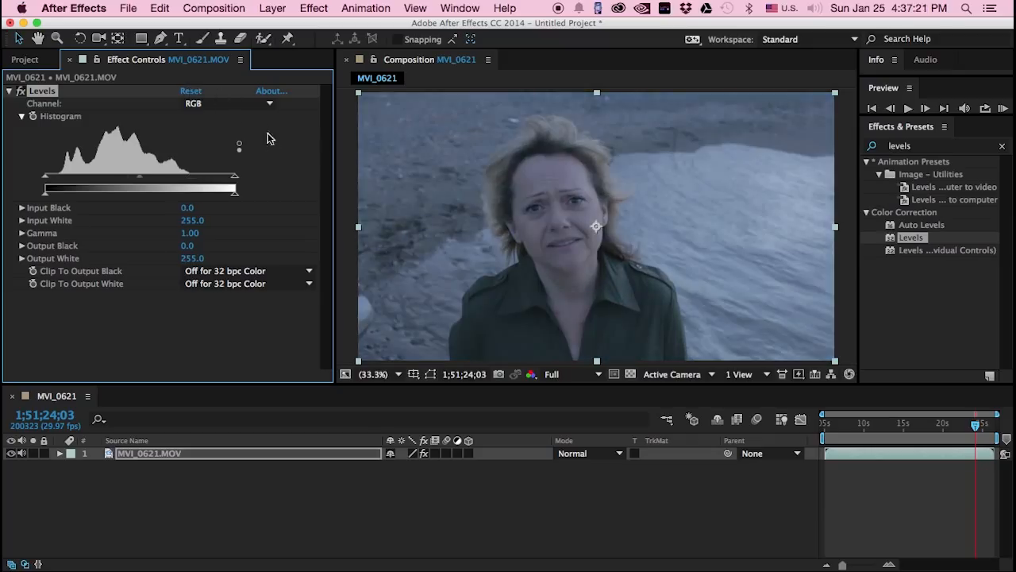
- Correct the Red channel in Levels with Red Input Black at 16 and Red Input White at 153
left_click(200, 105)
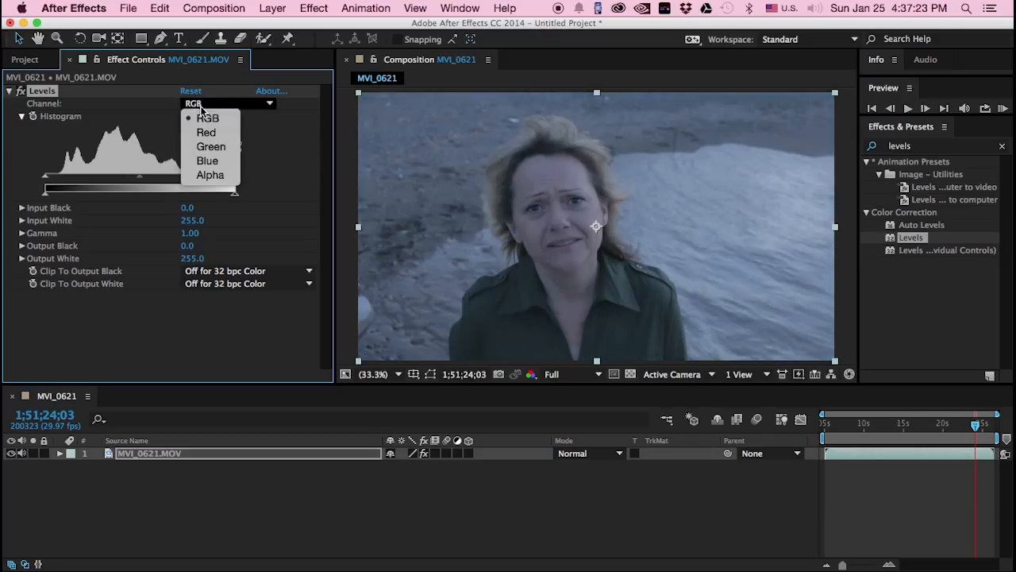
left_click(199, 131)
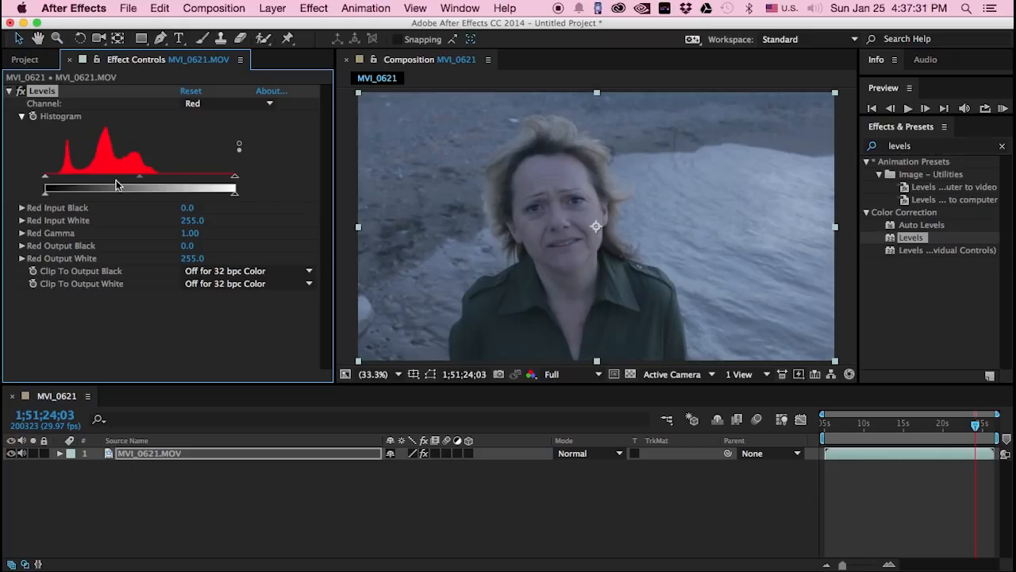
left_click_drag(46, 181, 57, 184)
left_click_drag(234, 178, 165, 187)
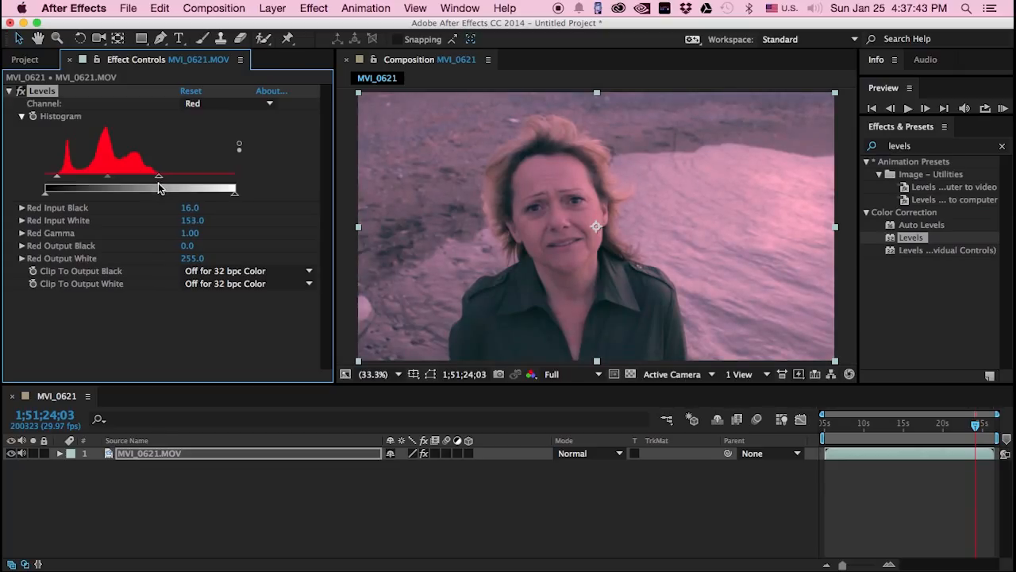
mouse_move(57, 176)
left_mouse_down()
mouse_move(184, 158)
mouse_move(57, 185)
left_mouse_up()
- Correct the Green channel in Levels with Green Input Black at 24 and Green Input White at 171
left_click(227, 103)
left_click(210, 145)
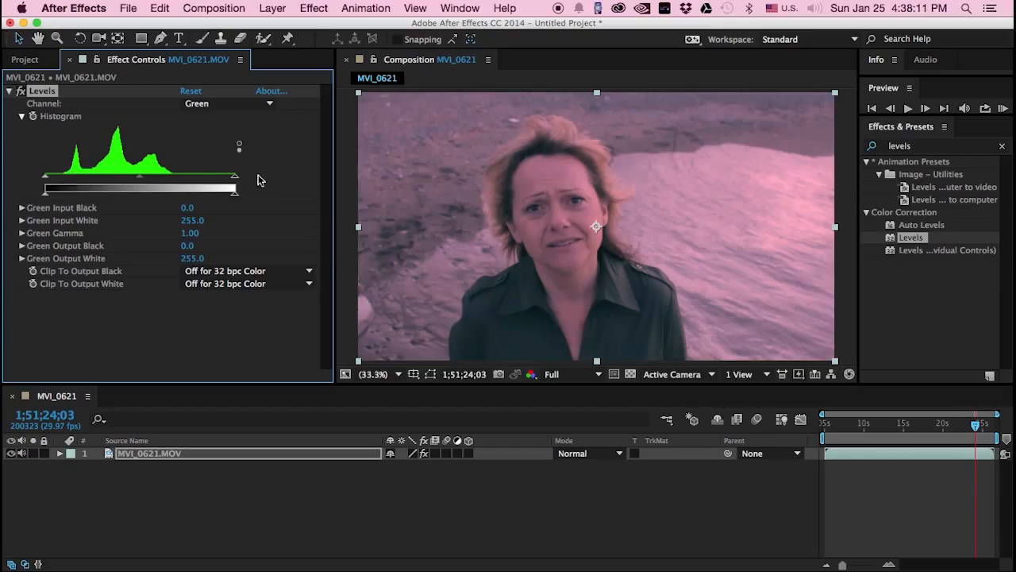
left_click_drag(44, 188, 64, 184)
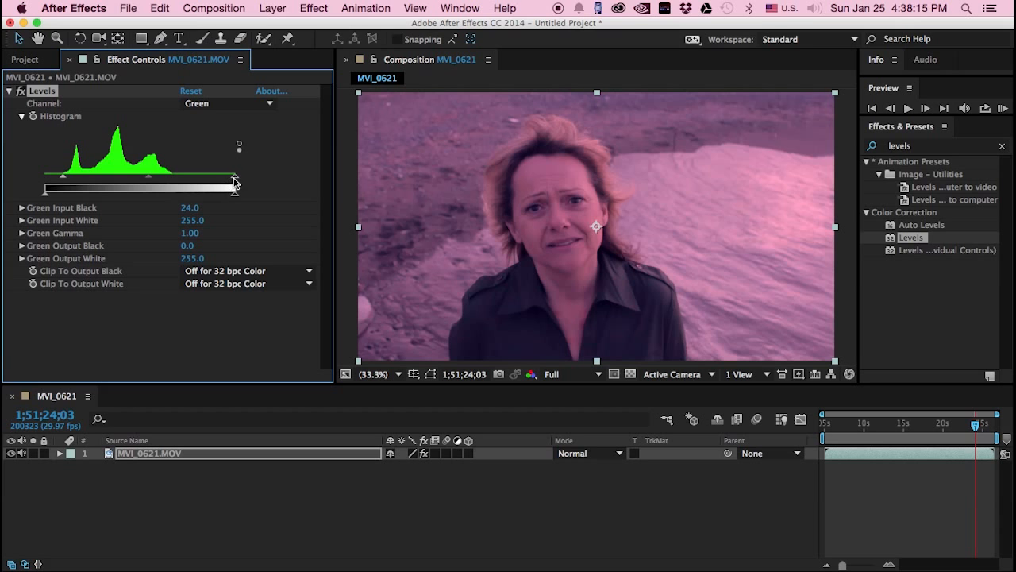
left_click_drag(234, 192, 172, 188)
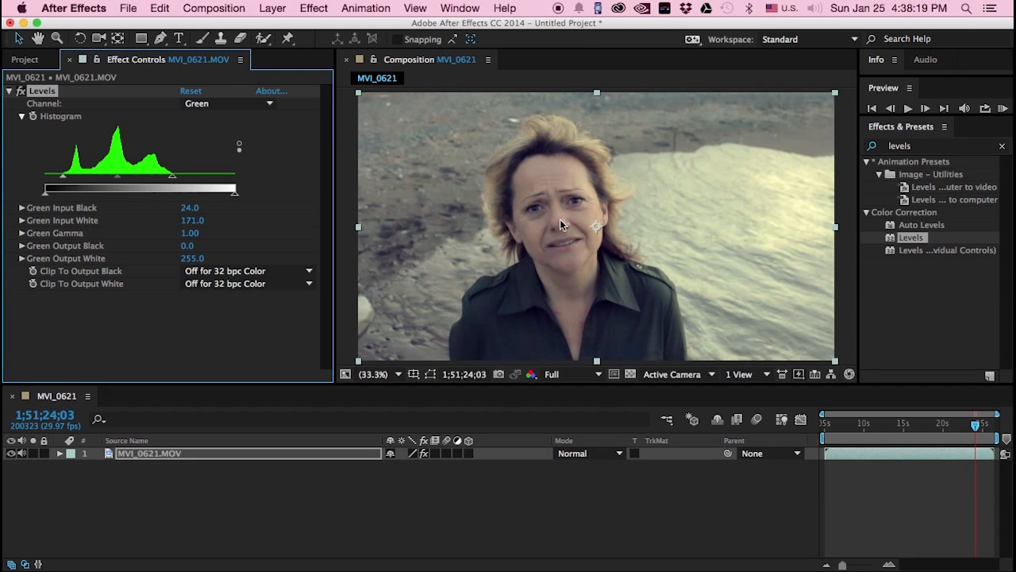
- Correct the Blue channel in Levels with Blue Input Black at 27 and Blue Input White at 194
left_click(228, 104)
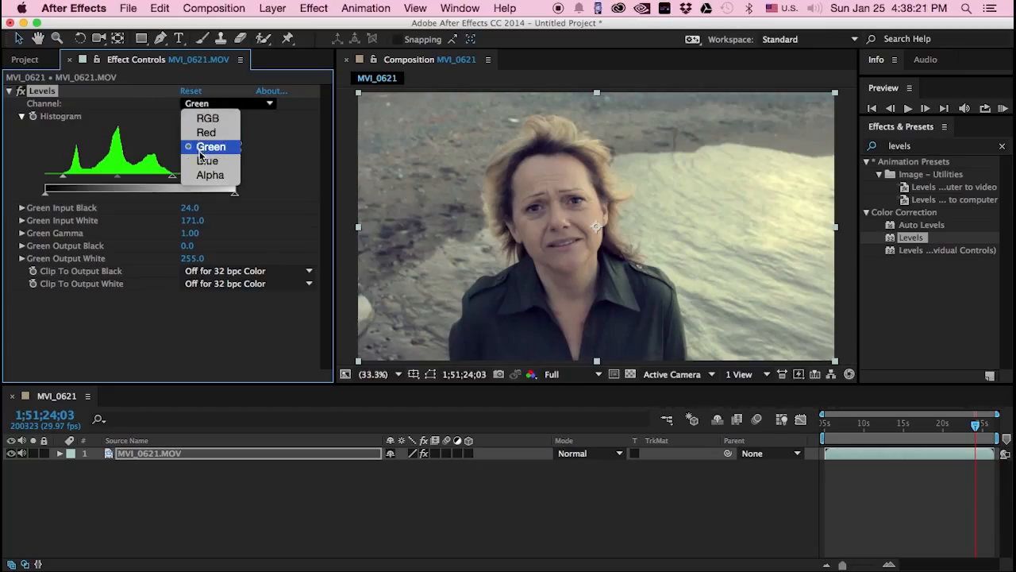
left_click(203, 161)
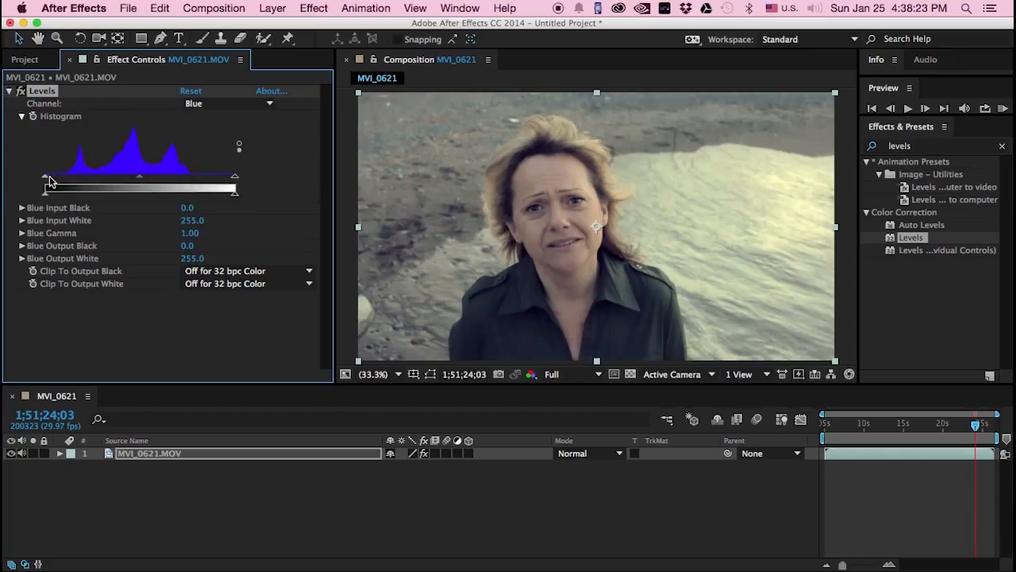
left_click_drag(50, 180, 62, 186)
left_click_drag(236, 182, 182, 186)
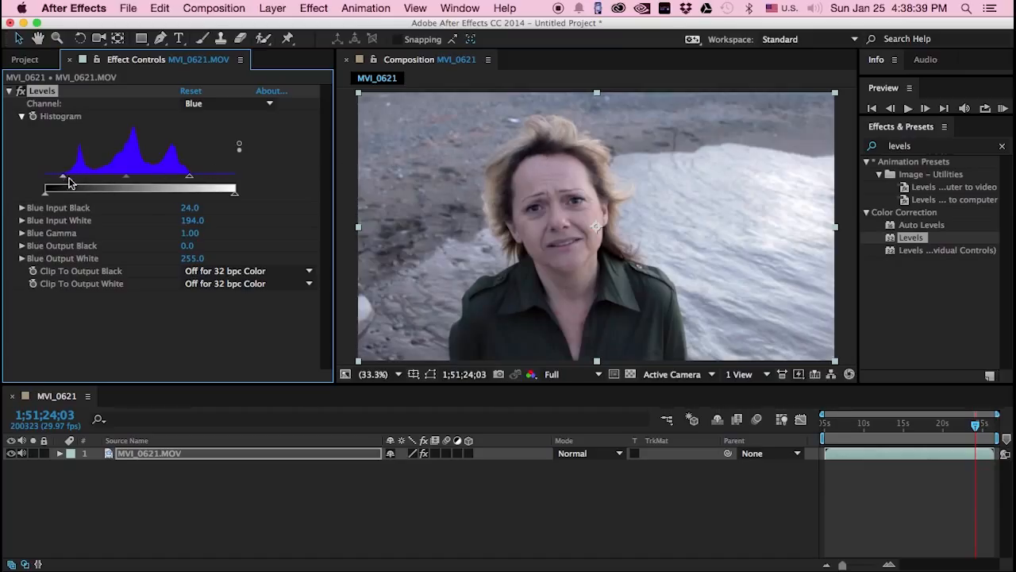
left_click_drag(63, 176, 26, 190)
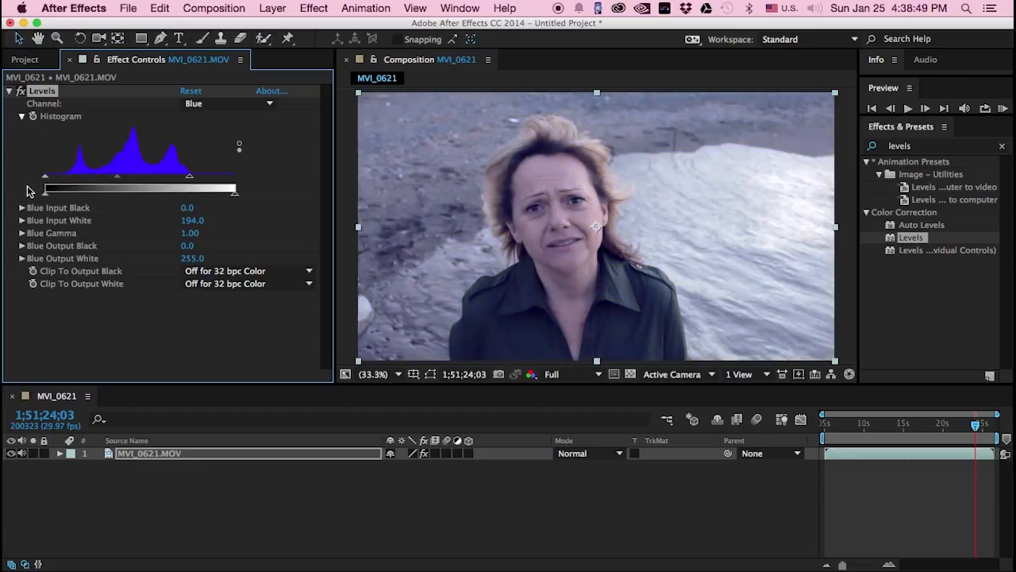
left_click_drag(29, 190, 66, 184)
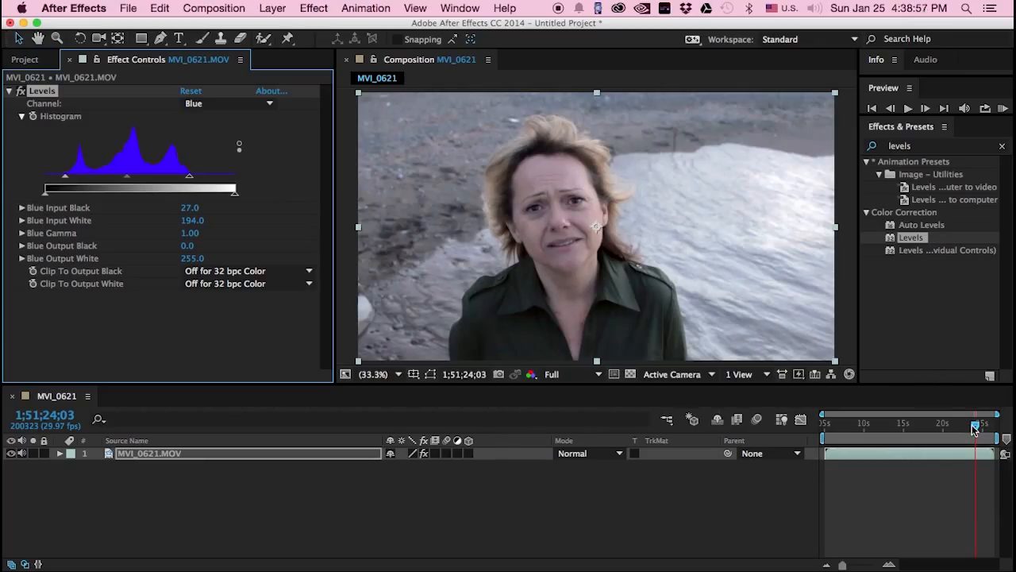
- Move the current time to 1;51;22;23 and slightly widen the area showing the effect settings
mouse_move(976, 425)
left_mouse_down()
mouse_move(952, 433)
mouse_move(965, 436)
left_mouse_up()
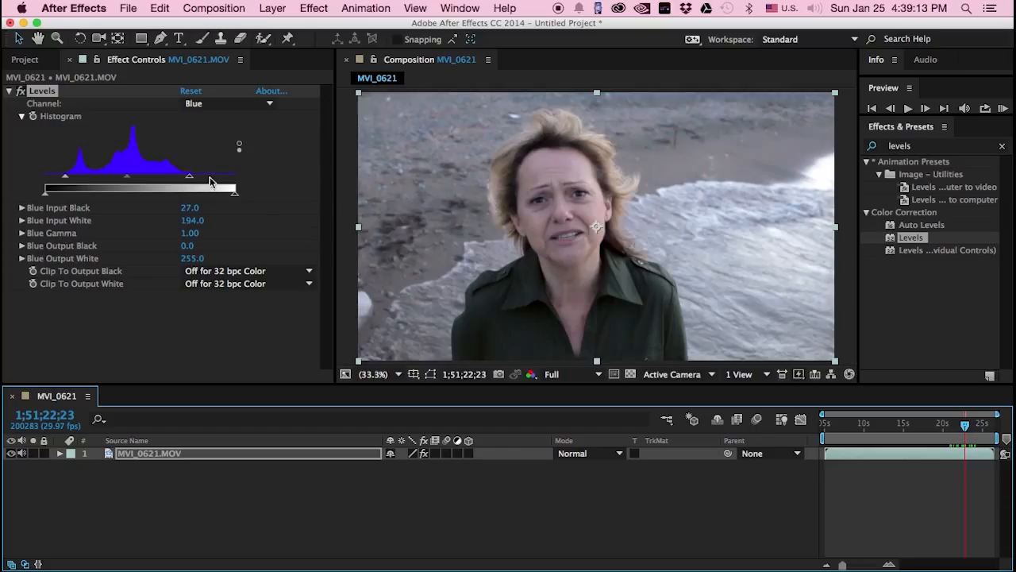
left_click_drag(336, 216, 349, 216)
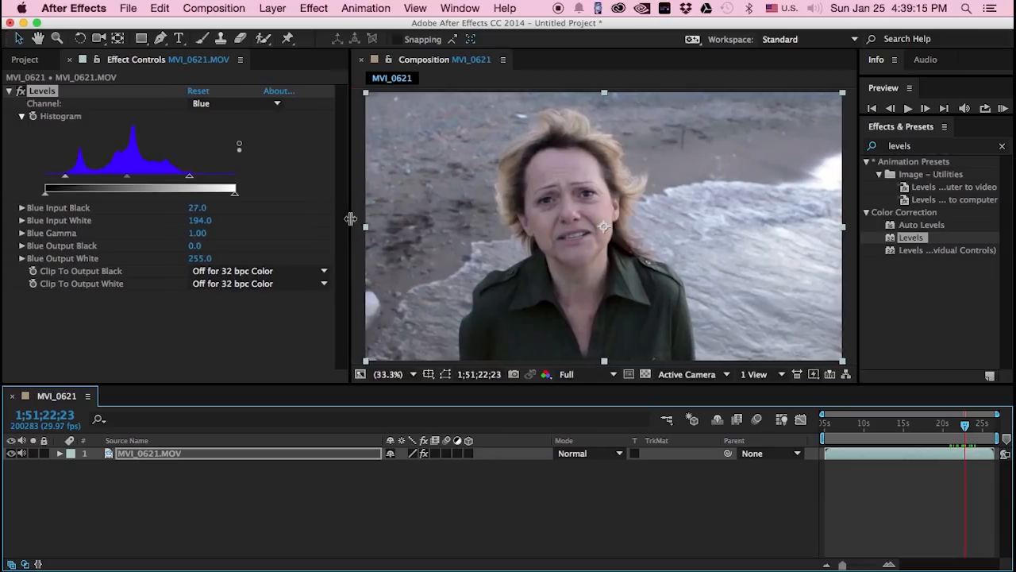
left_click(356, 198)
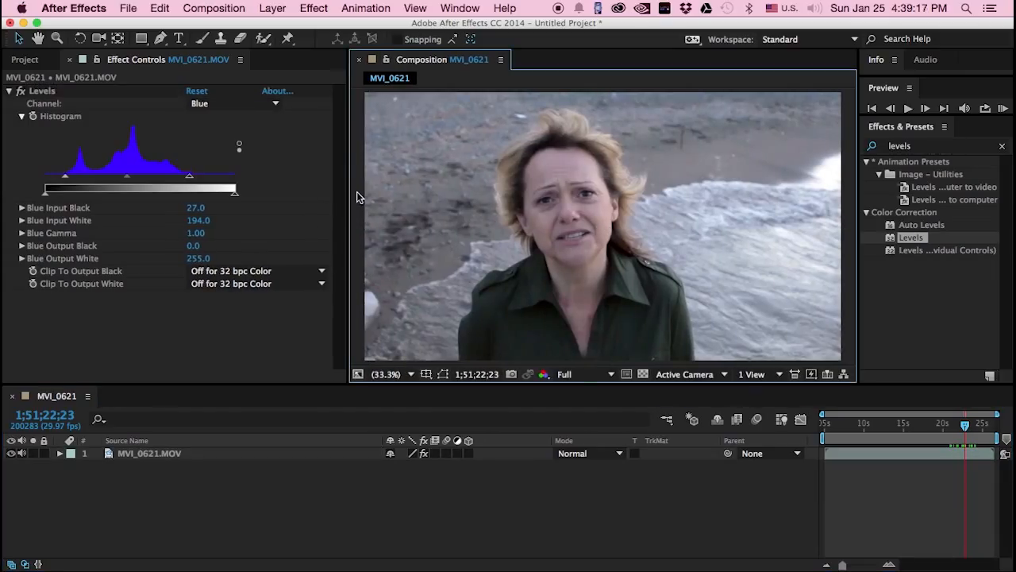
left_click(199, 334)
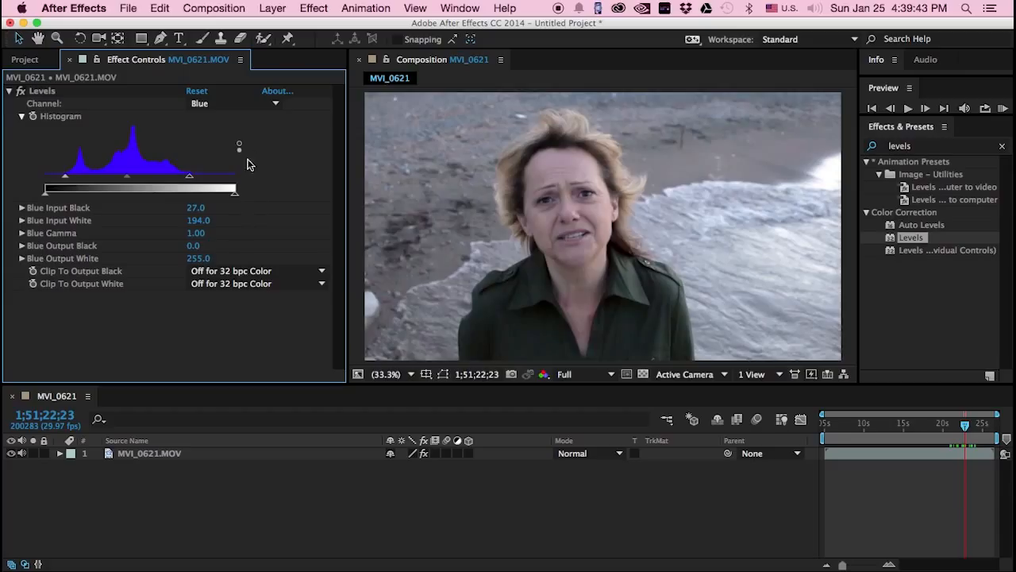
- Raise the Red channel's Input White to 161 in Levels, judging it on the frame at 1;51;21;28
left_click(225, 107)
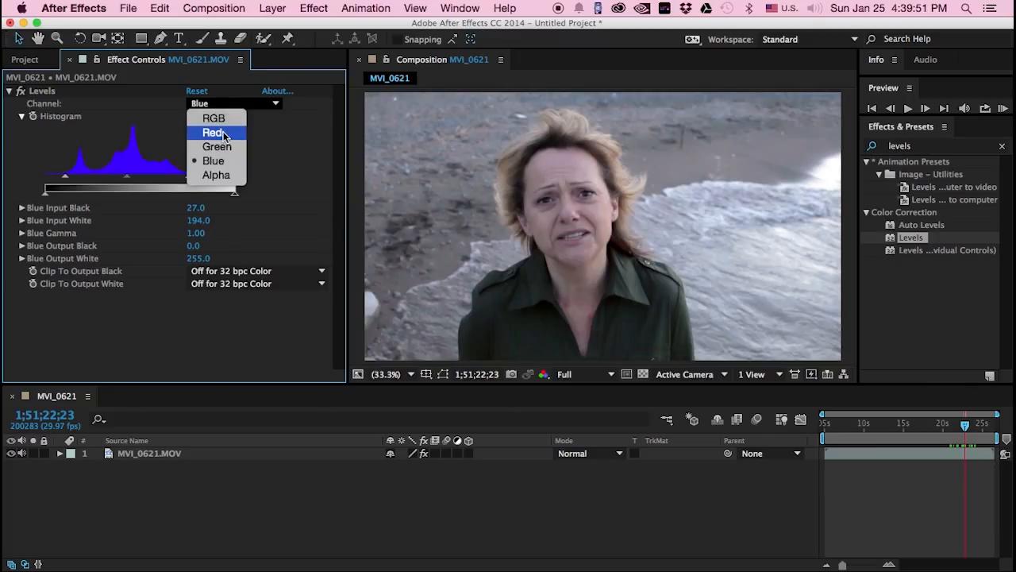
left_click(225, 135)
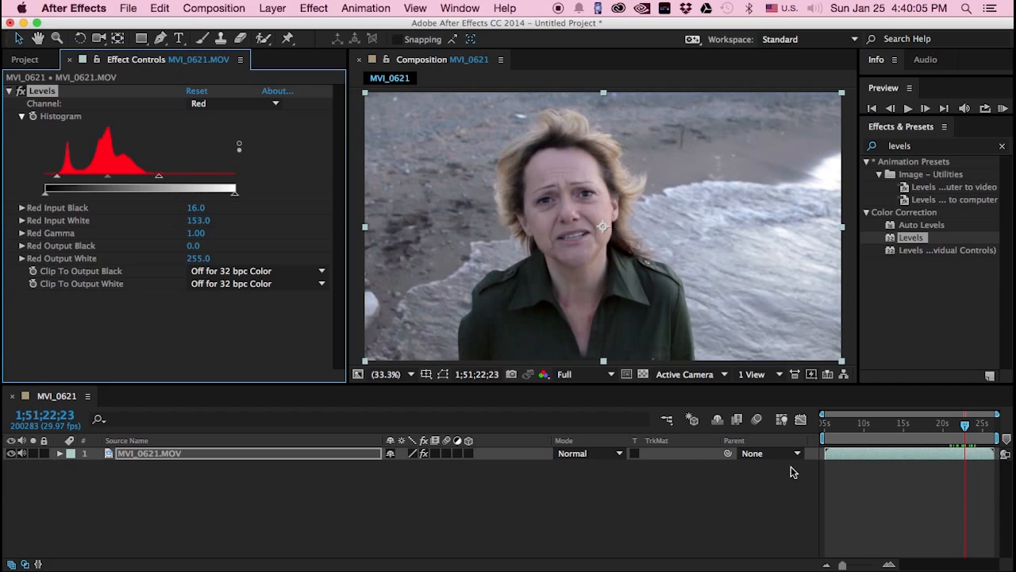
mouse_move(965, 426)
left_mouse_down()
mouse_move(951, 427)
mouse_move(959, 427)
left_mouse_up()
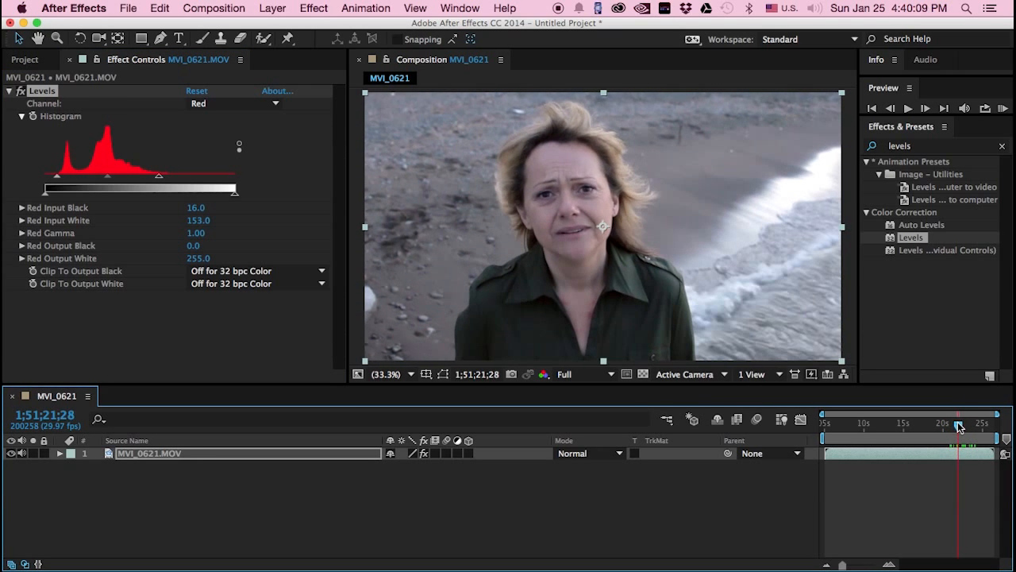
left_click_drag(160, 175, 164, 176)
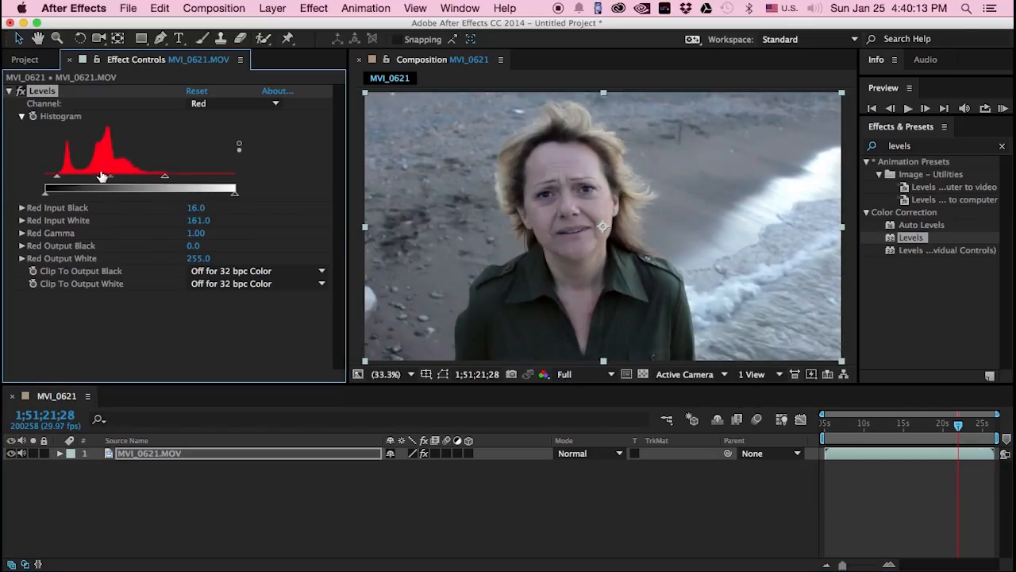
- Raise the Green channel's Input White to 177 in Levels, judging it on the frame at 1;51;19;25
left_click(228, 104)
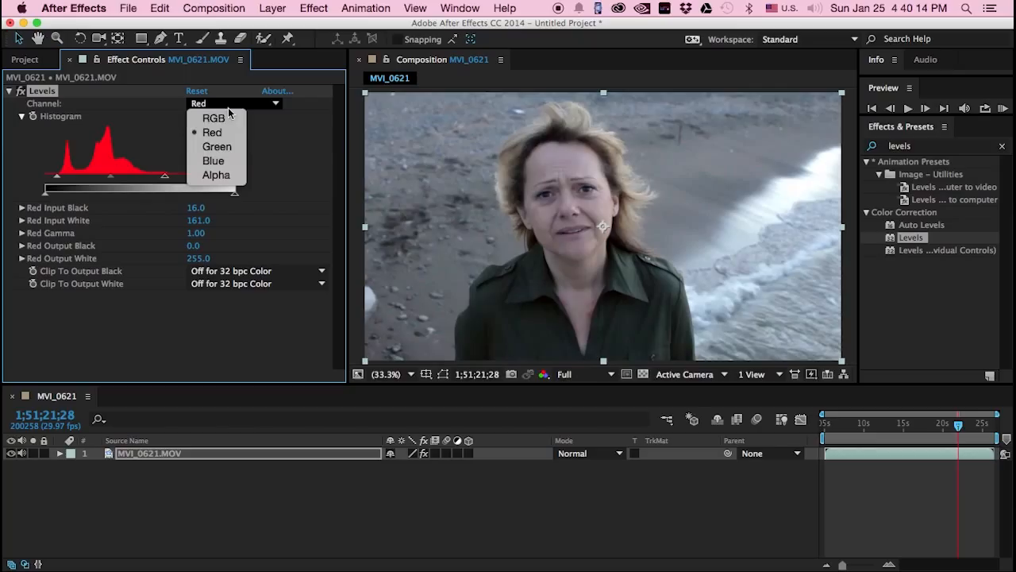
left_click(217, 146)
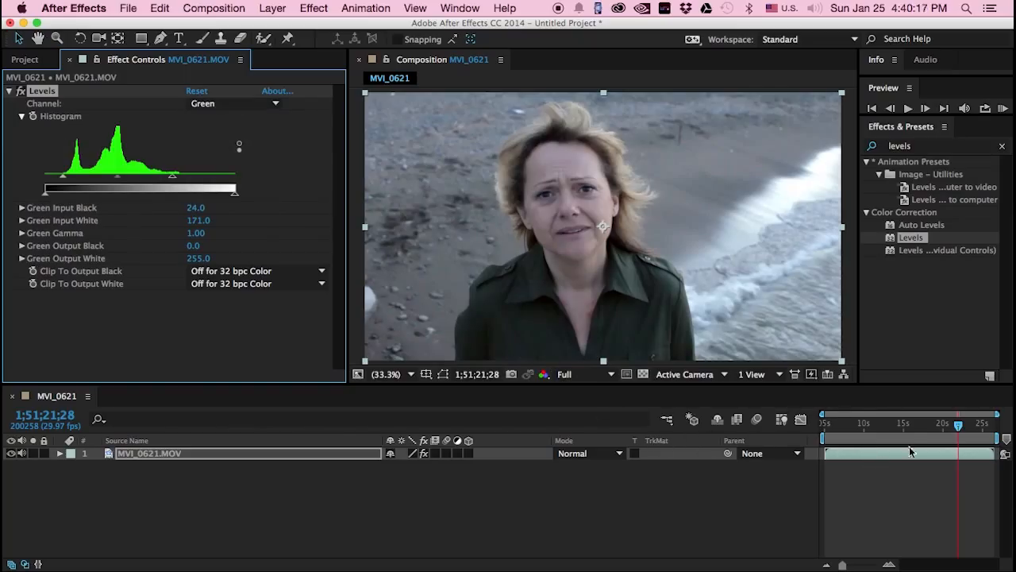
mouse_move(959, 429)
left_mouse_down()
mouse_move(933, 434)
mouse_move(946, 432)
left_mouse_up()
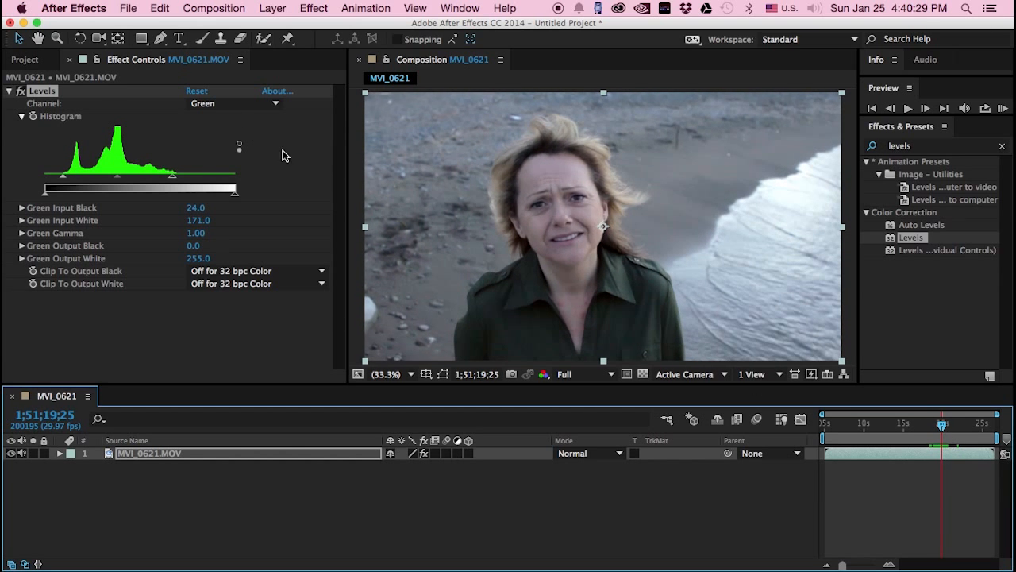
left_click_drag(174, 180, 179, 180)
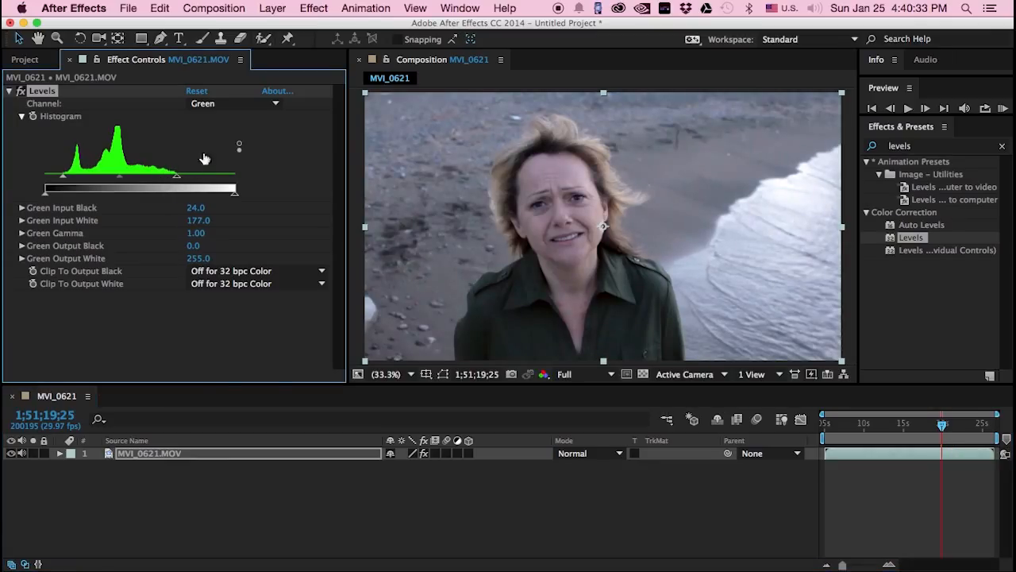
- Raise the Blue channel's Input White to 201 in Levels at 1;51;20;04 and check the combined RGB histogram
left_click(227, 103)
left_click(216, 161)
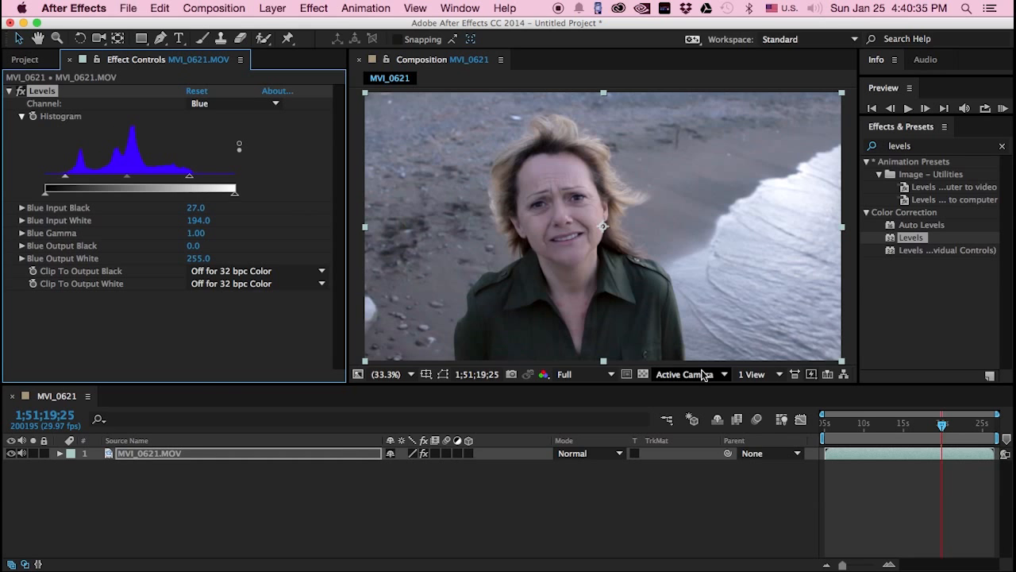
left_click(937, 427)
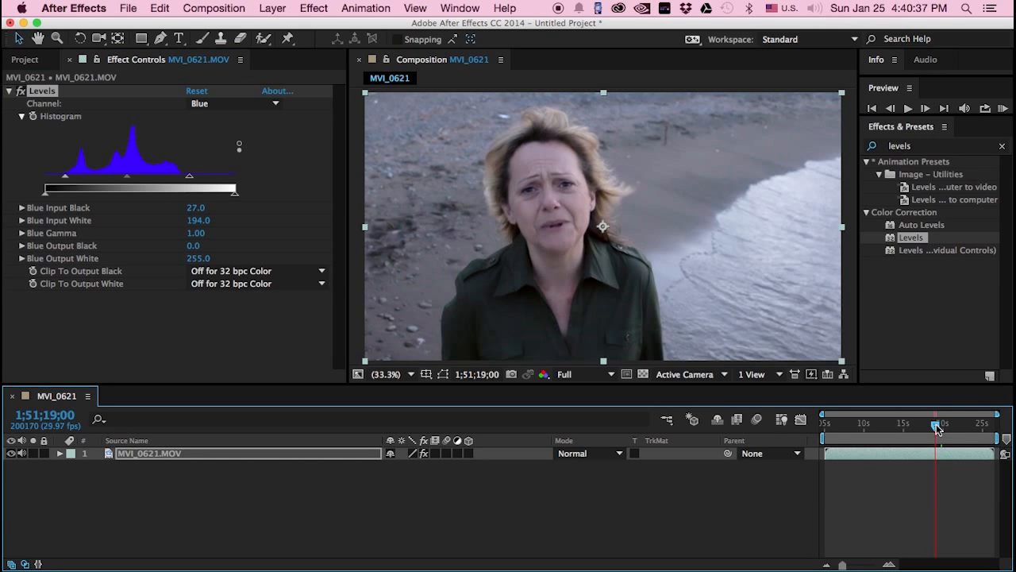
left_click_drag(938, 427, 945, 430)
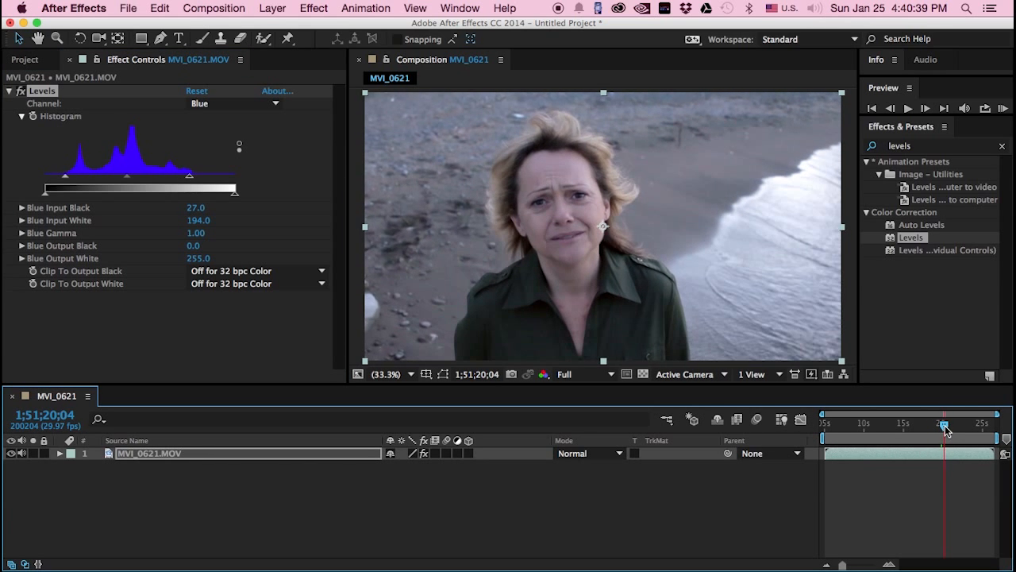
left_click_drag(191, 178, 196, 182)
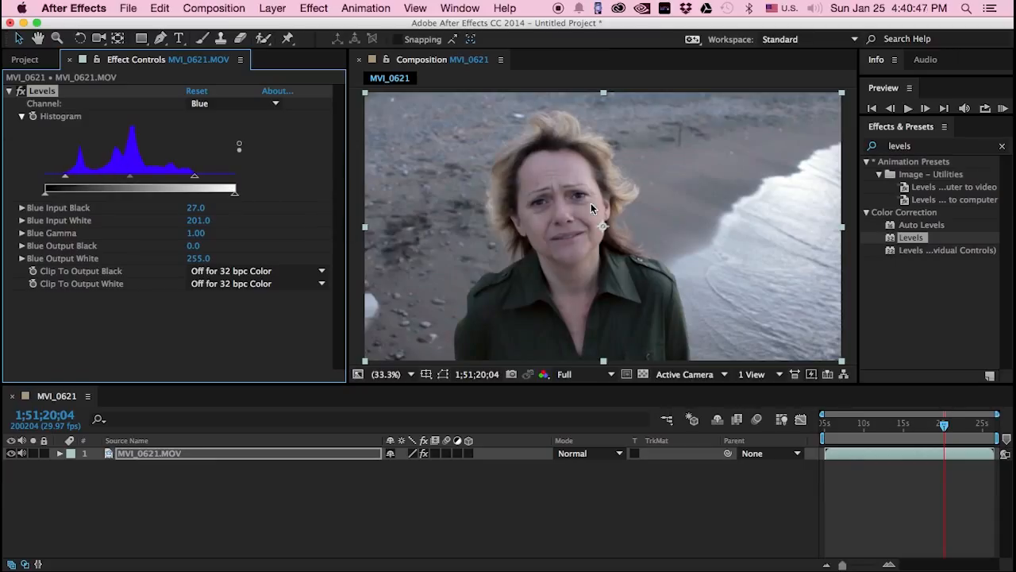
left_click(235, 109)
left_click(230, 111)
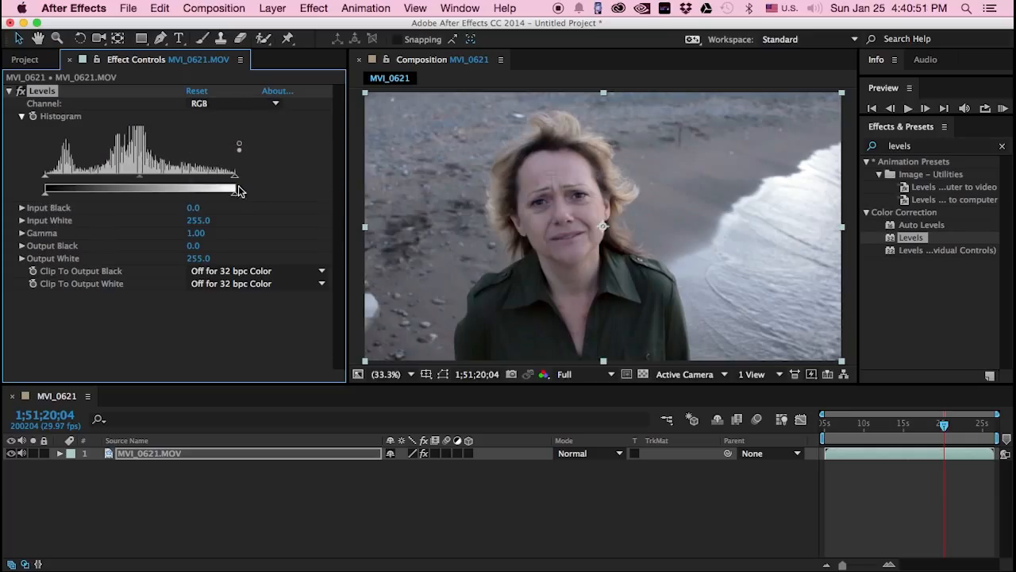
- Adjust the Red channel's Gamma in Levels at 1;51;21;05, testing an extreme of 0.08 and settling on 1.14
left_click(207, 106)
left_click(211, 133)
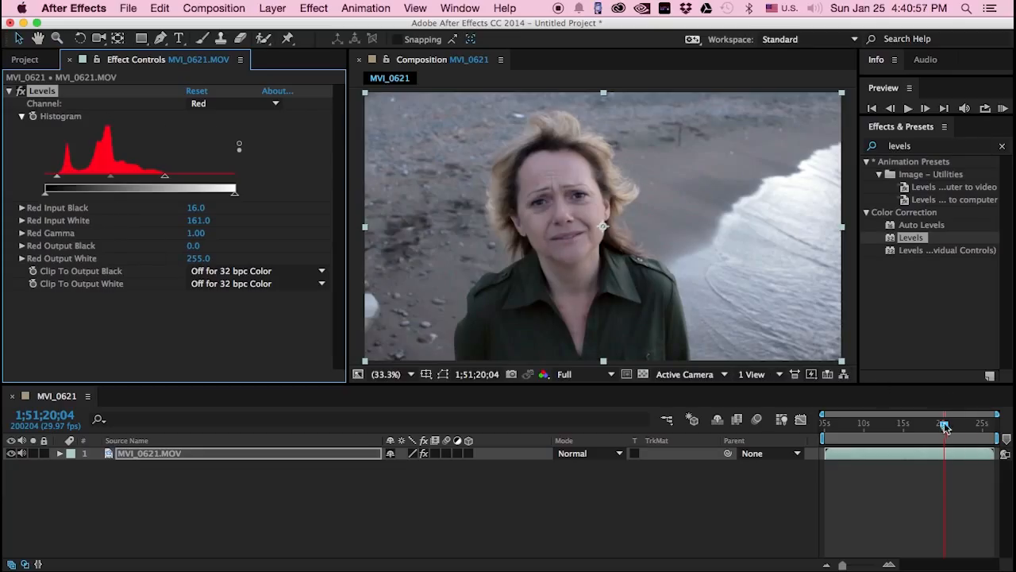
left_click_drag(944, 426, 952, 429)
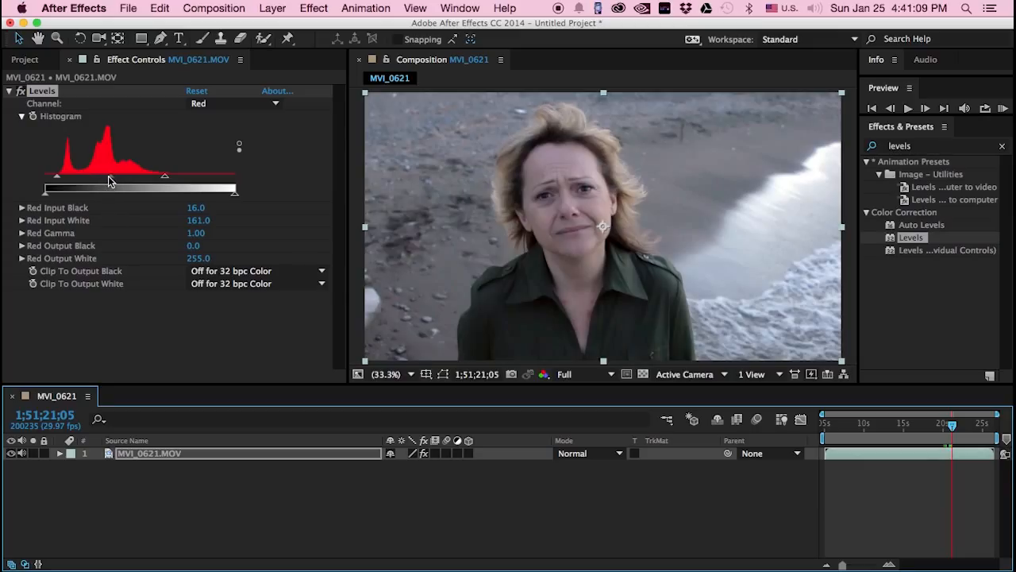
left_click_drag(111, 180, 159, 182)
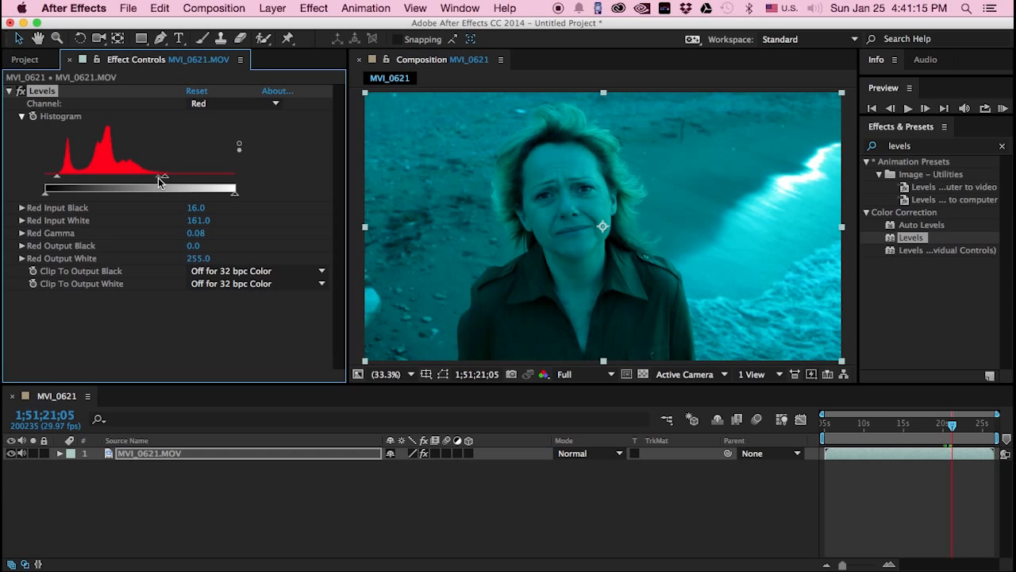
left_click_drag(159, 181, 110, 180)
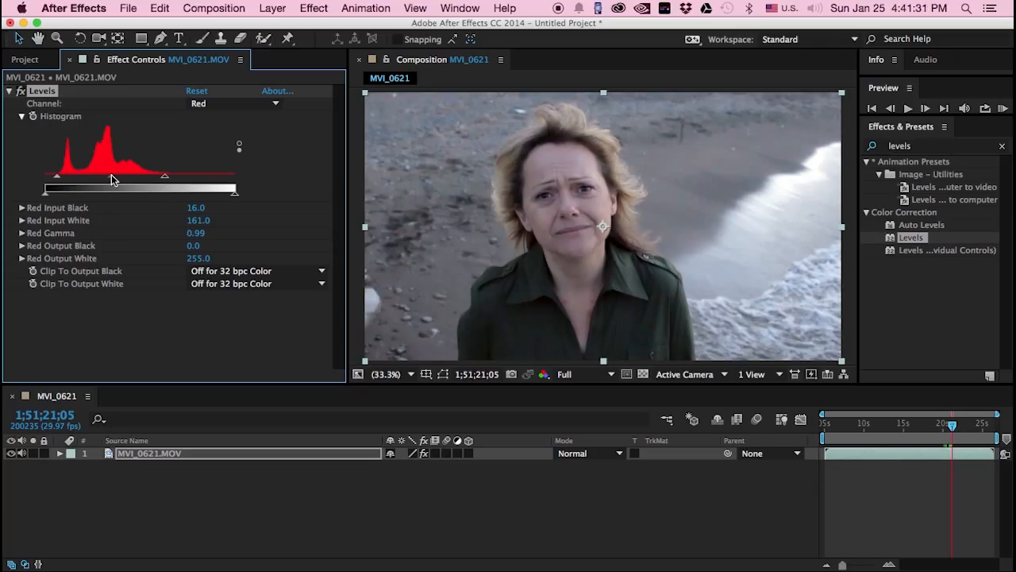
left_click_drag(112, 181, 111, 182)
left_click_drag(108, 180, 107, 181)
- Set the Green channel's Gamma to 1.03 in Levels
left_click(216, 103)
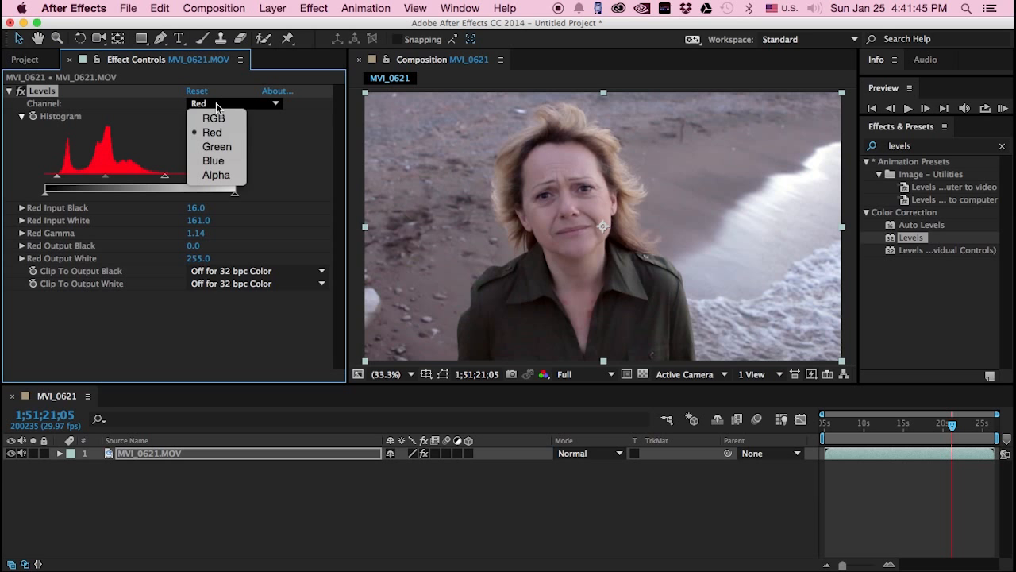
left_click(215, 146)
mouse_move(117, 179)
left_mouse_down()
mouse_move(82, 184)
mouse_move(156, 181)
mouse_move(100, 185)
mouse_move(121, 183)
left_mouse_up()
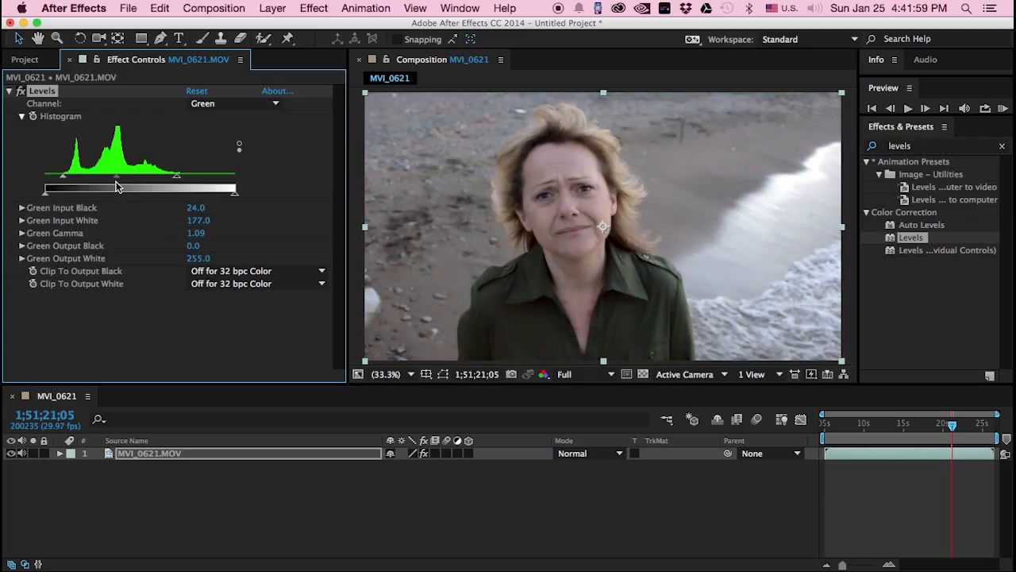
left_click_drag(118, 185, 122, 186)
- Lower the Blue channel's Gamma in Levels to about 0.84 to warm the picture
left_click(204, 104)
left_click(210, 162)
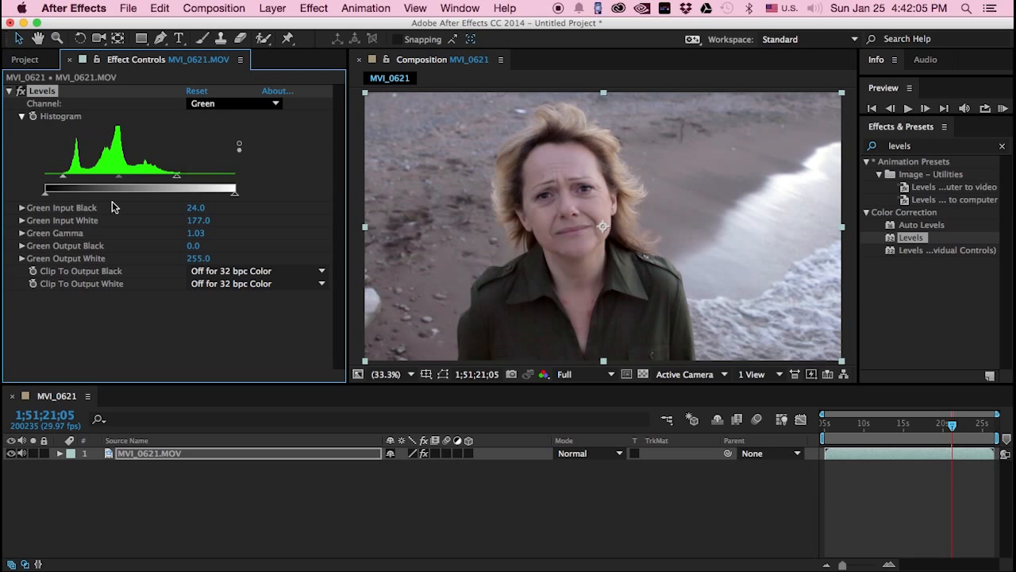
mouse_move(135, 180)
left_mouse_down()
mouse_move(87, 185)
mouse_move(159, 189)
mouse_move(84, 189)
mouse_move(154, 190)
mouse_move(105, 185)
mouse_move(146, 181)
mouse_move(136, 180)
left_mouse_up()
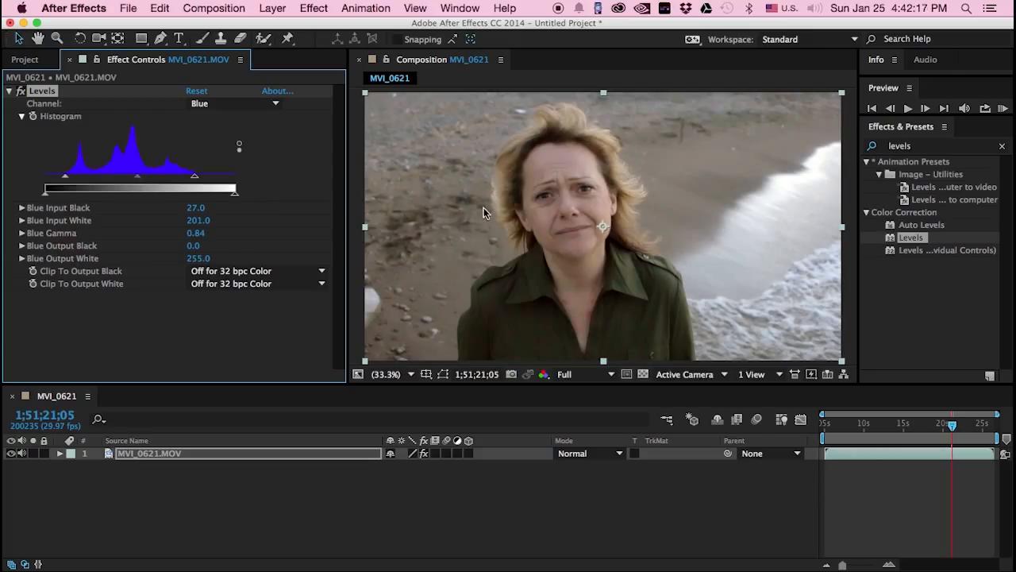
left_click_drag(135, 183, 138, 181)
- Darken the overall midtones by lowering the combined RGB Gamma in Levels to 0.85
left_click(208, 105)
left_click(211, 116)
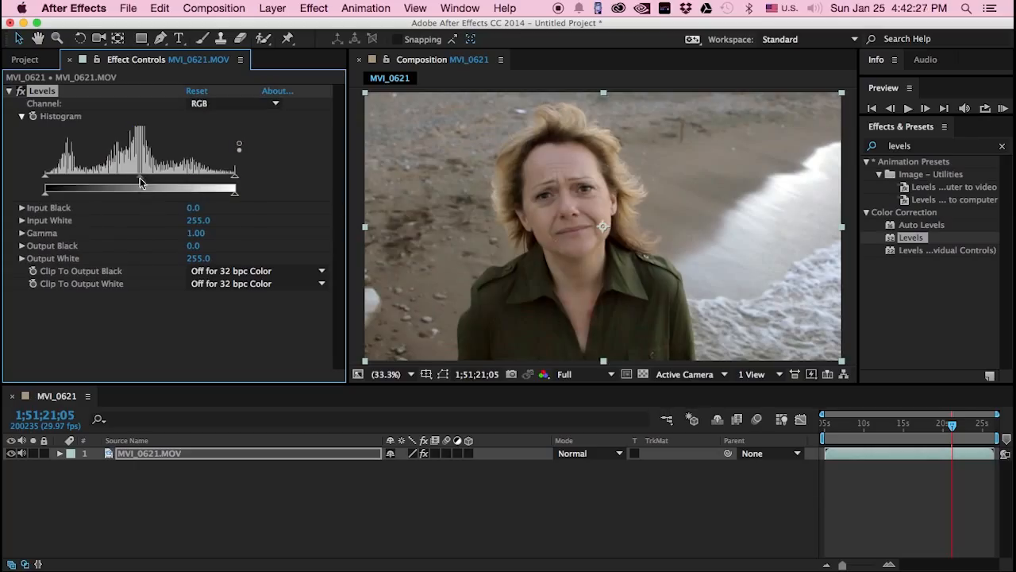
left_click_drag(140, 176, 149, 185)
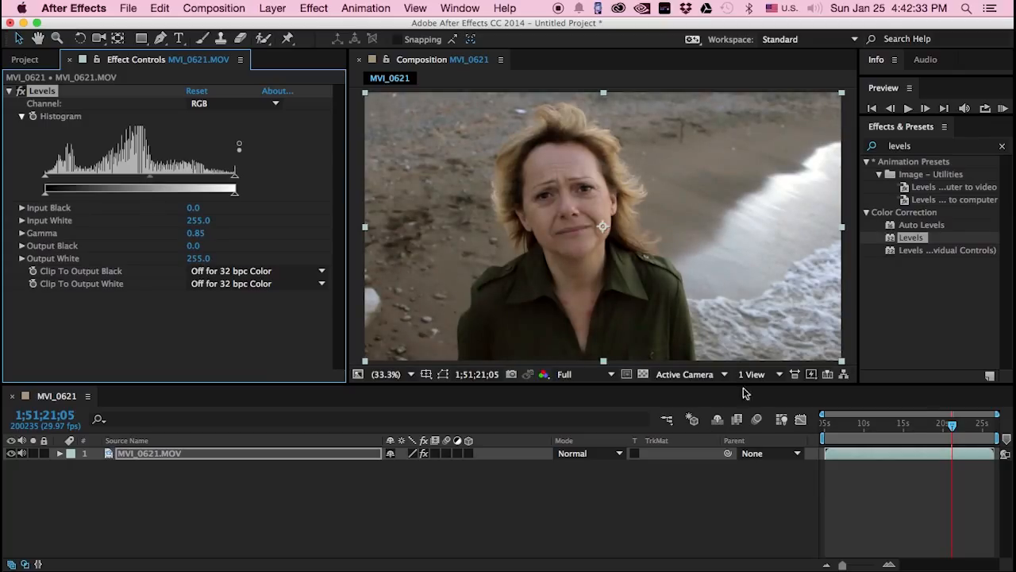
- Move the current time to 1;51;20;04 and set the Blue channel's Gamma to 0.98 in Levels
mouse_move(953, 425)
left_mouse_down()
mouse_move(936, 431)
mouse_move(946, 430)
left_mouse_up()
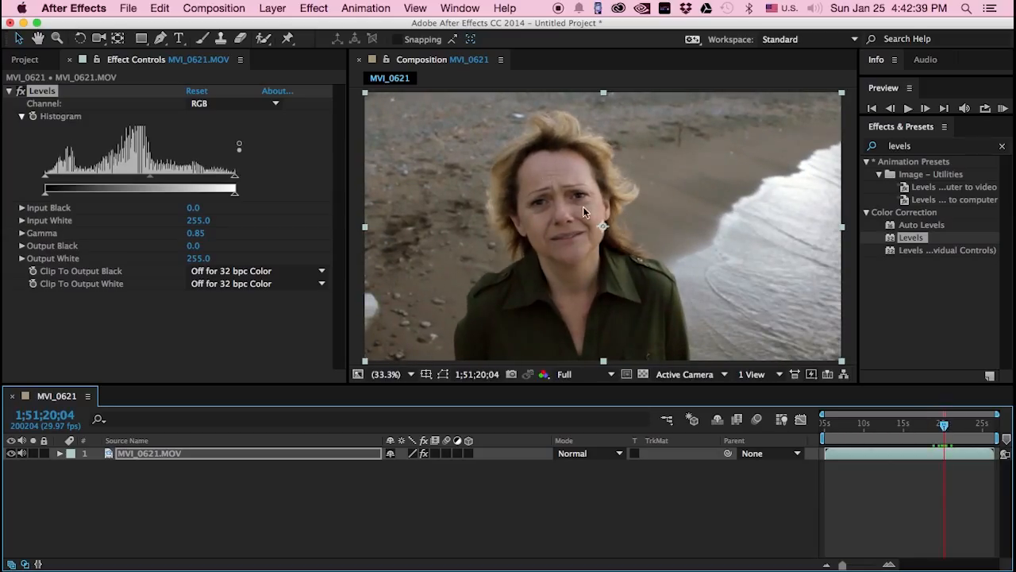
left_click(212, 104)
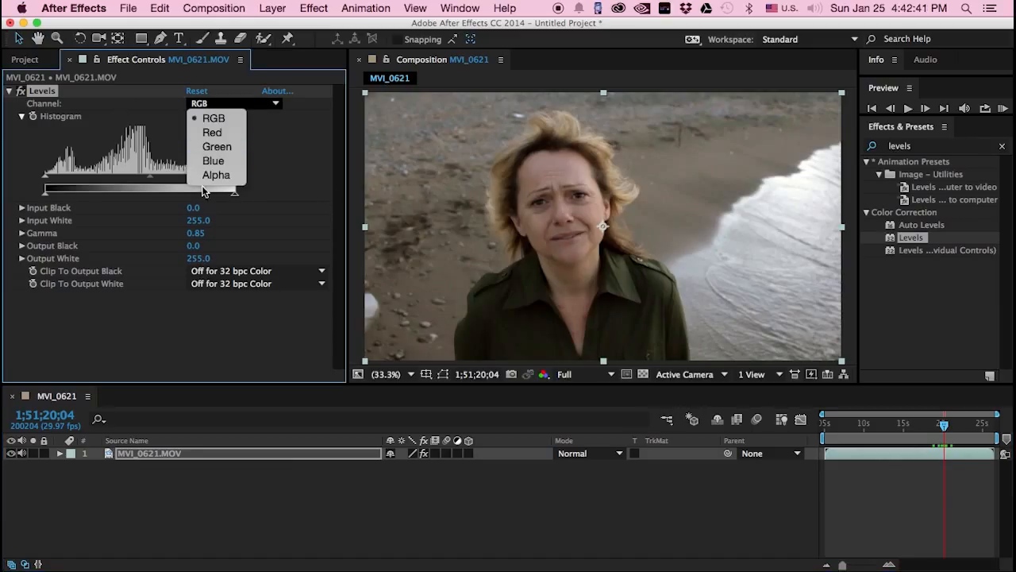
left_click(211, 161)
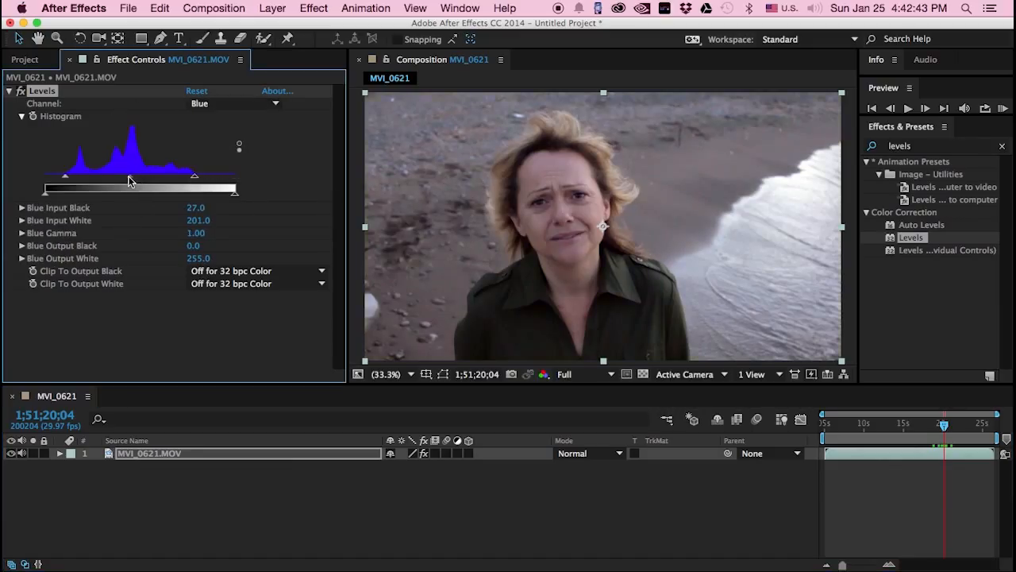
left_click_drag(130, 181, 133, 182)
- Try a Red channel Gamma of 1.20 in Levels and bring it back to 1.14
left_click(213, 104)
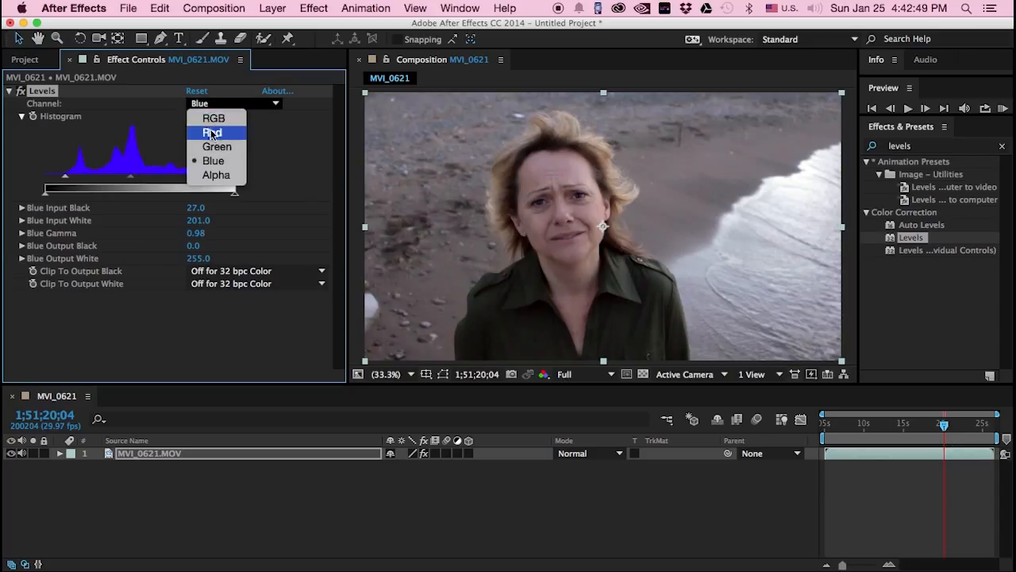
left_click(212, 132)
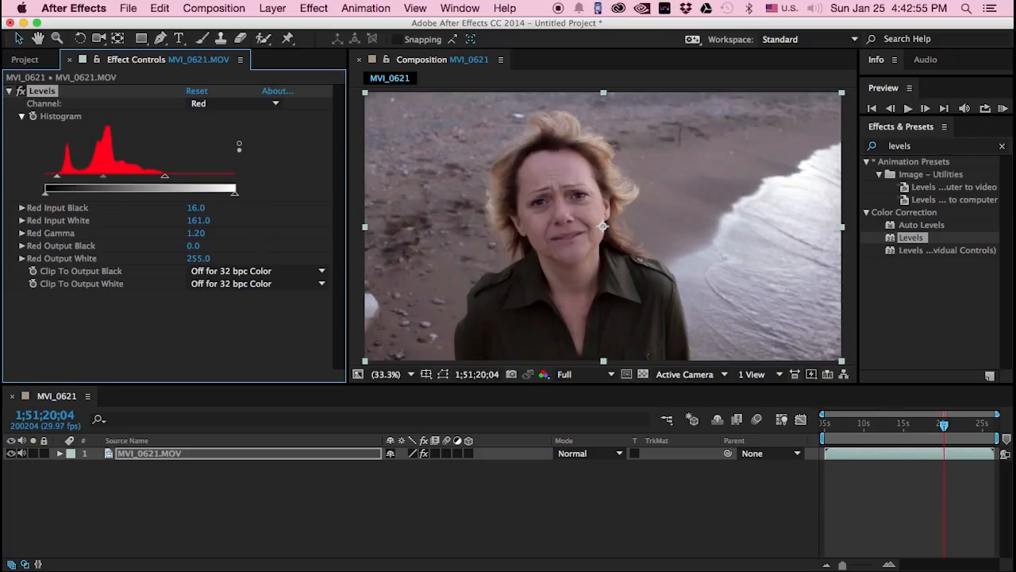
left_click_drag(106, 168, 108, 179)
- Find the Hue/Saturation effect, apply it to MVI_0621.MOV below Levels, and set Master Saturation to 19
left_click(925, 286)
left_click(921, 148)
double_click(929, 145)
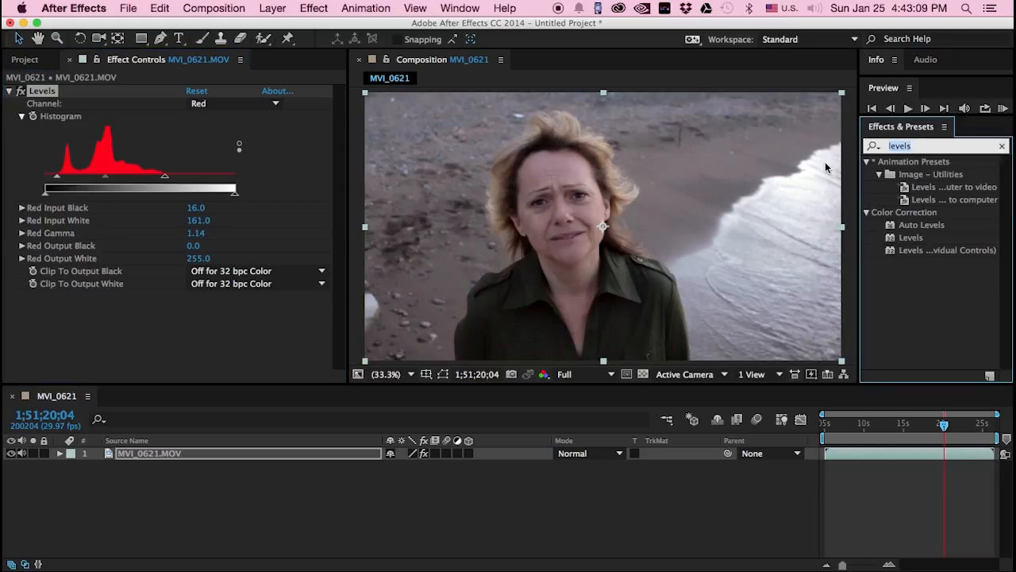
type("hue")
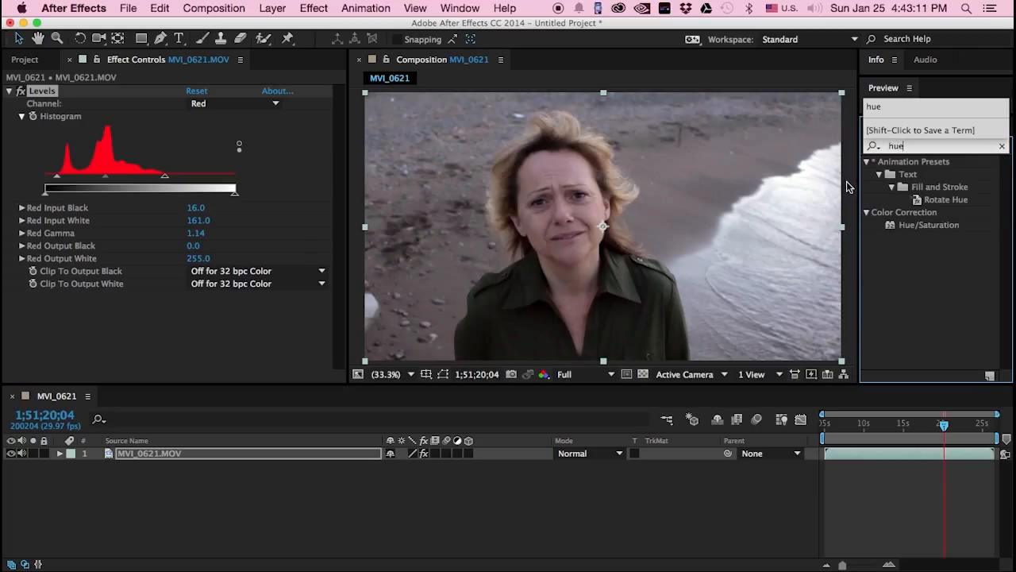
left_click(929, 225)
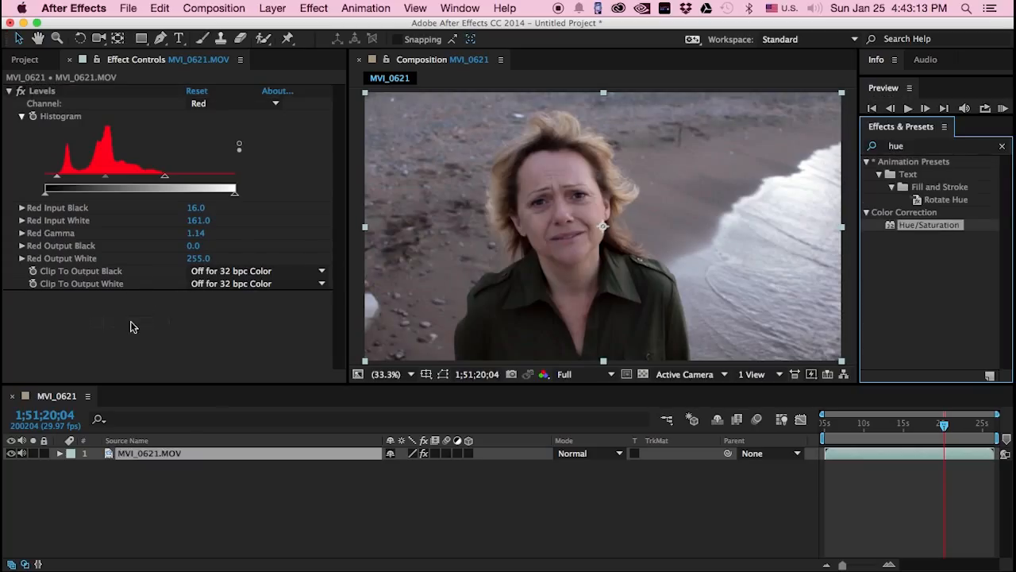
left_click_drag(131, 321, 138, 322)
left_click_drag(181, 293, 208, 296)
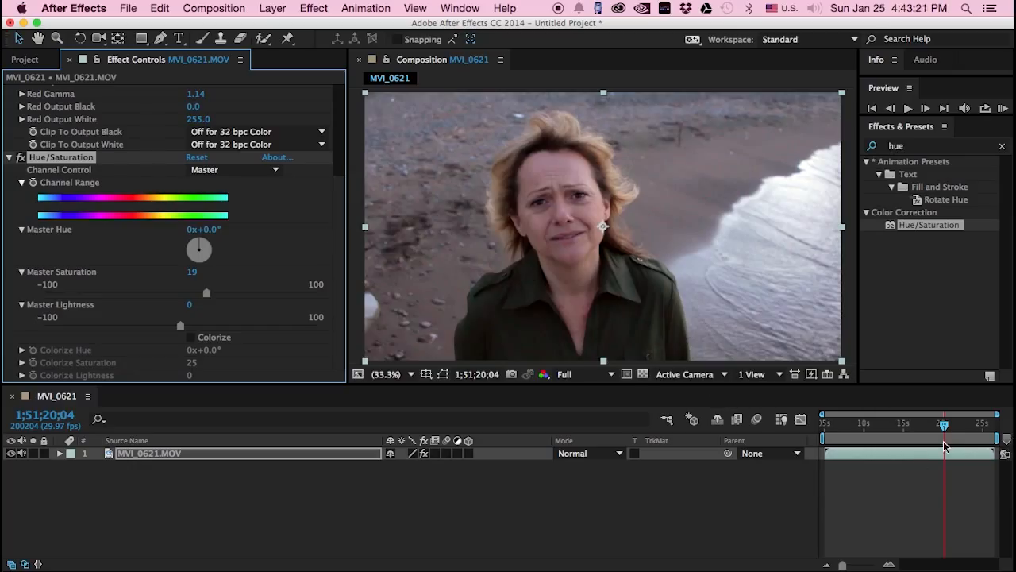
- At 1;51;20;29, set the Red Hue of the Reds range in Hue/Saturation to +4°
left_click_drag(945, 427, 950, 426)
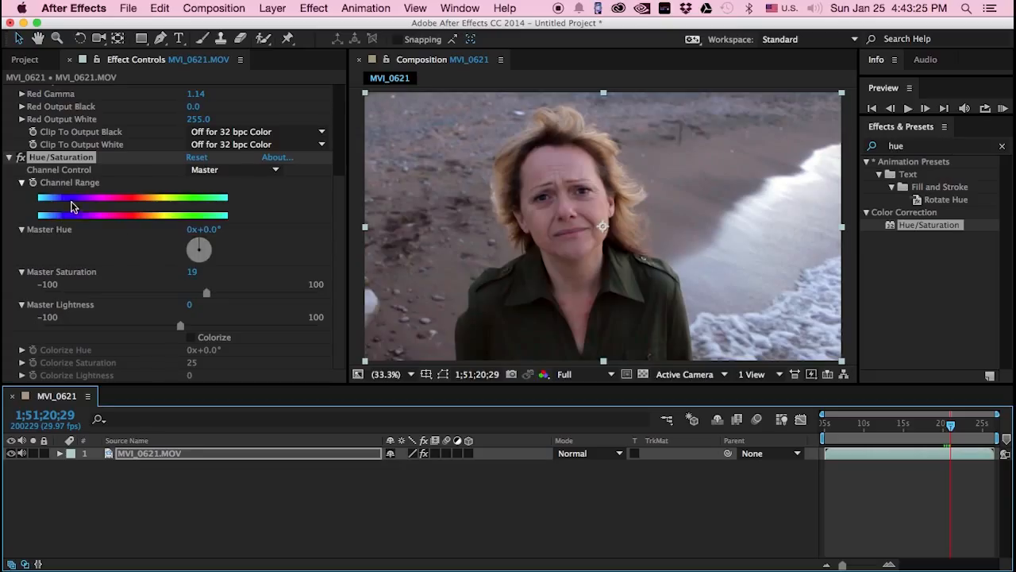
left_click(208, 170)
left_click(212, 197)
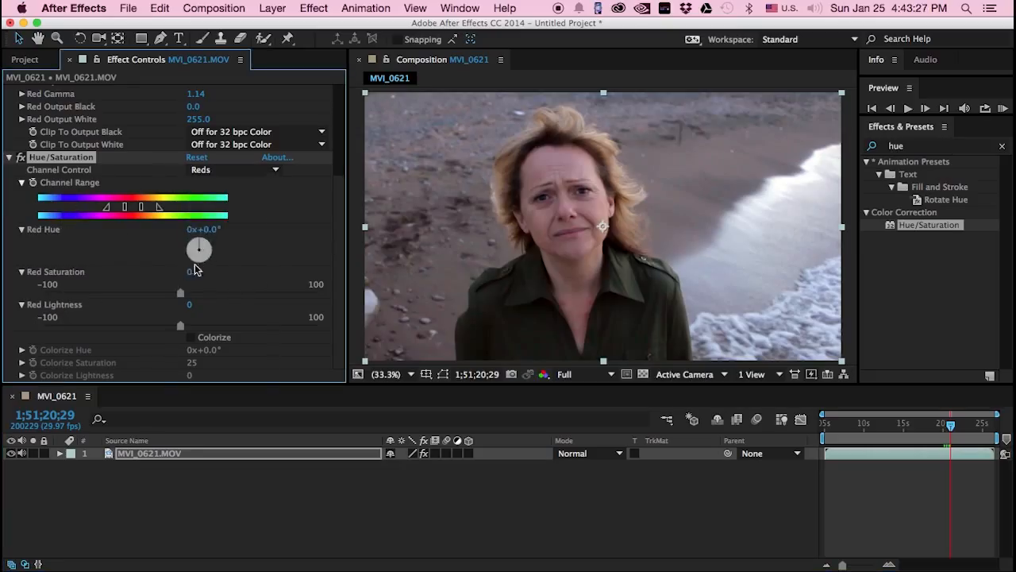
left_click(208, 229)
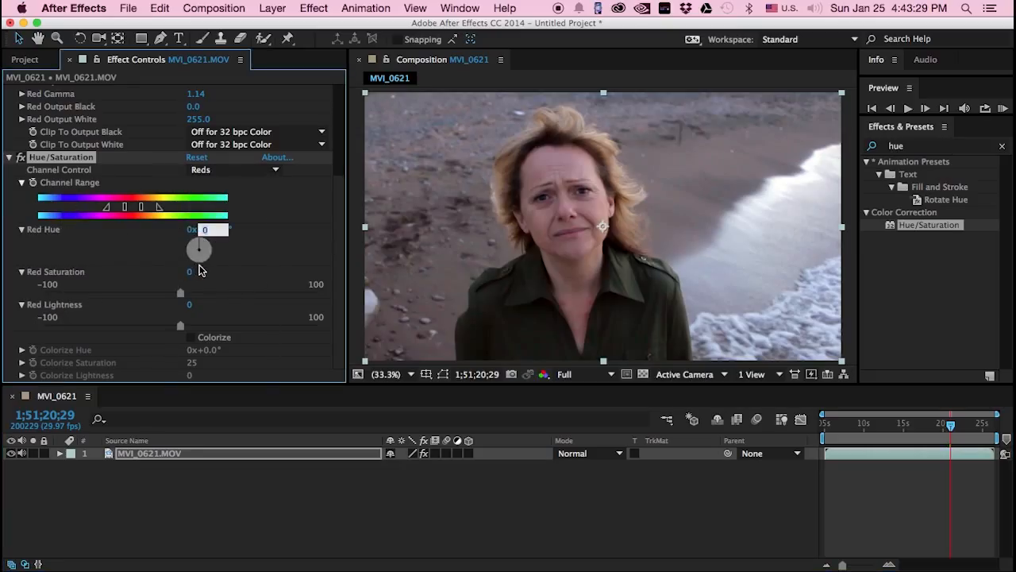
type("+4")
key("Return")
- Set the Yellow Hue of the Yellows range in Hue/Saturation to -4°
left_click(238, 169)
left_click(201, 220)
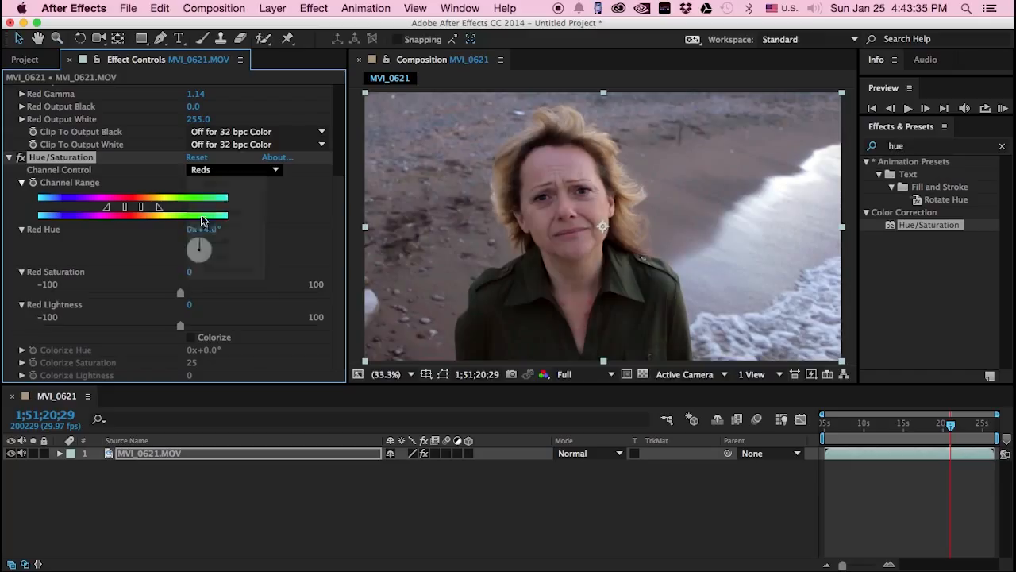
type("-4")
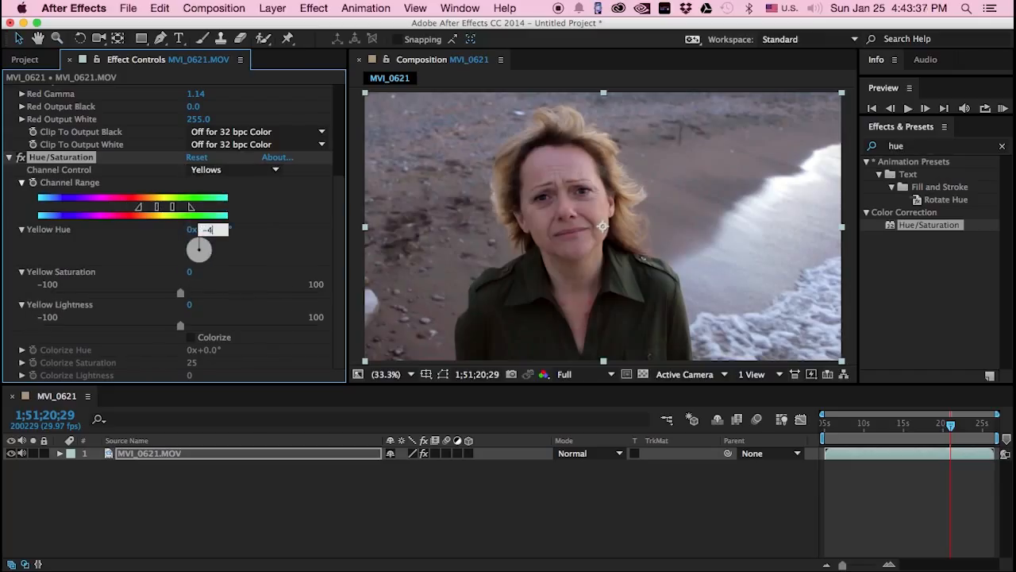
key("Return")
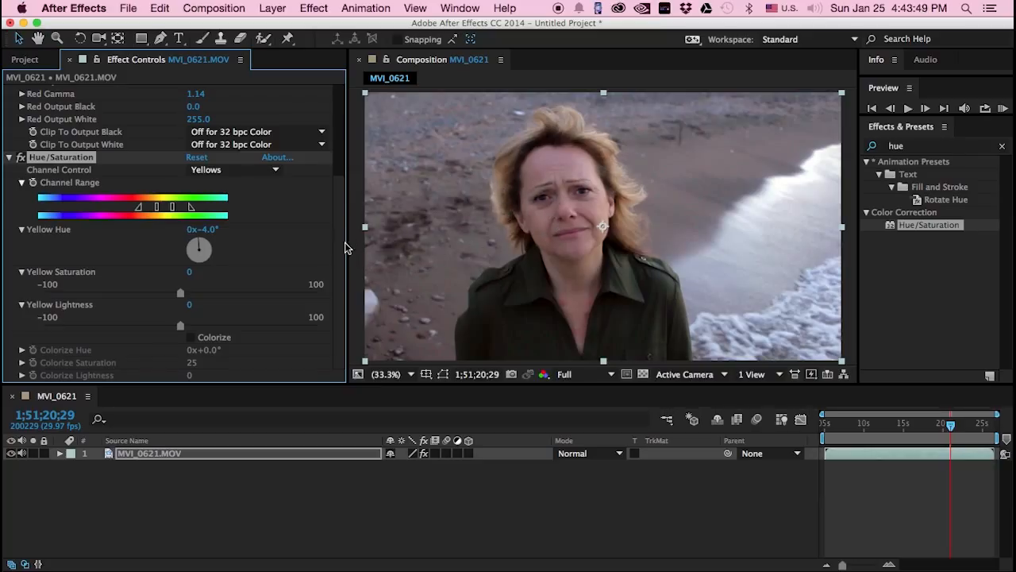
scroll(340, 249, "up", 5)
scroll(338, 262, "down", 4)
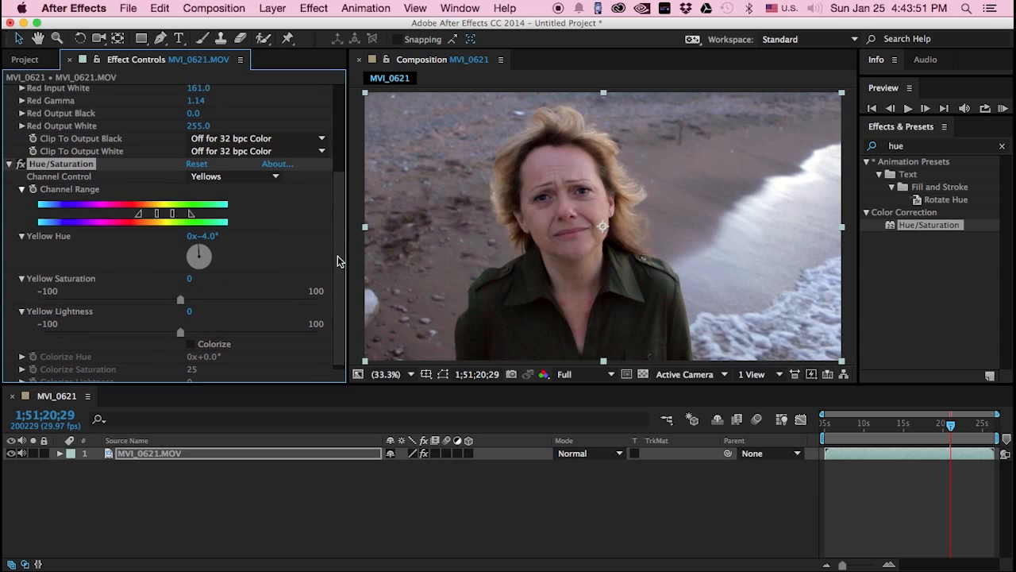
- Examine the woman's skin tones up close, move to 1;51;24;25, and check the whole frame there
scroll(338, 261, "down", 1)
left_click(355, 265)
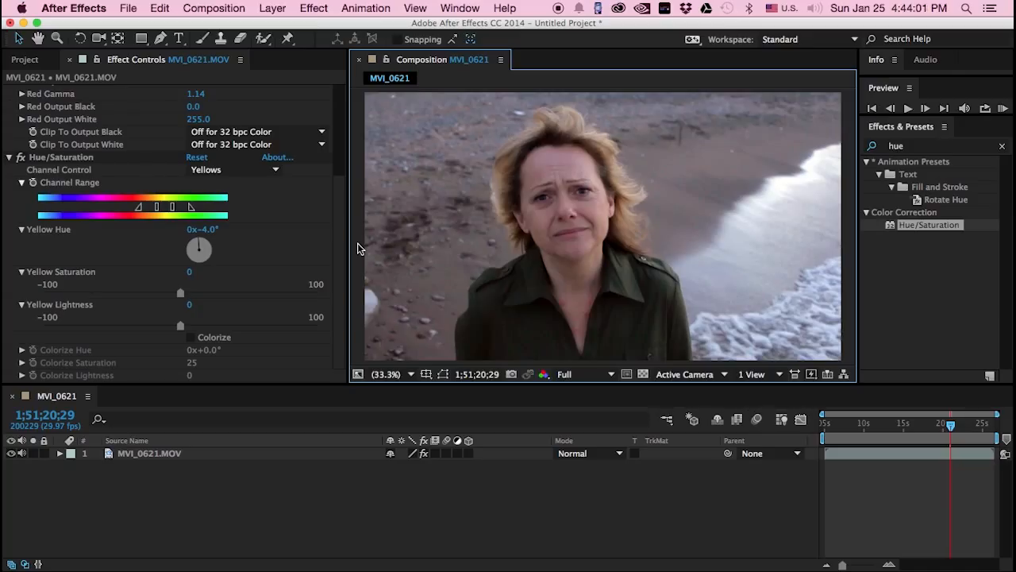
left_click(637, 222)
scroll(540, 254, "up", 3)
left_click_drag(447, 206, 547, 261)
left_click(957, 430)
left_click_drag(957, 430, 986, 438)
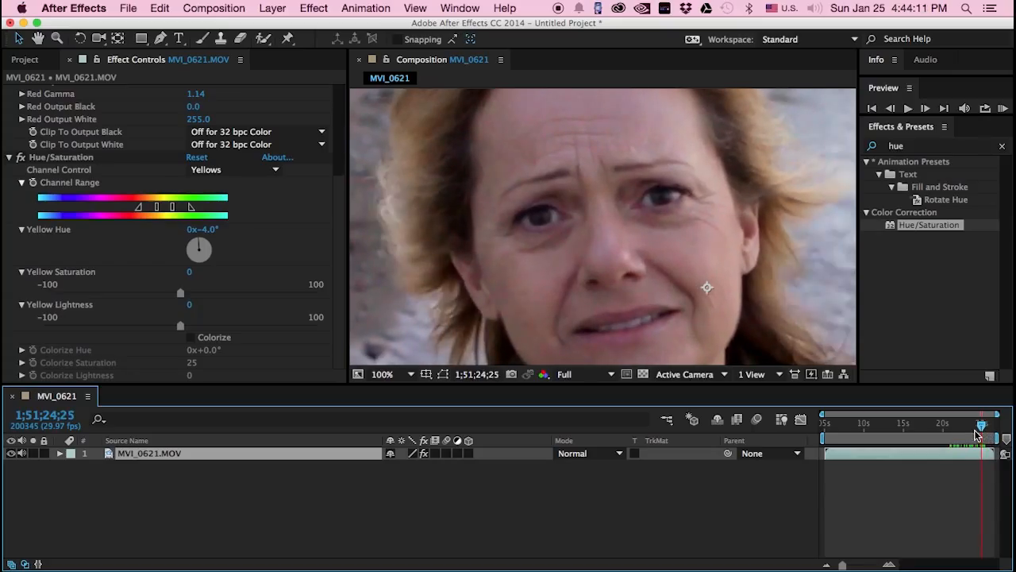
key("comma")
key("comma")
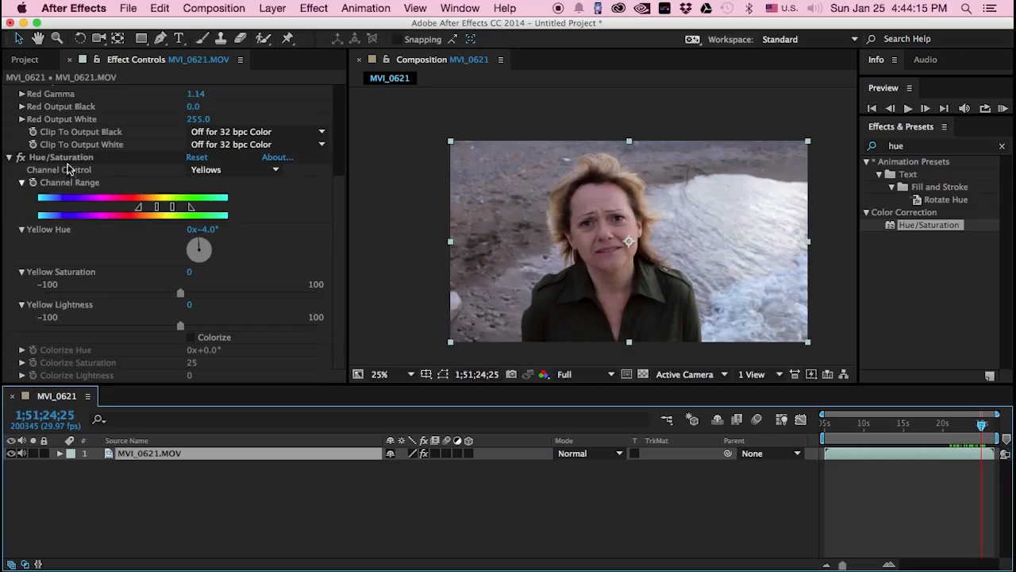
- Collapse the Levels effect and set the Master Saturation in Hue/Saturation to 21
scroll(68, 157, "up", 1)
scroll(68, 157, "up", 10)
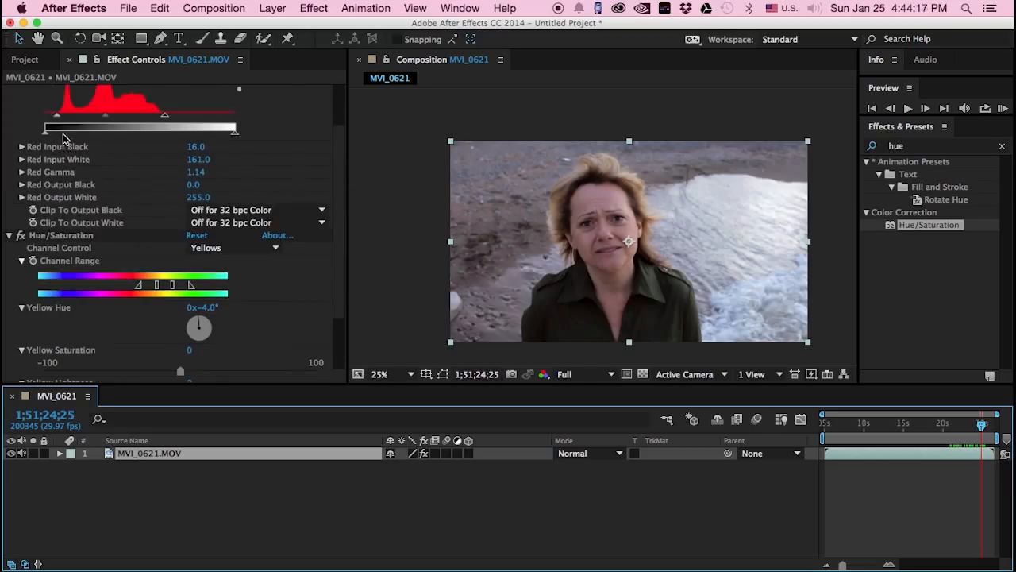
left_click(9, 94)
left_click(9, 93)
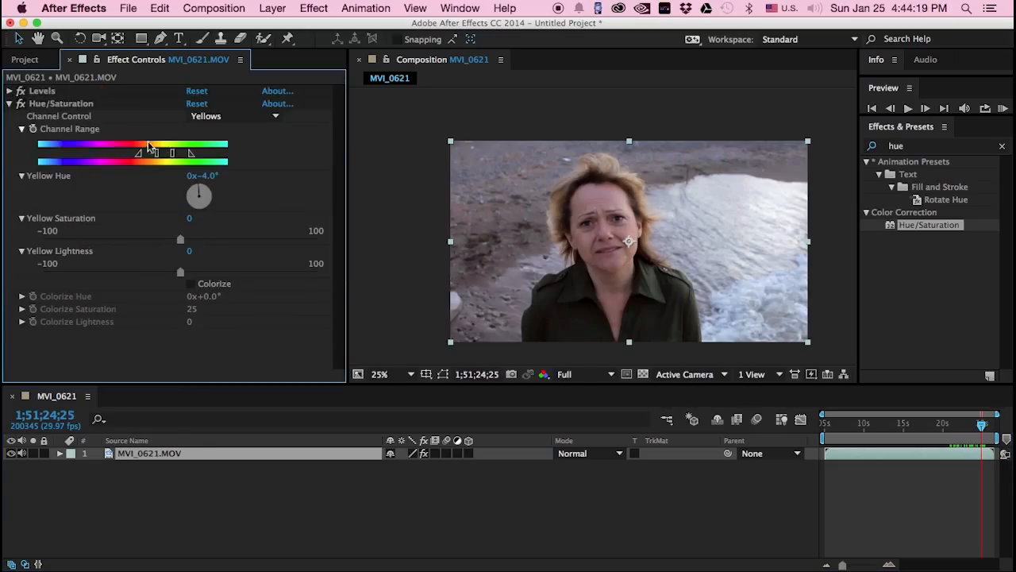
left_click(80, 108)
left_click(57, 352)
left_click(215, 119)
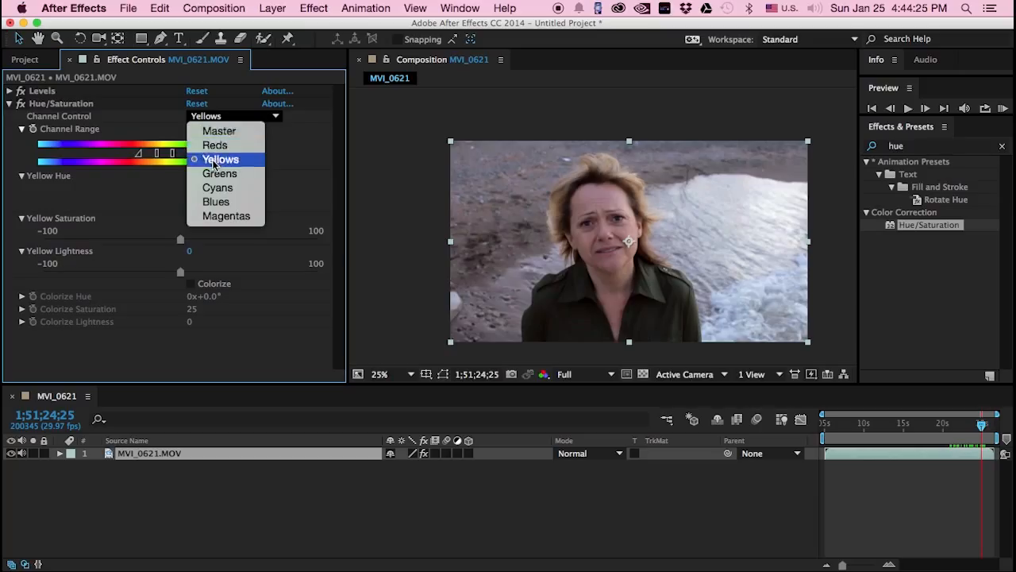
left_click(216, 131)
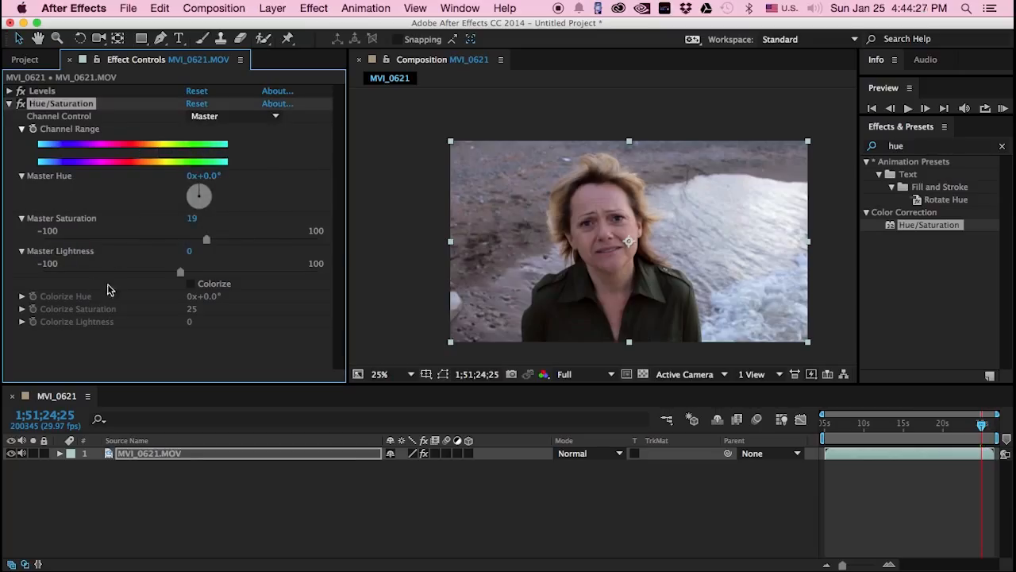
mouse_move(205, 239)
left_mouse_down()
mouse_move(212, 252)
mouse_move(207, 238)
left_mouse_up()
- Try a Master Hue of -60° in Hue/Saturation and undo it
left_click_drag(208, 175, 178, 190)
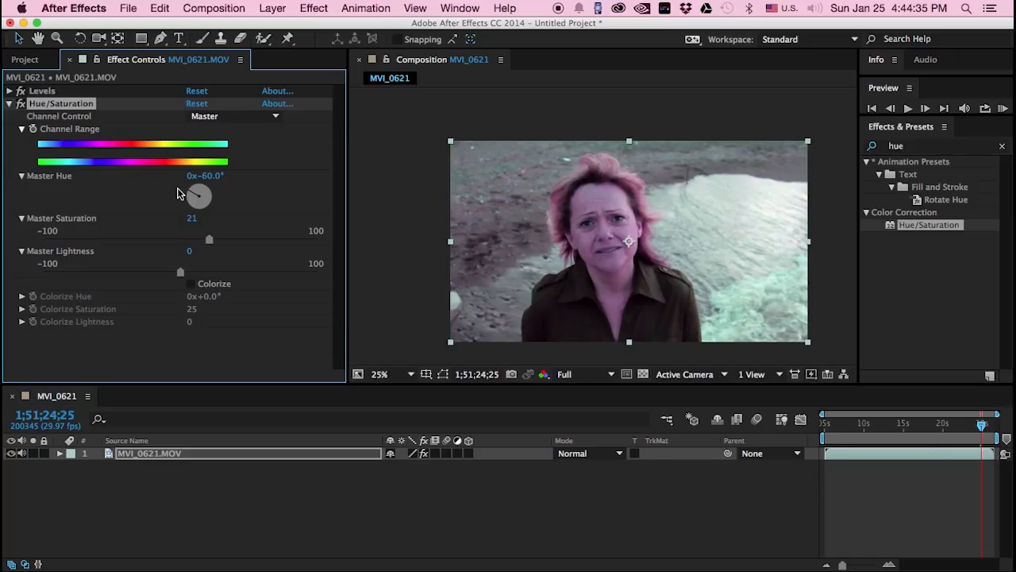
key("super+z")
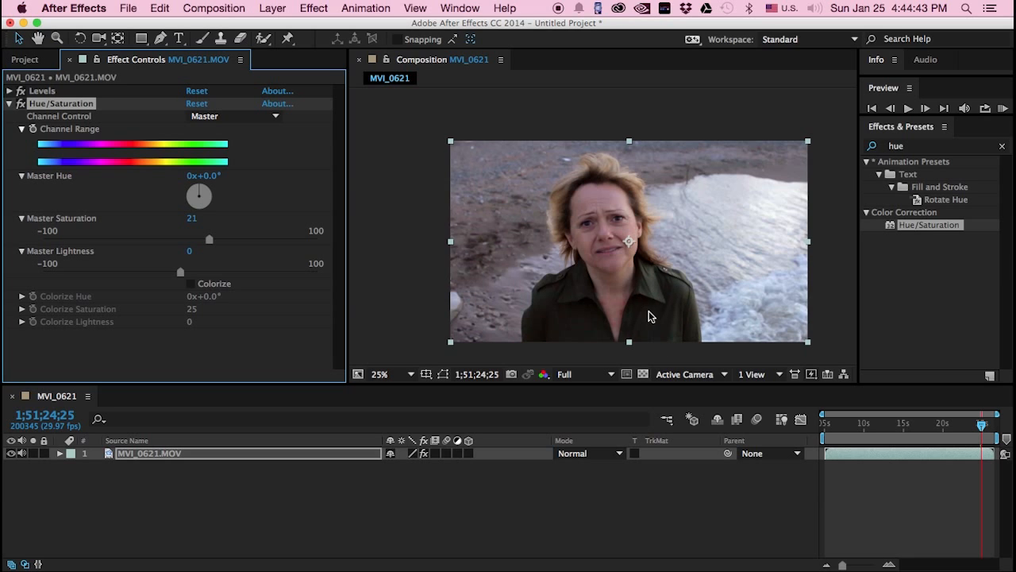
- Switch Hue/Saturation to the Greens range and raise Green Saturation to 100
left_click(214, 116)
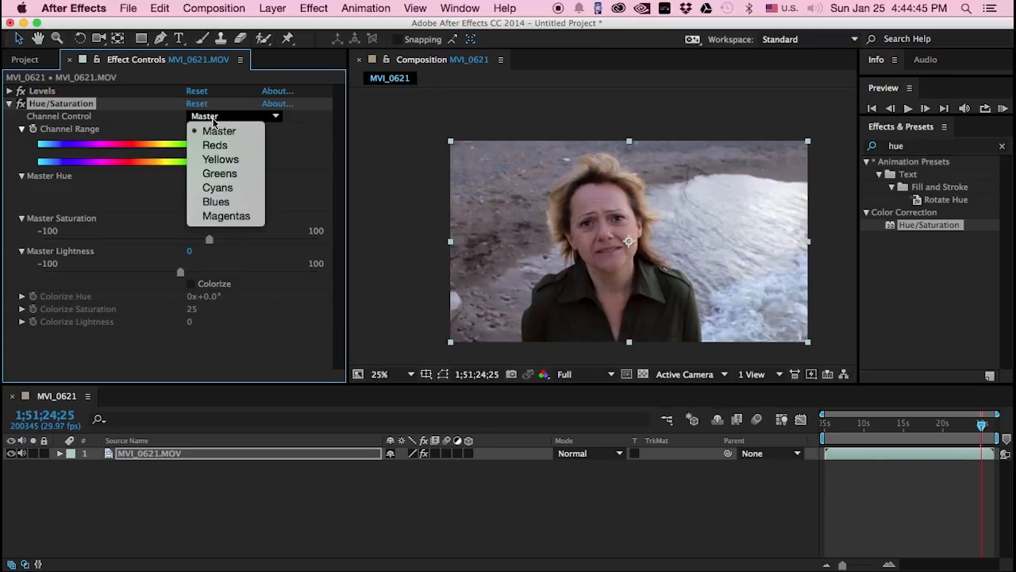
left_click(216, 174)
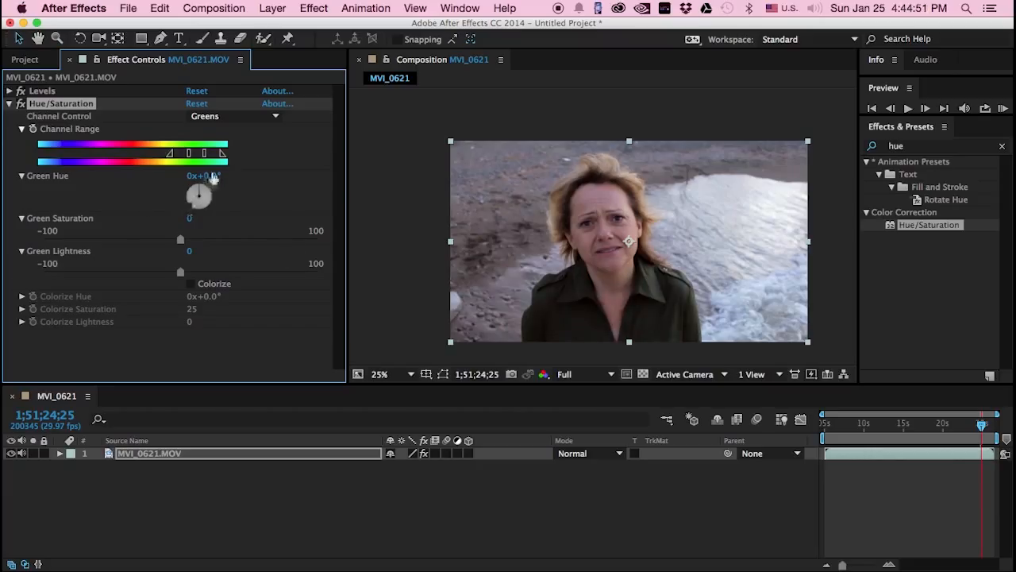
left_click_drag(181, 239, 356, 247)
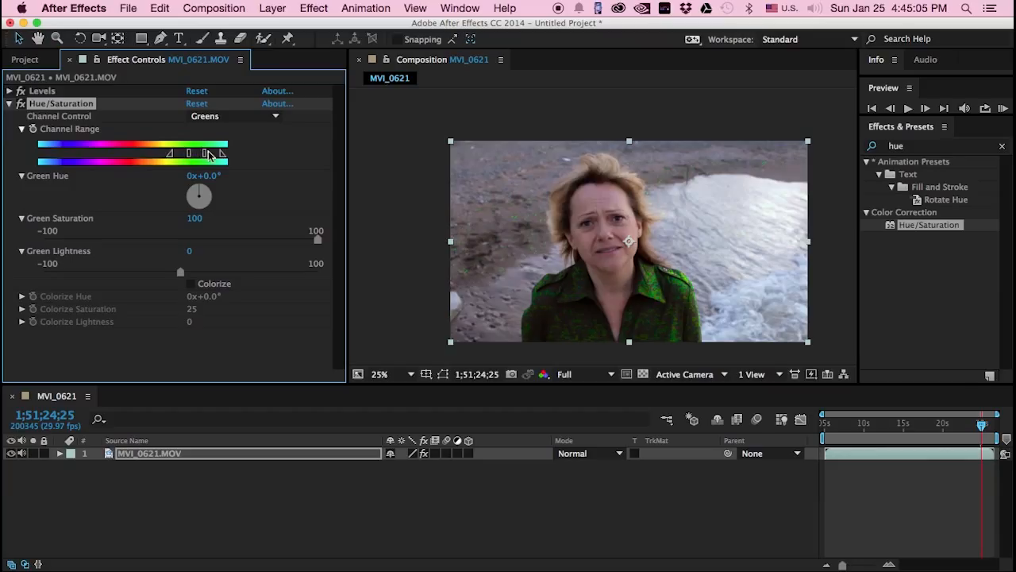
left_click(208, 119)
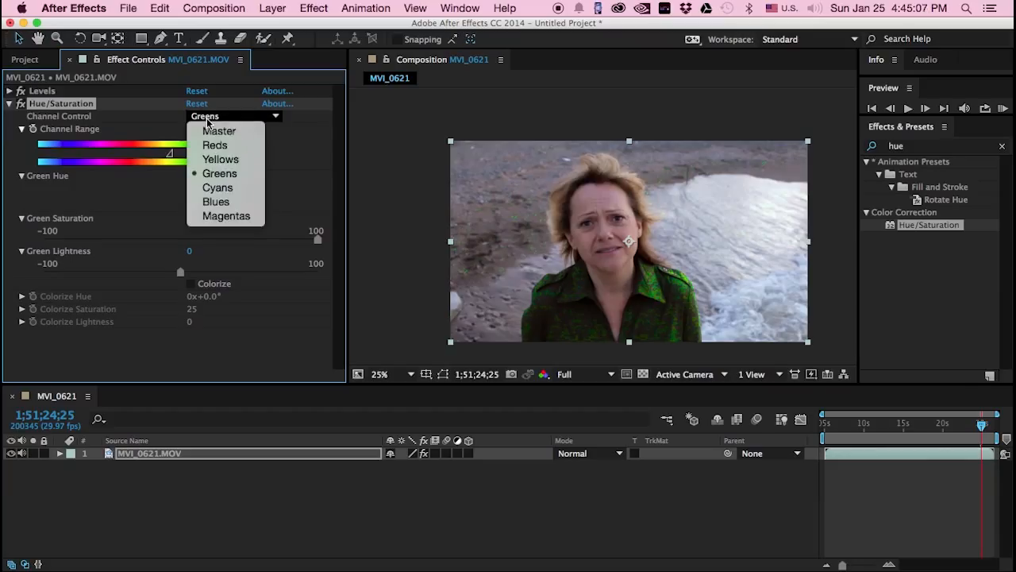
left_click(209, 119)
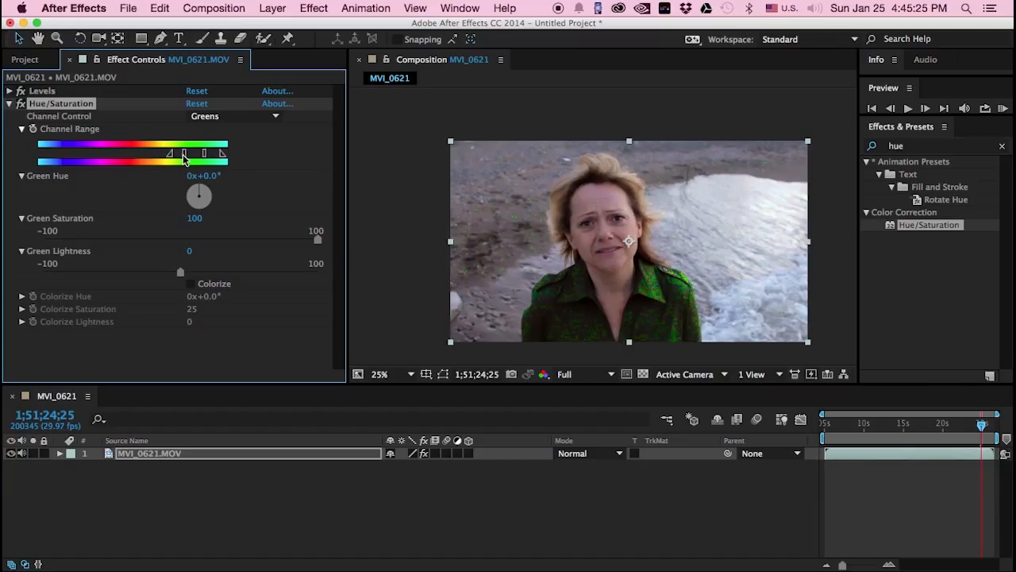
- Widen the Greens channel range slightly, with its lower falloff toward yellow and its upper limit toward cyan
left_click_drag(176, 158, 147, 158)
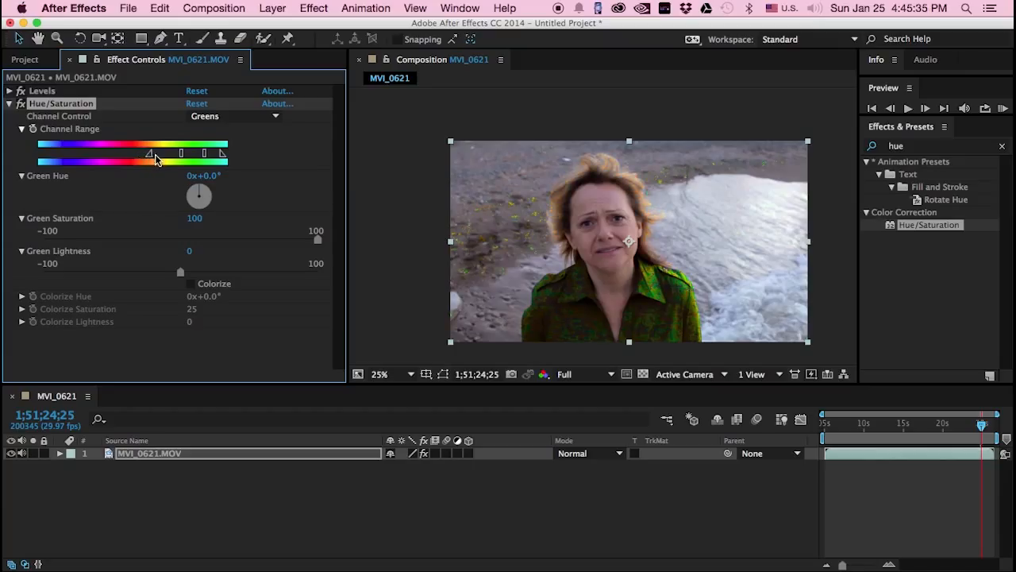
left_click_drag(162, 157, 187, 160)
mouse_move(204, 156)
left_mouse_down()
mouse_move(227, 158)
mouse_move(176, 164)
mouse_move(218, 162)
mouse_move(204, 161)
left_mouse_up()
- Reduce the Green Saturation in Hue/Saturation to 82
mouse_move(317, 240)
left_mouse_down()
mouse_move(177, 249)
mouse_move(306, 252)
left_mouse_up()
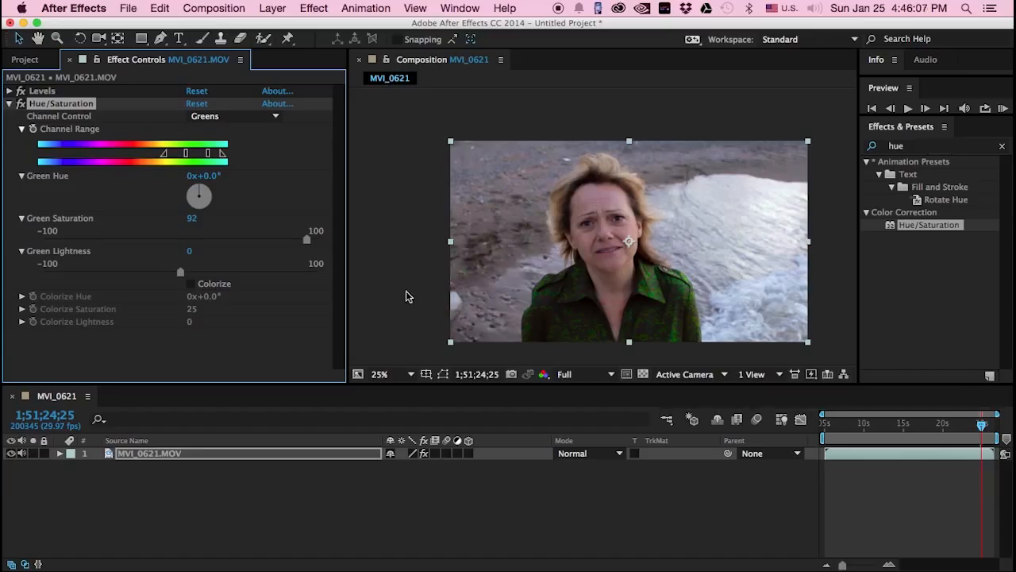
left_click_drag(307, 239, 274, 247)
mouse_move(277, 241)
left_mouse_down()
mouse_move(258, 244)
mouse_move(320, 252)
mouse_move(292, 253)
left_mouse_up()
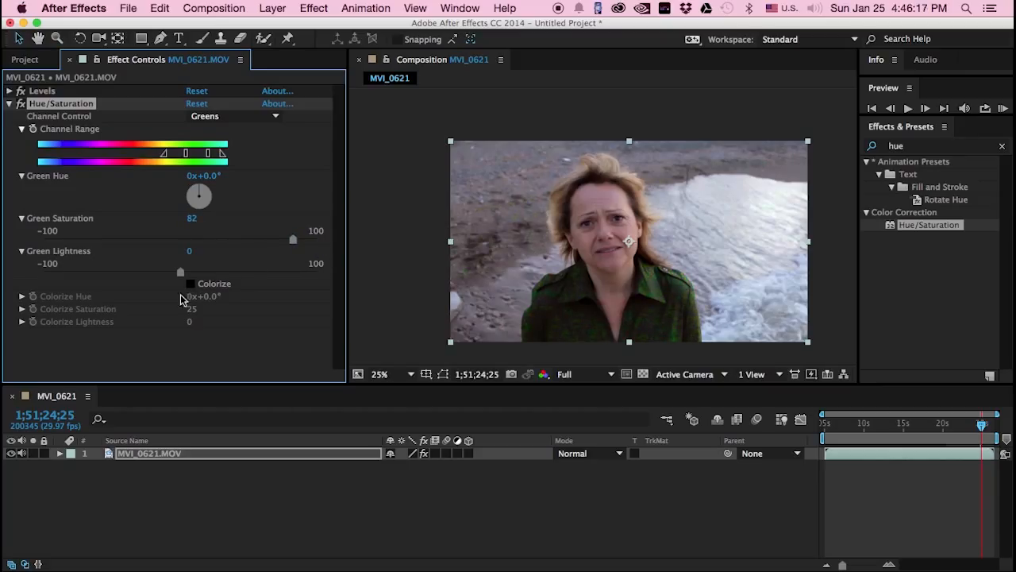
- Change the project color depth to 16 bpc
left_click(110, 503)
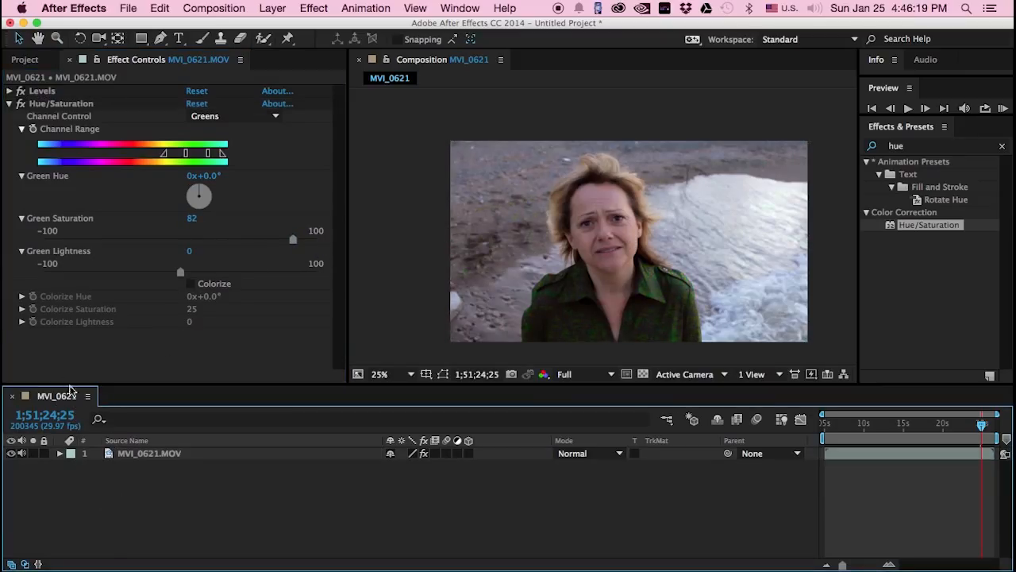
left_click(32, 62)
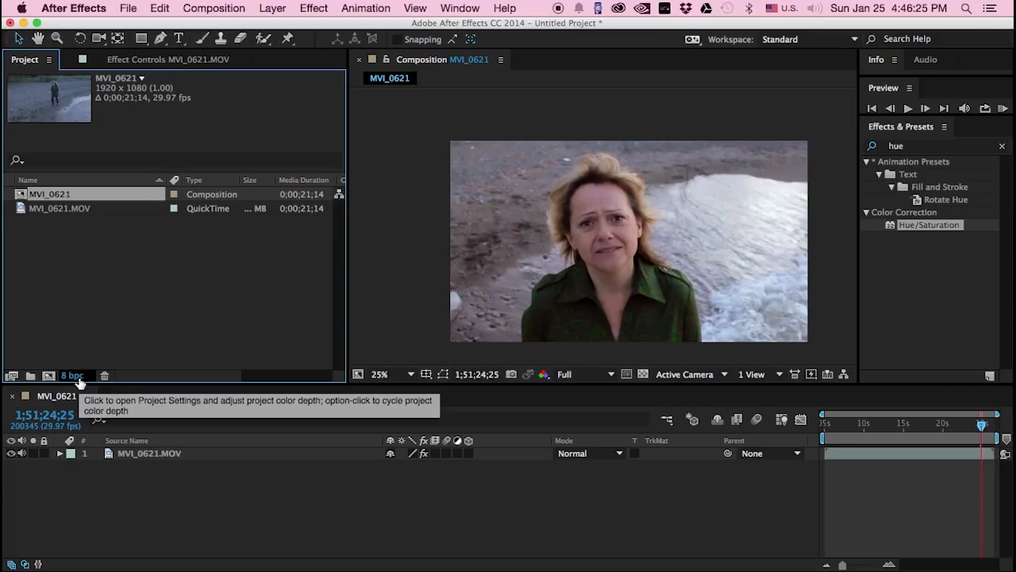
left_click(73, 375, "alt")
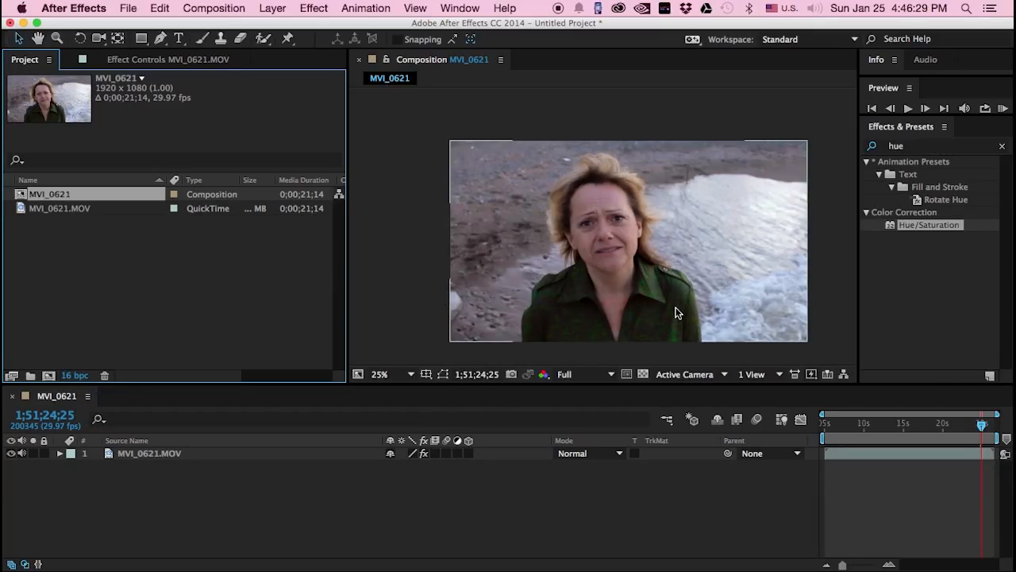
left_click(151, 322)
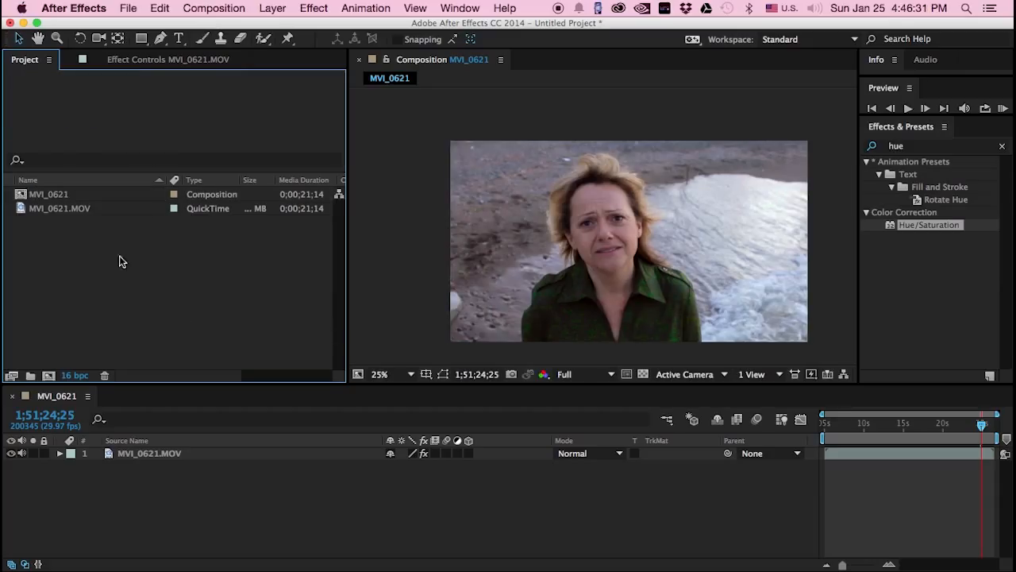
- Collapse Hue/Saturation, search the effects for "noise", and apply Neat Video's Reduce Noise to MVI_0621.MOV above Levels
left_click(135, 63)
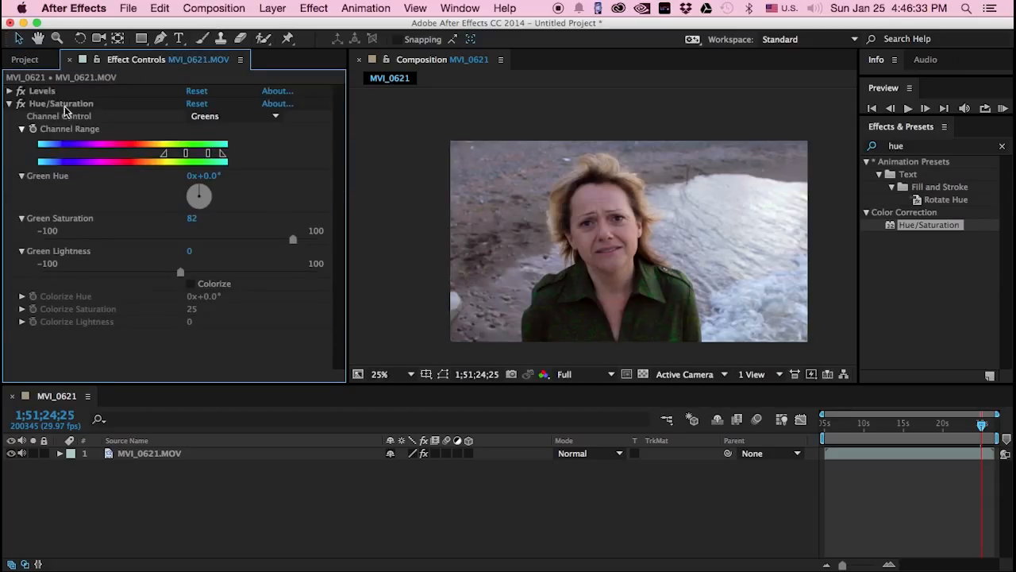
left_click(11, 104)
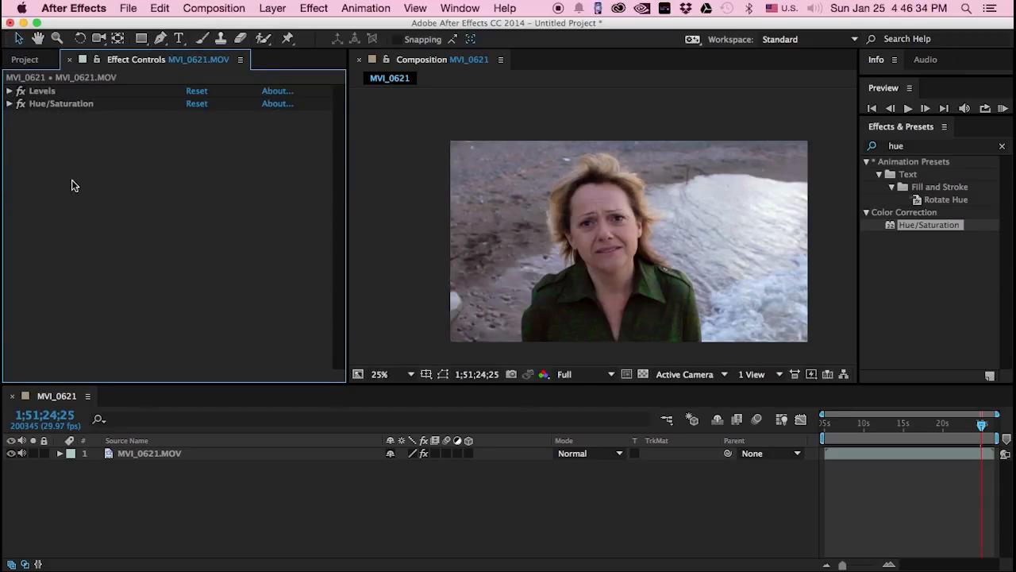
left_click(904, 262)
left_click(933, 147)
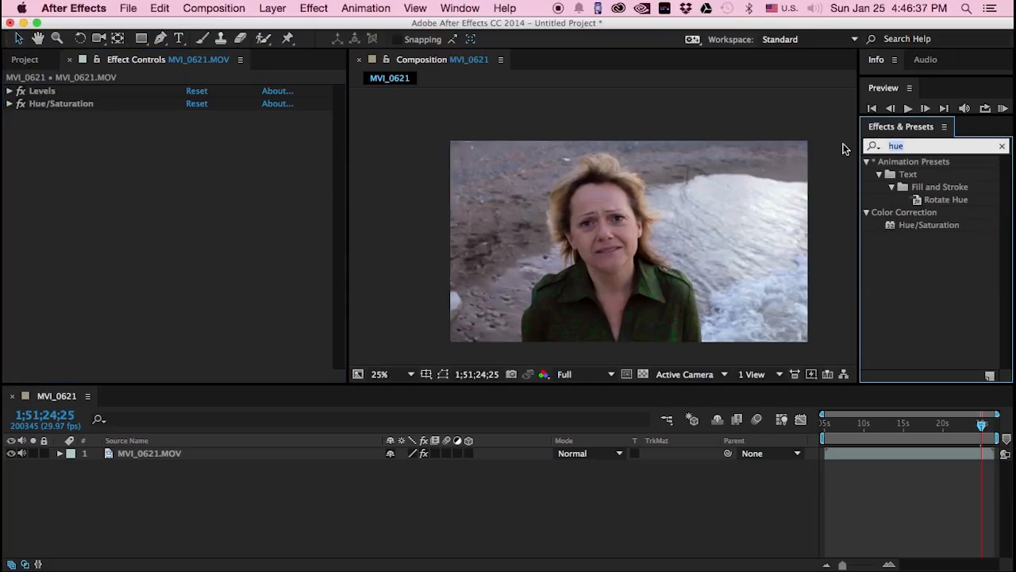
type("noise")
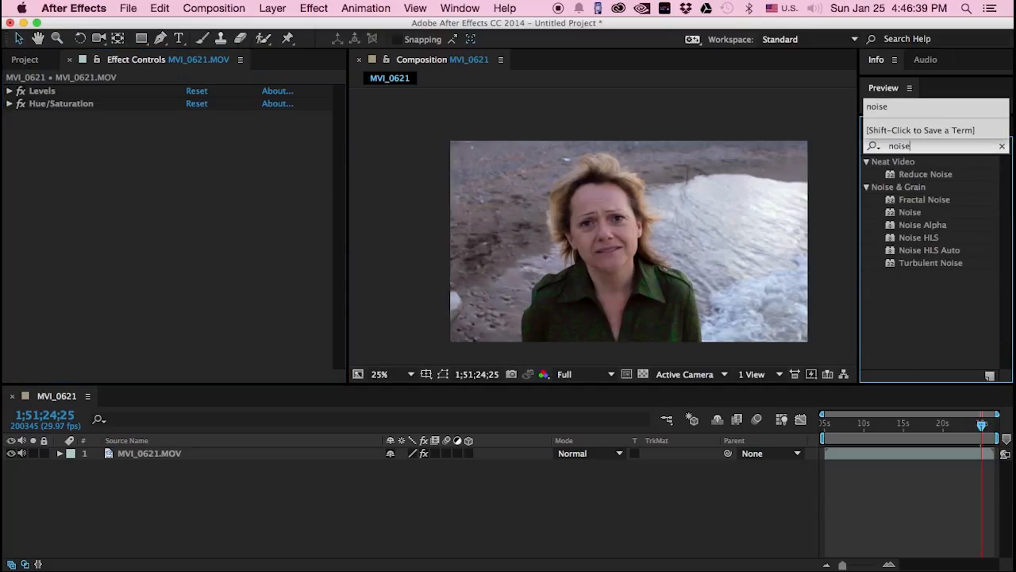
left_click_drag(931, 176, 81, 87)
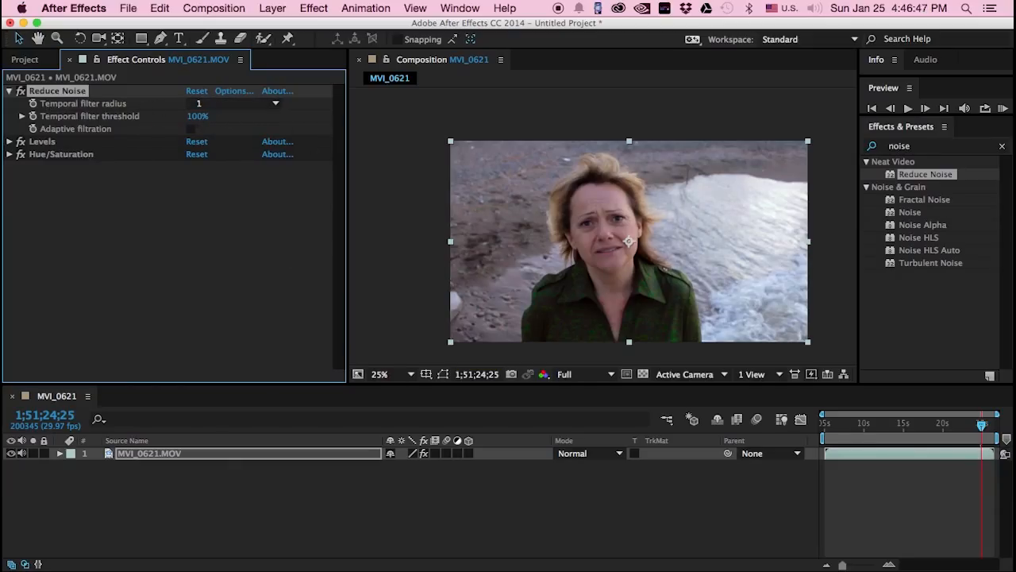
- Disable the Levels and Hue/Saturation effects on MVI_0621.MOV
left_click(21, 141)
left_click(21, 154)
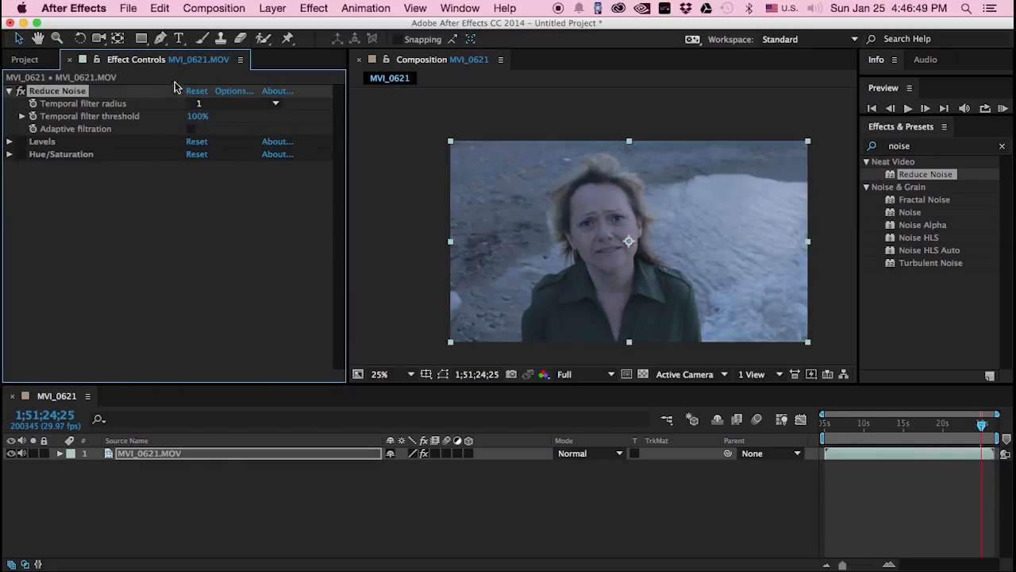
left_click(412, 211)
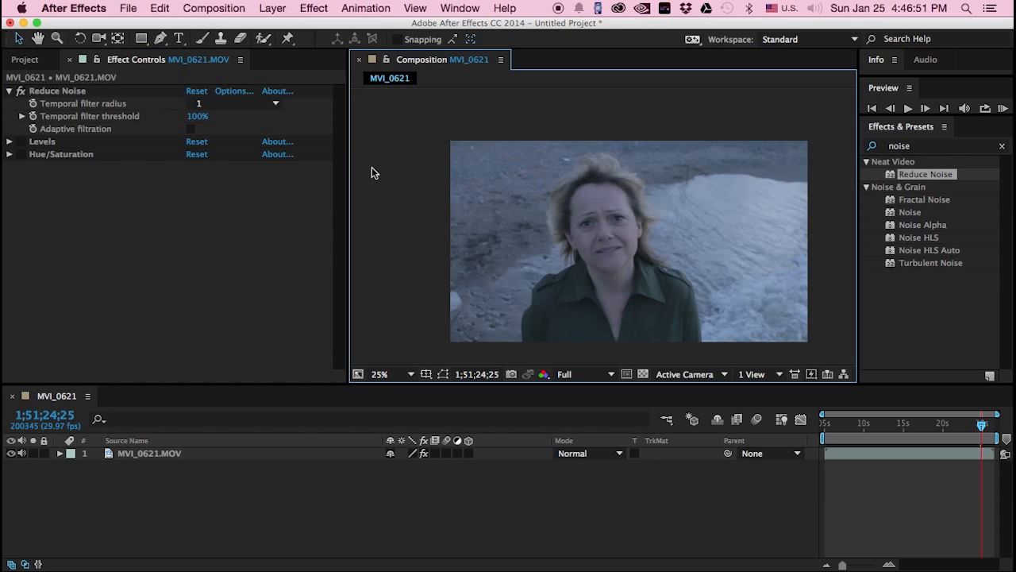
- Open the Reduce Noise options in an enlarged window and build an automatic noise profile from the small suggested area
left_click(224, 93)
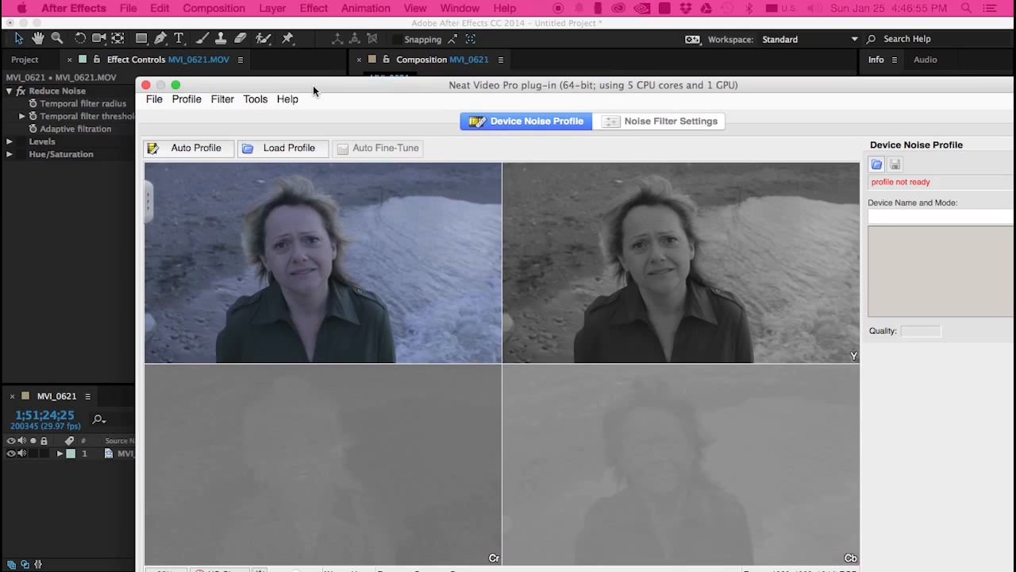
left_click_drag(313, 85, 301, 69)
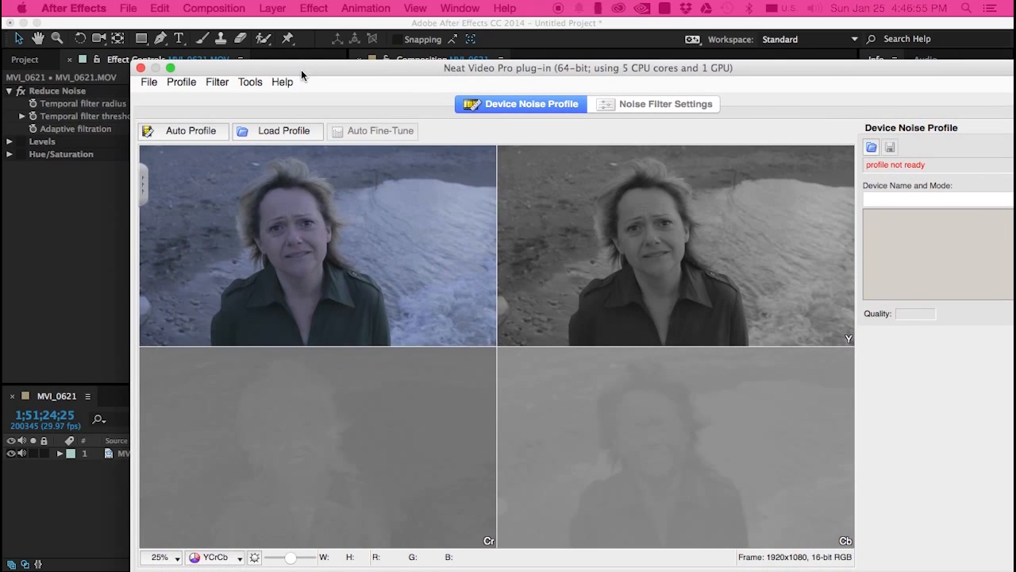
left_click(170, 68)
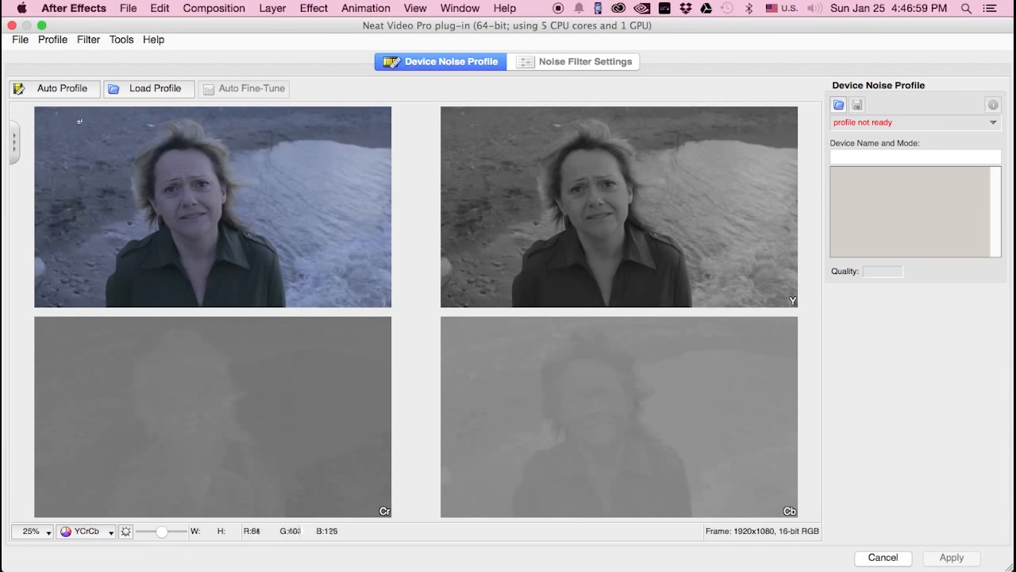
left_click(55, 89)
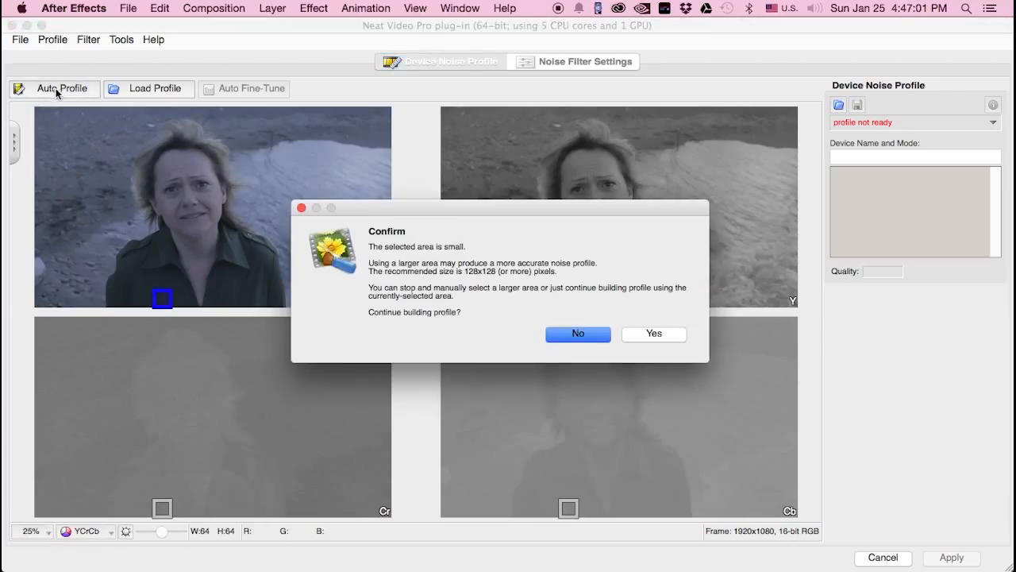
left_click(651, 334)
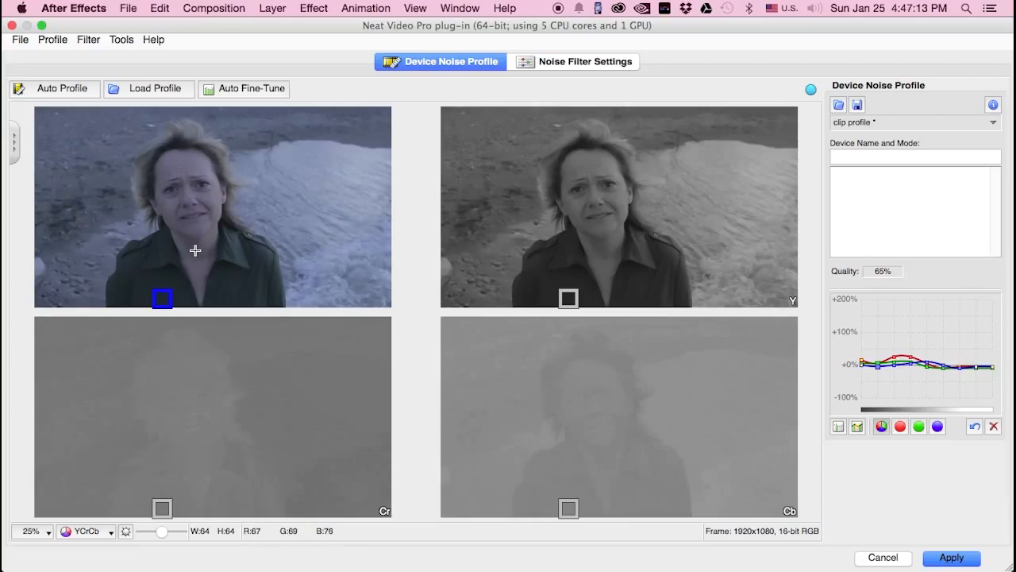
- Fine-tune the noise profile from a sample area about 74 × 74 px on the dark jacket beside the neckline, at 100% zoom
left_click(170, 277)
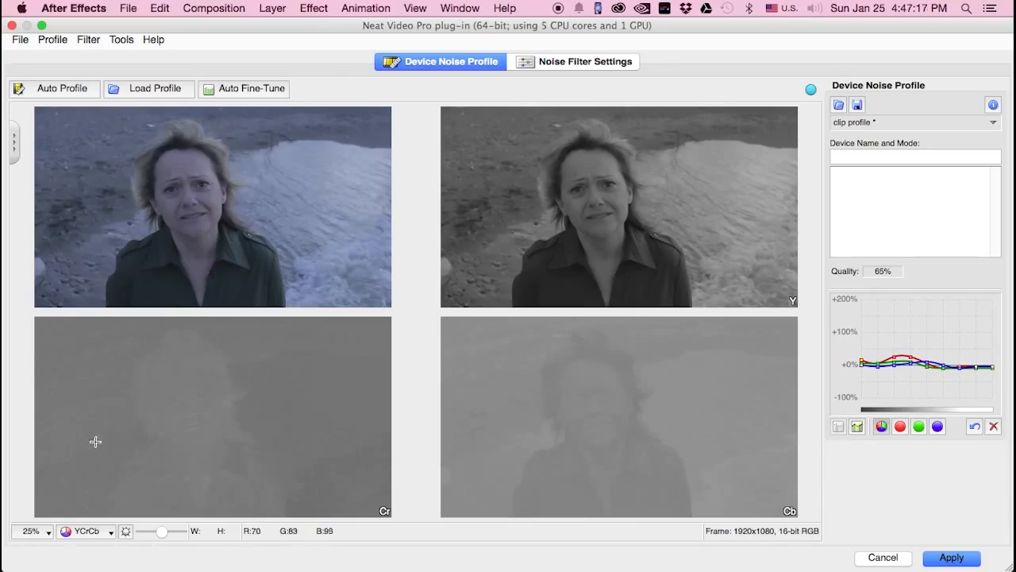
left_click(47, 532)
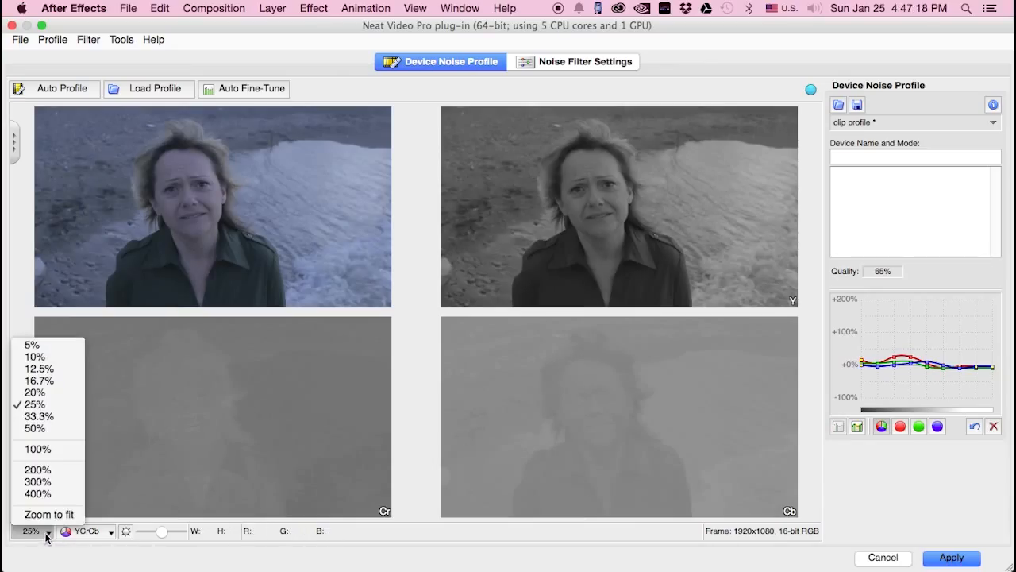
left_click(37, 449)
left_click_drag(104, 227, 295, 166)
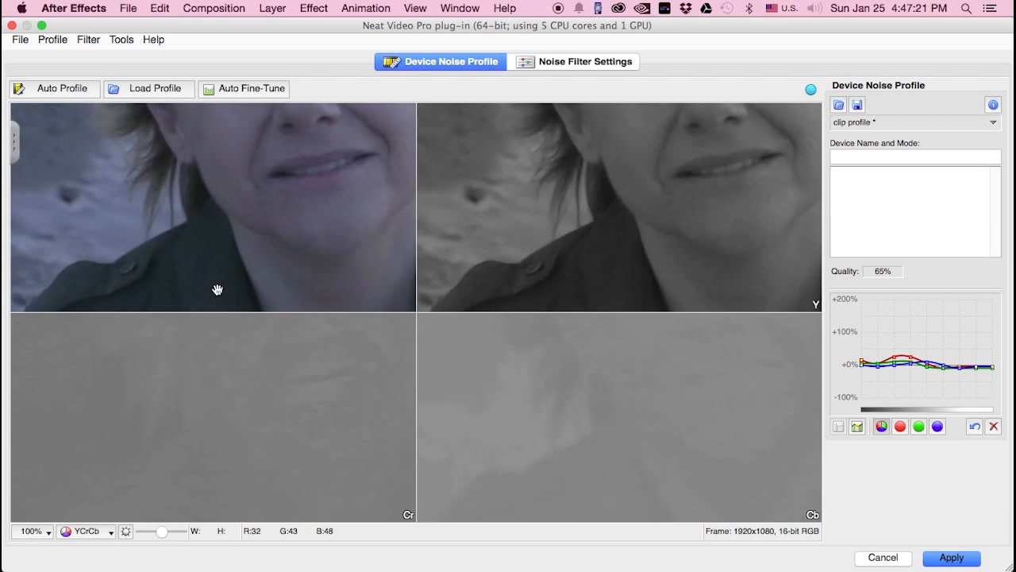
left_click_drag(218, 290, 141, 142)
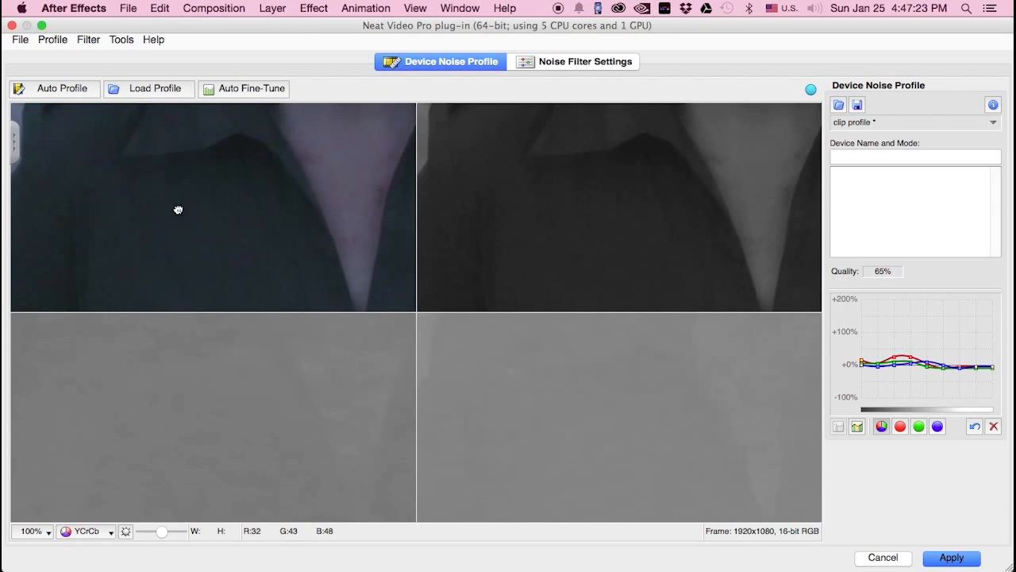
left_click_drag(178, 209, 158, 209)
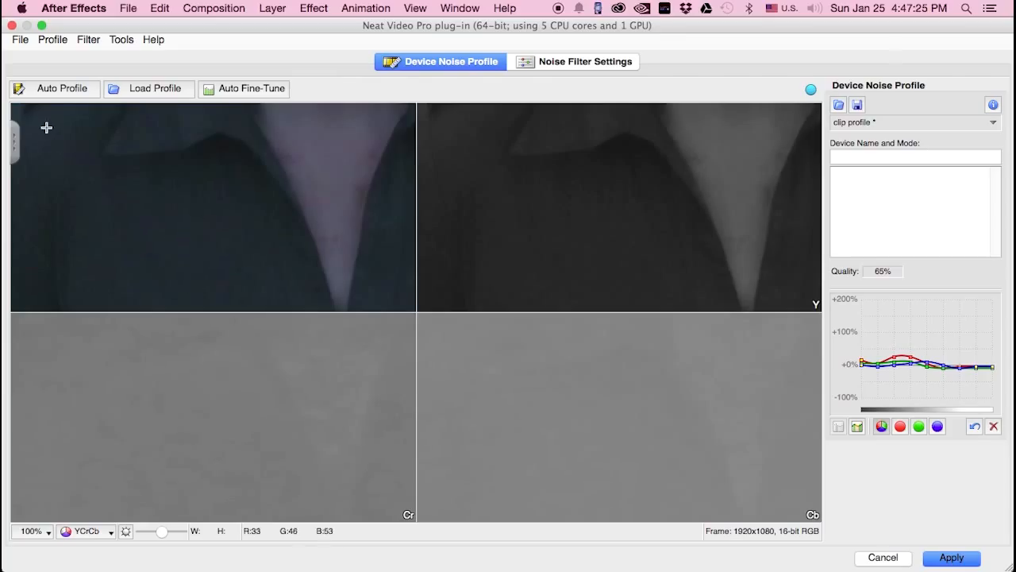
left_click_drag(190, 241, 243, 295)
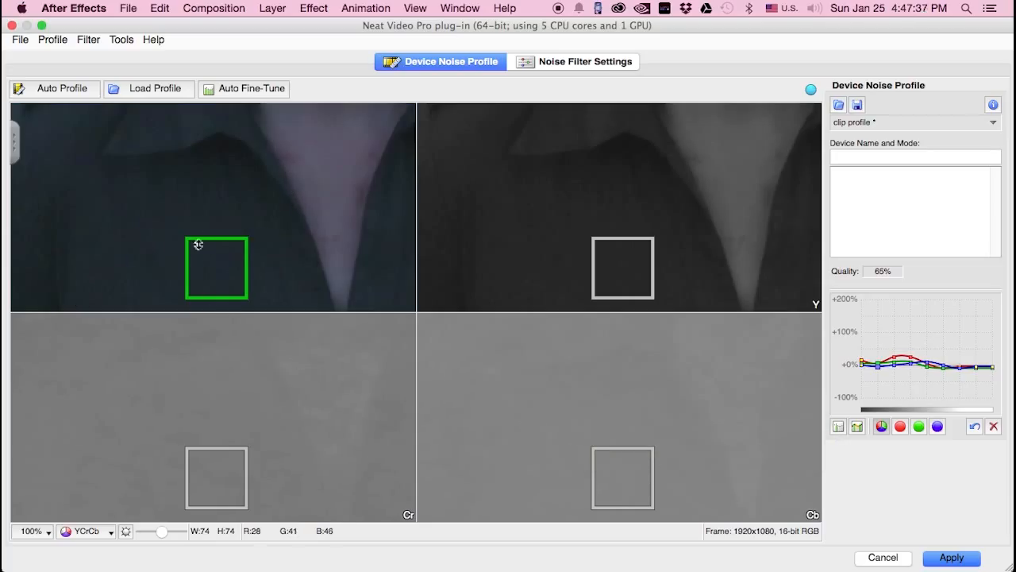
left_click(838, 427)
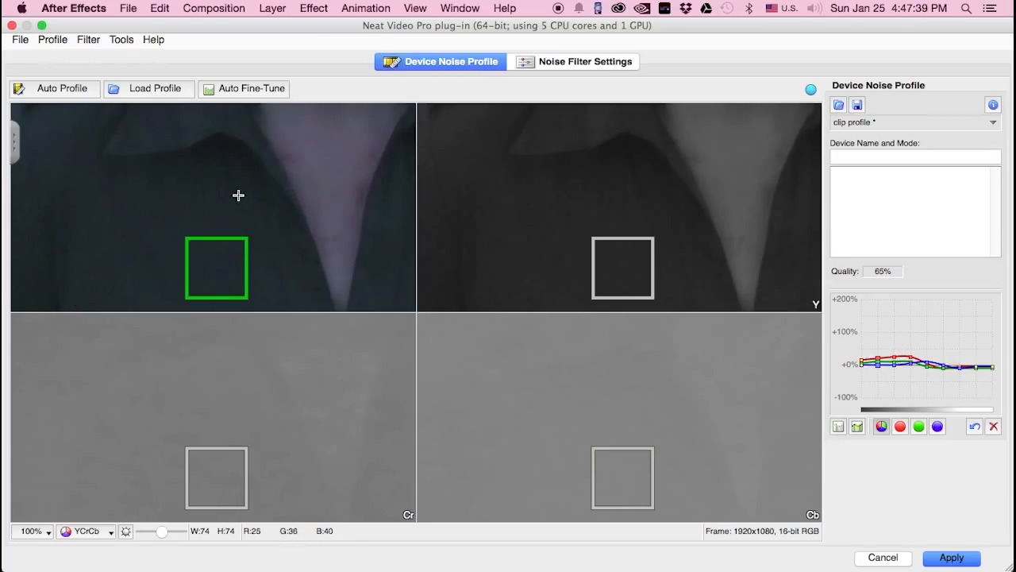
- Fine-tune the noise profile from a second area about 60 × 60 px on the skin below the woman's neck
left_click_drag(224, 181, 187, 149)
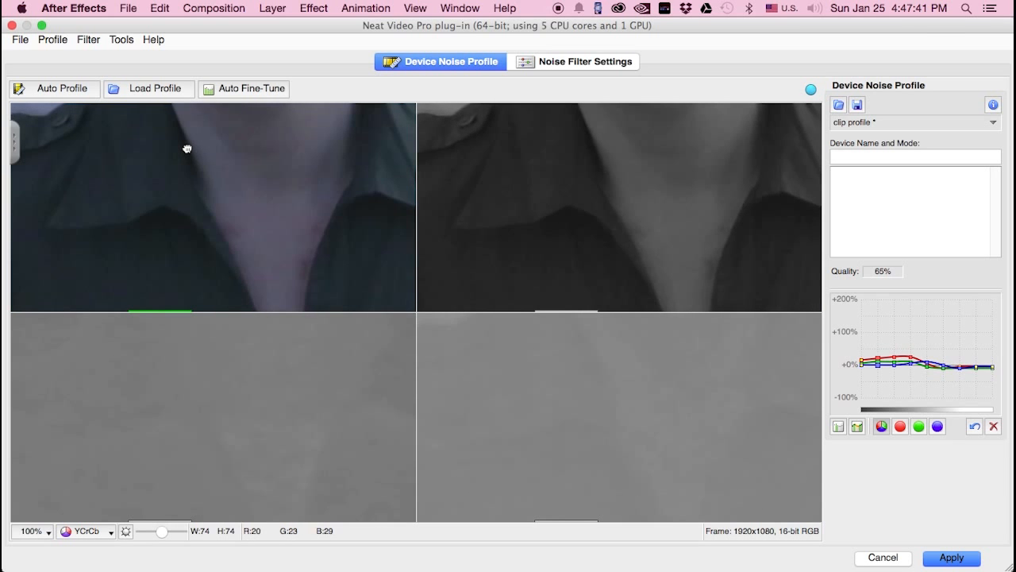
left_click_drag(256, 204, 304, 253)
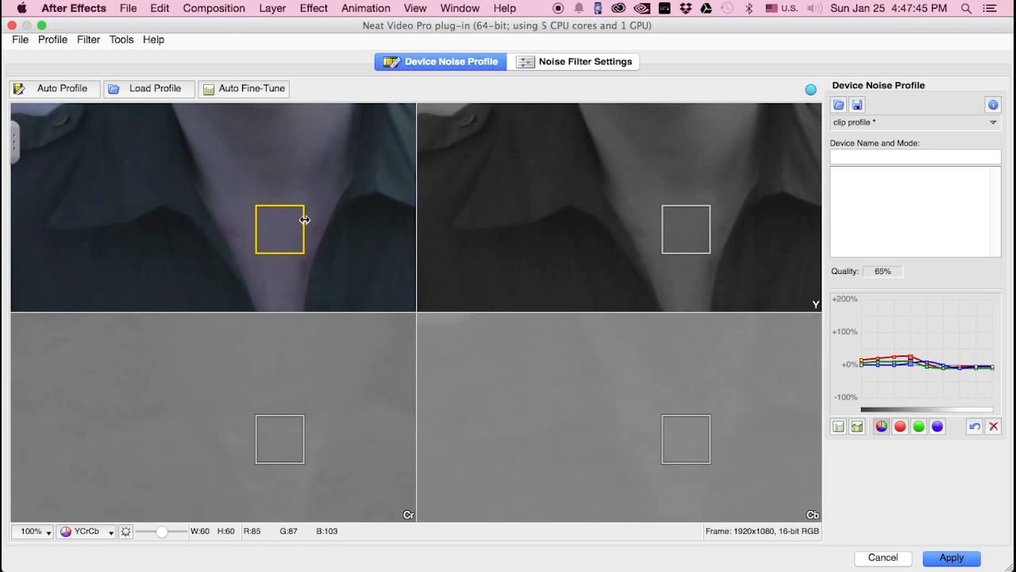
left_click(841, 426)
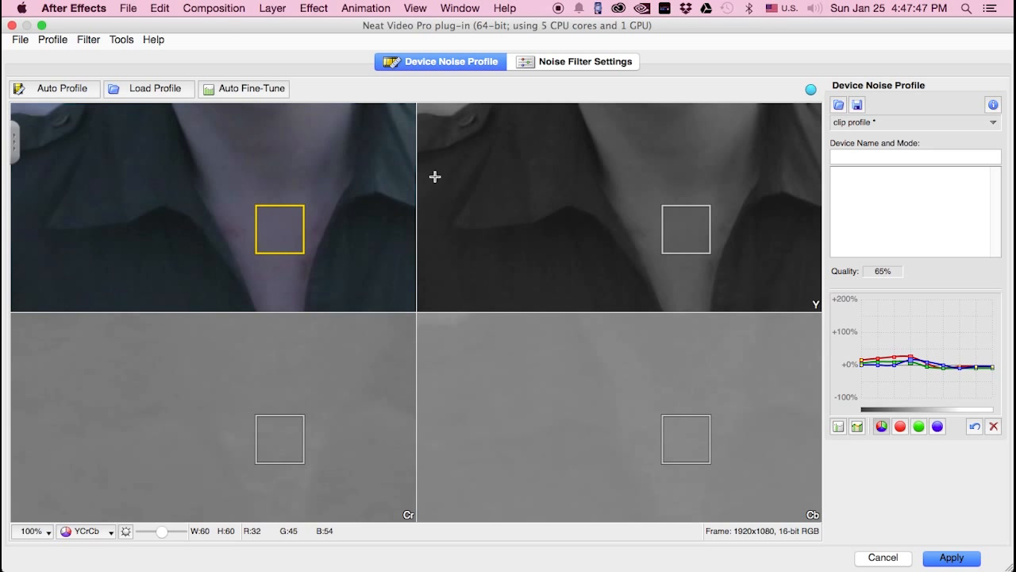
- Fine-tune the noise profile from an area about 59 × 59 px on the bright wave foam
left_click_drag(359, 168, 129, 277)
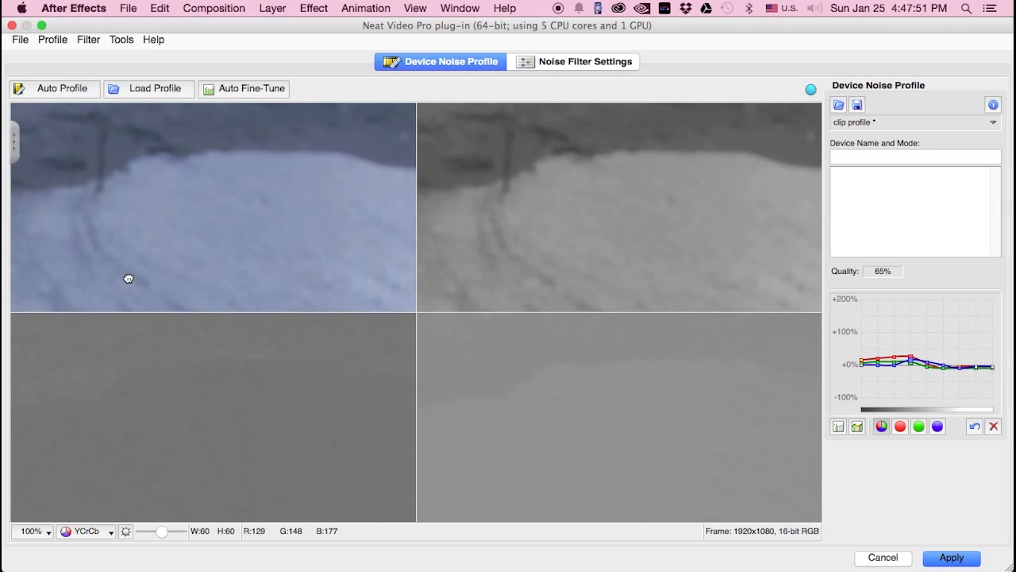
left_click_drag(291, 186, 340, 233)
left_click(835, 429)
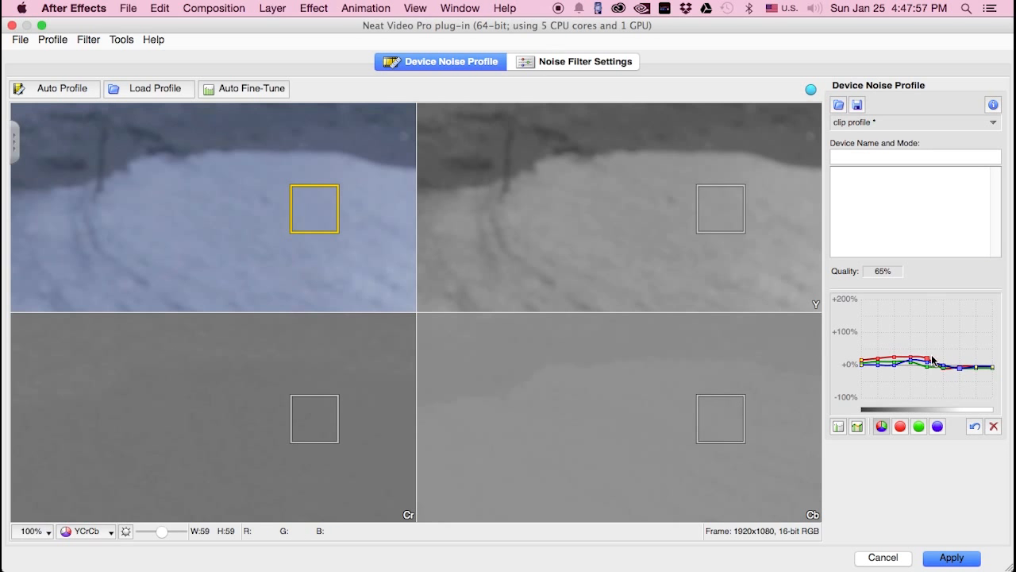
- Fine-tune the noise profile from an area about 55 × 49 px on the side of the woman's forehead
left_click_drag(191, 201, 291, 210)
left_click_drag(166, 207, 208, 205)
left_click_drag(156, 231, 234, 142)
left_click_drag(213, 186, 277, 122)
left_click_drag(207, 207, 168, 136)
left_click_drag(218, 163, 218, 247)
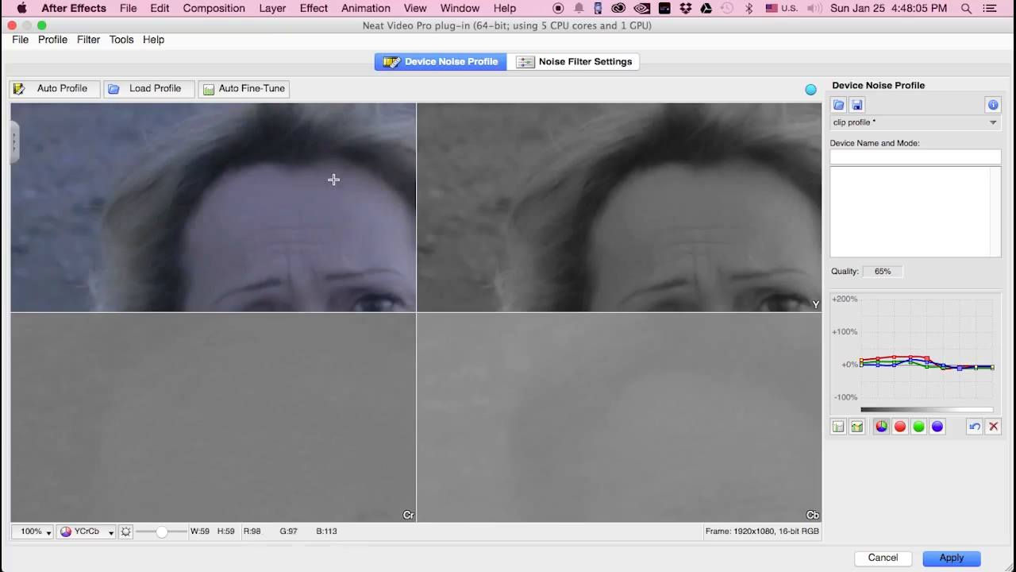
left_click_drag(354, 197, 394, 233)
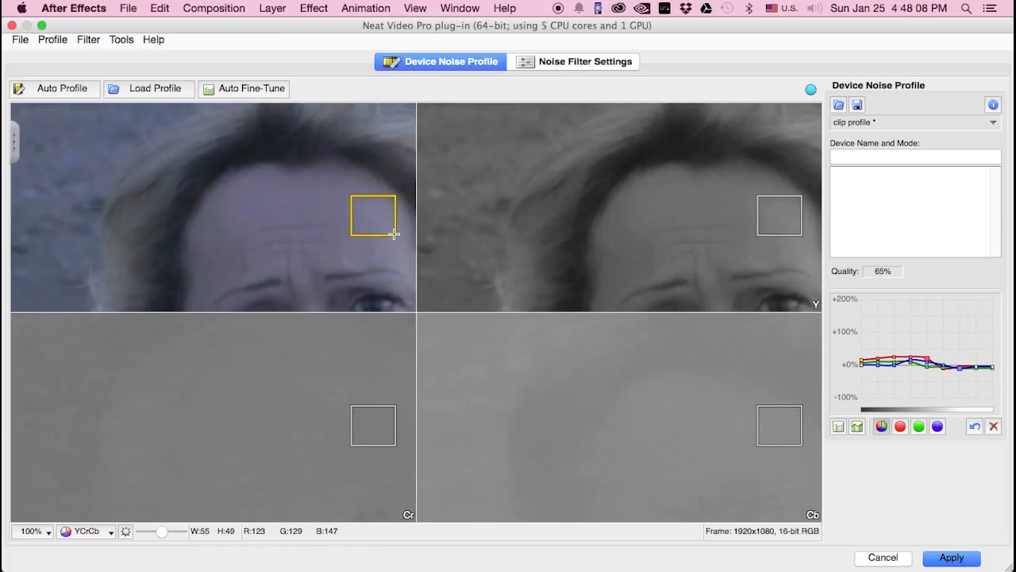
left_click(838, 428)
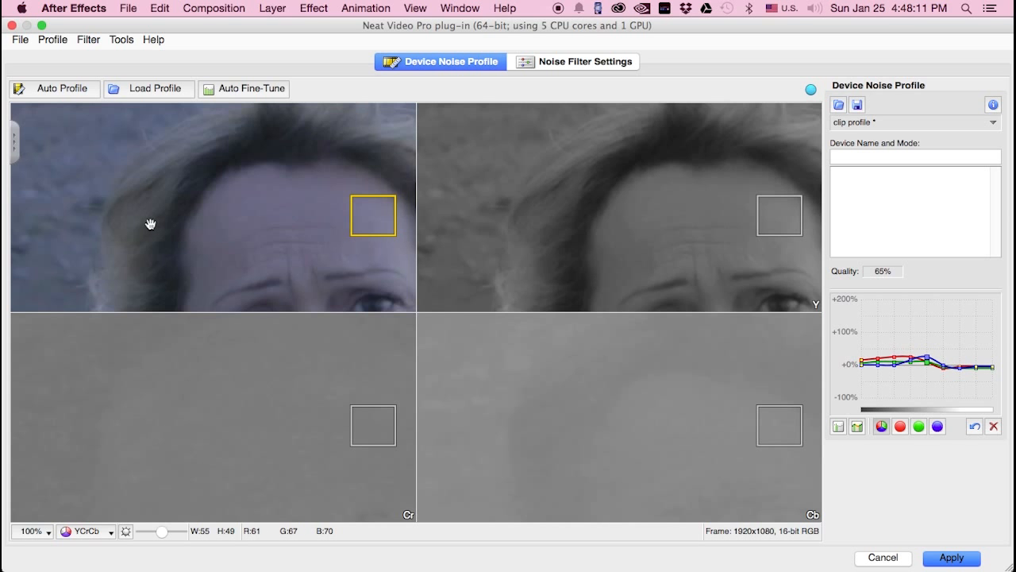
- Fine-tune the noise profile from an area about 37 × 39 px on the sand beside the woman's shoulder
left_click_drag(150, 224, 207, 241)
left_click_drag(236, 165, 258, 188)
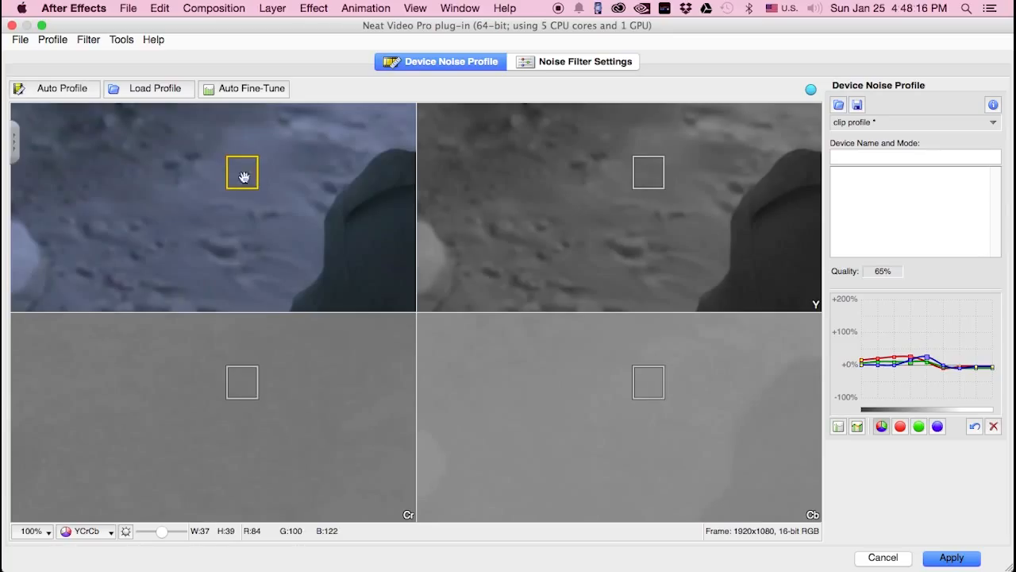
left_click(834, 427)
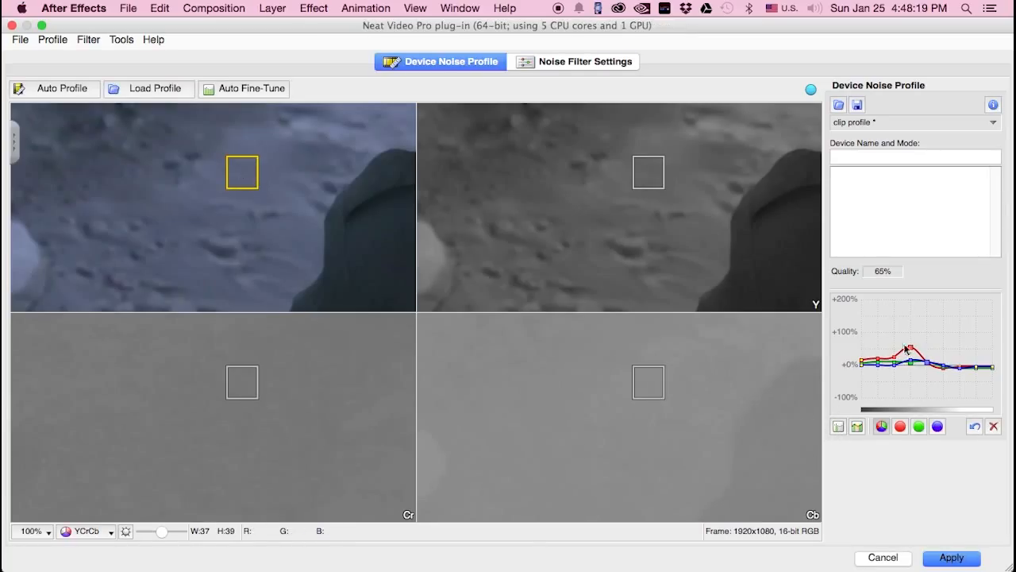
- Return the profile view to 25% zoom, auto-complete the rest of the noise profile, and apply it to the clip
left_click_drag(187, 278, 68, 195)
left_click_drag(259, 299, 90, 265)
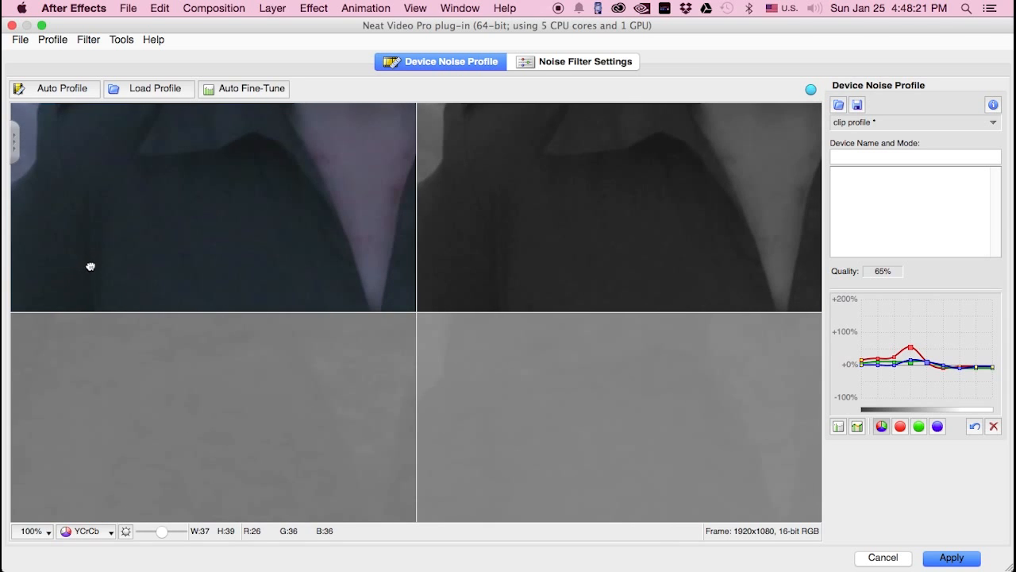
left_click_drag(217, 238, 159, 230)
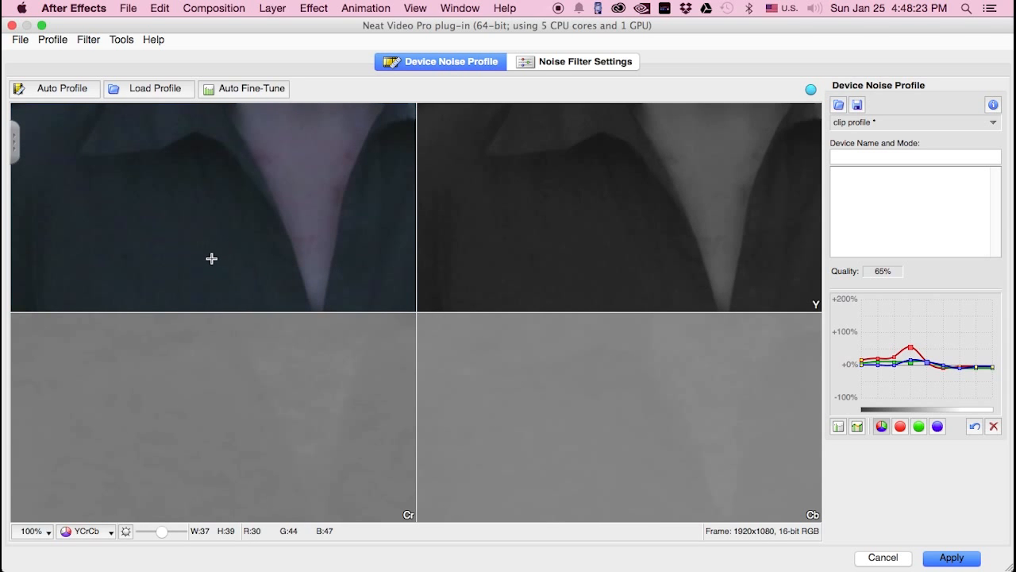
left_click(32, 535)
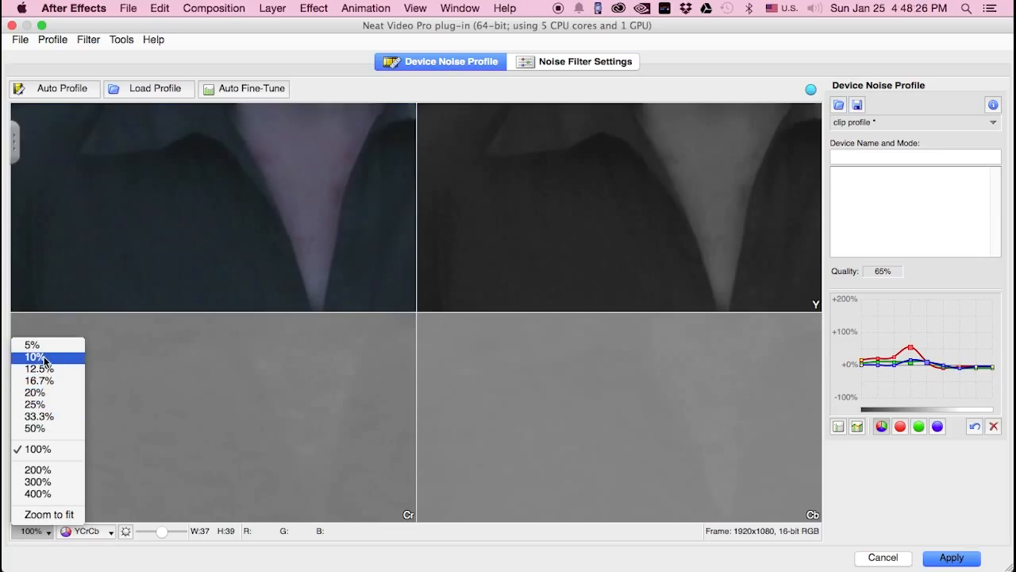
left_click(38, 405)
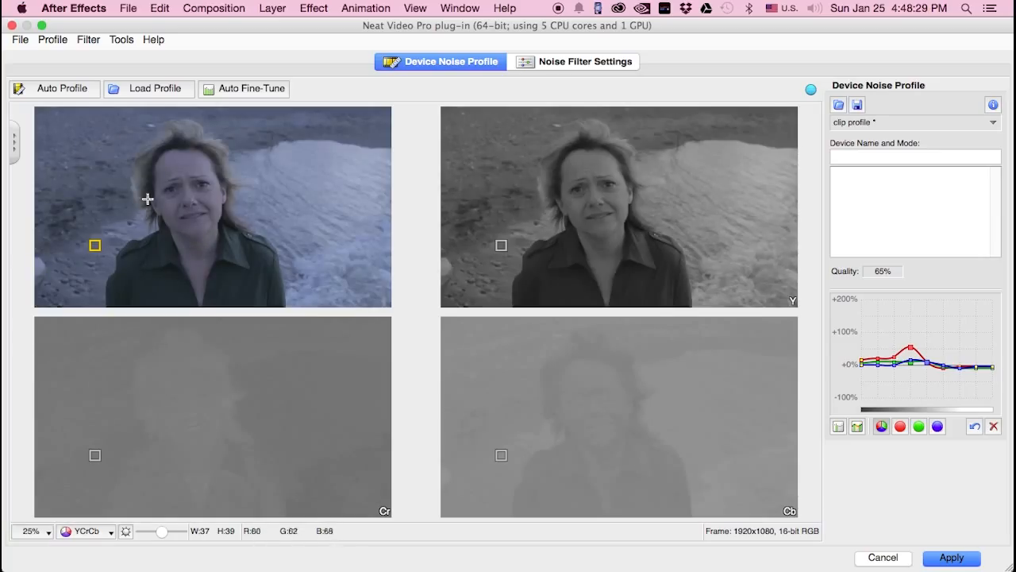
left_click(857, 431)
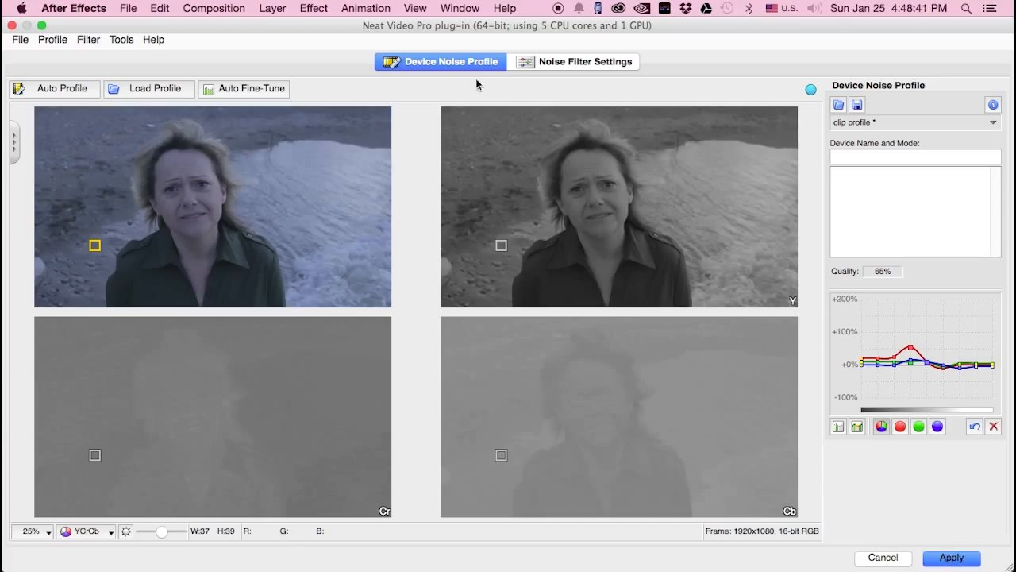
left_click(952, 558)
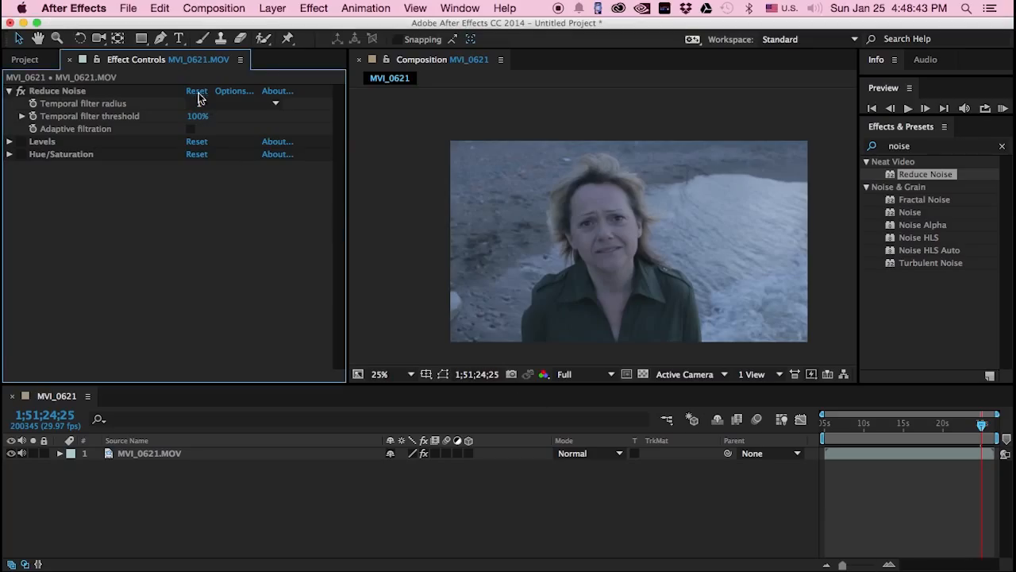
- Reopen the Reduce Noise options and bring up the Noise Filter Settings
left_click(232, 93)
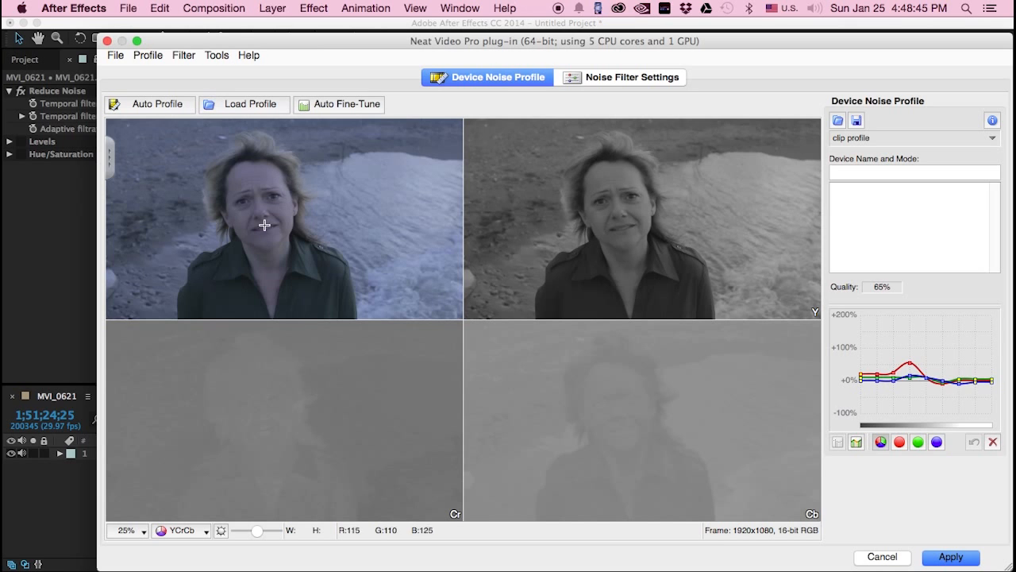
left_click_drag(243, 45, 205, 39)
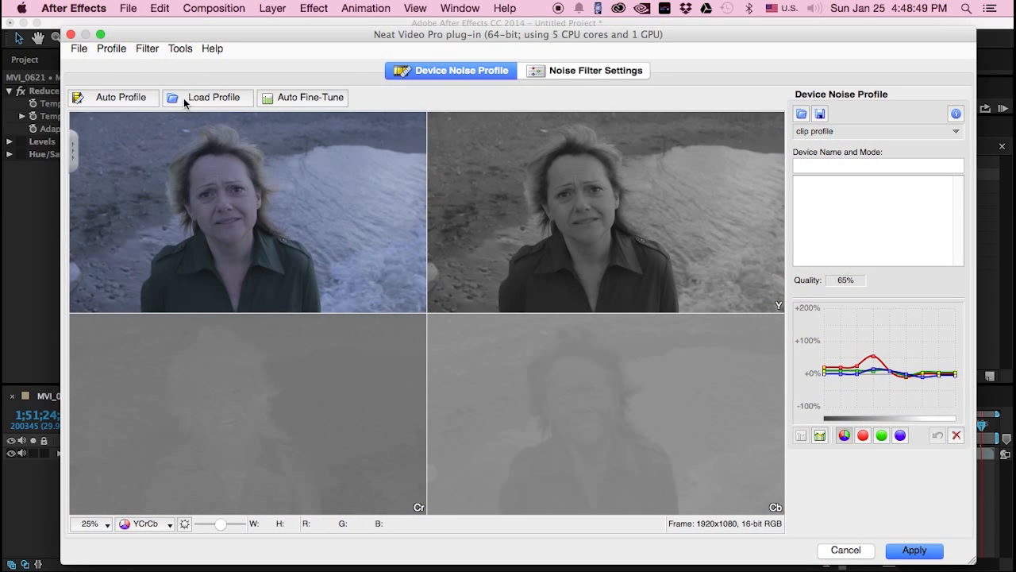
left_click(609, 69)
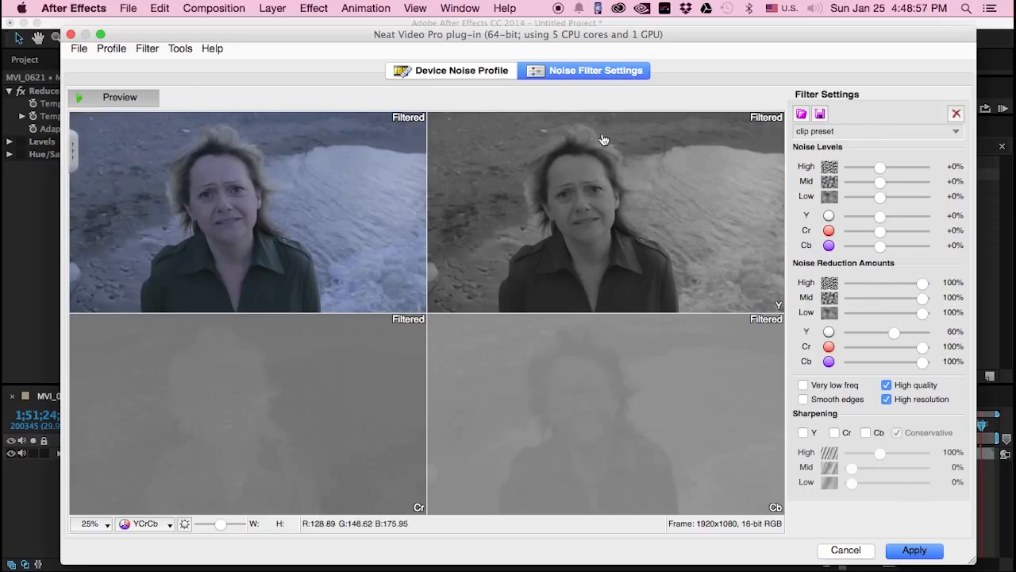
- Switch the noise filter settings to Standard Mode and back to Advanced Mode
left_click(178, 49)
left_click(189, 65)
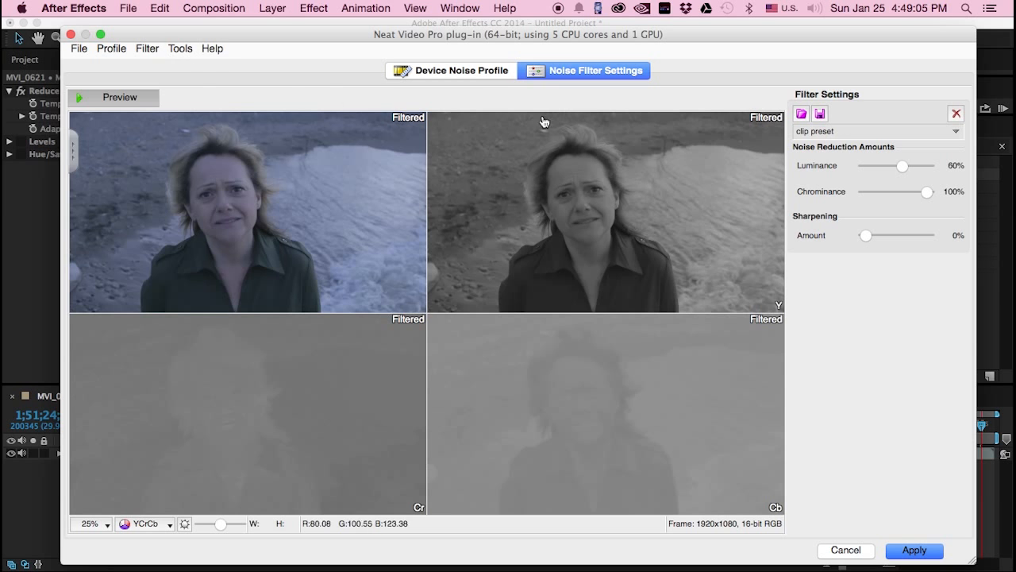
mouse_move(729, 36)
left_mouse_down()
mouse_move(709, 33)
mouse_move(723, 49)
left_mouse_up()
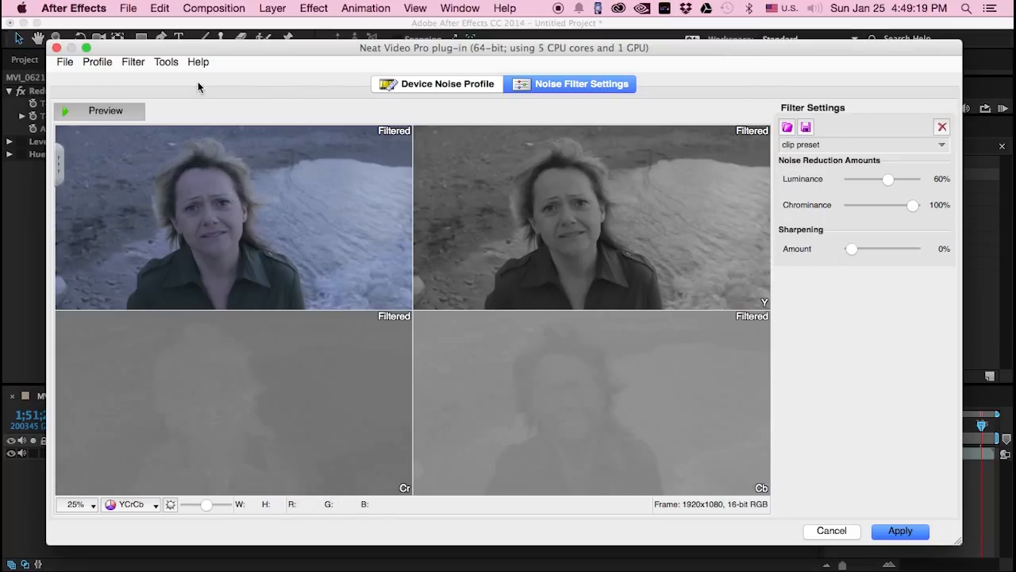
left_click(167, 63)
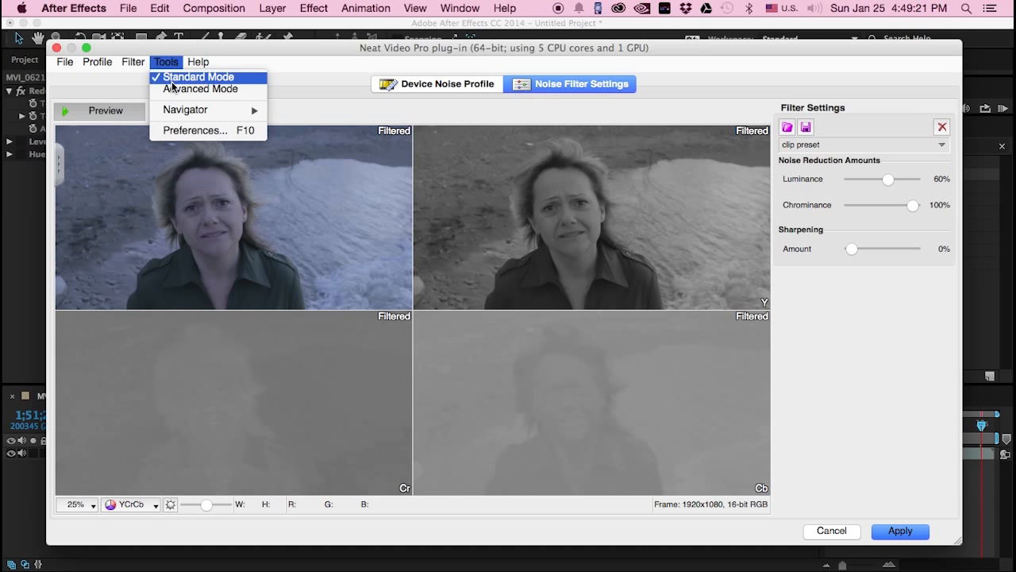
left_click(161, 92)
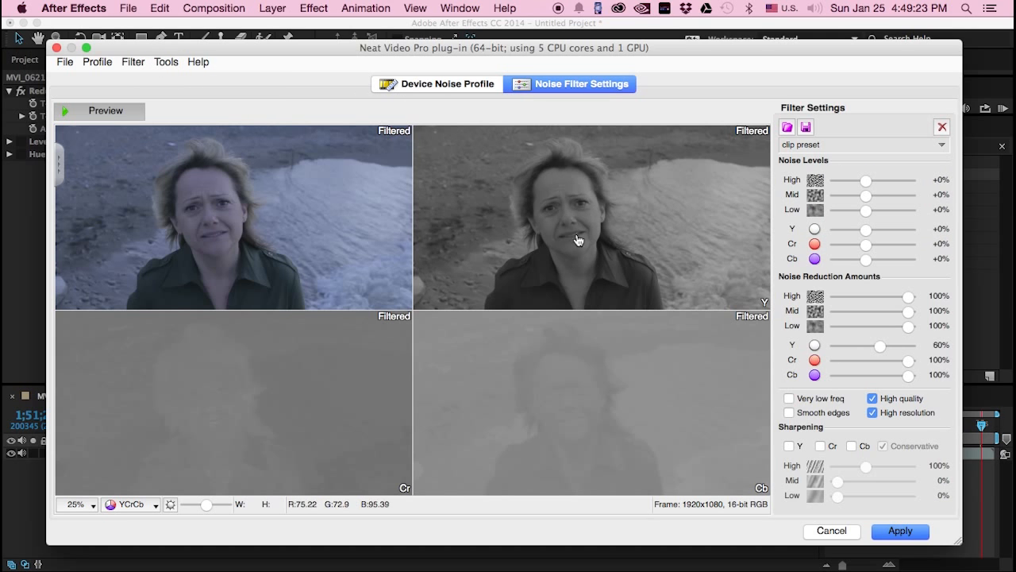
- Examine the filtered frame in the Normal view and as Y Freq components at 100% zoom around the woman's eyes and forehead
left_click(127, 505)
left_click(154, 383)
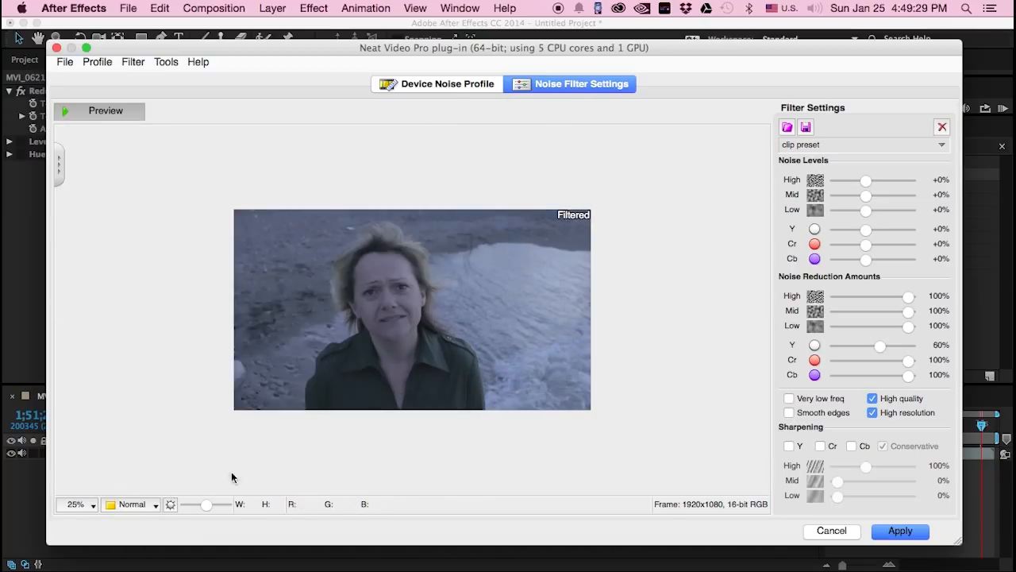
left_click(136, 505)
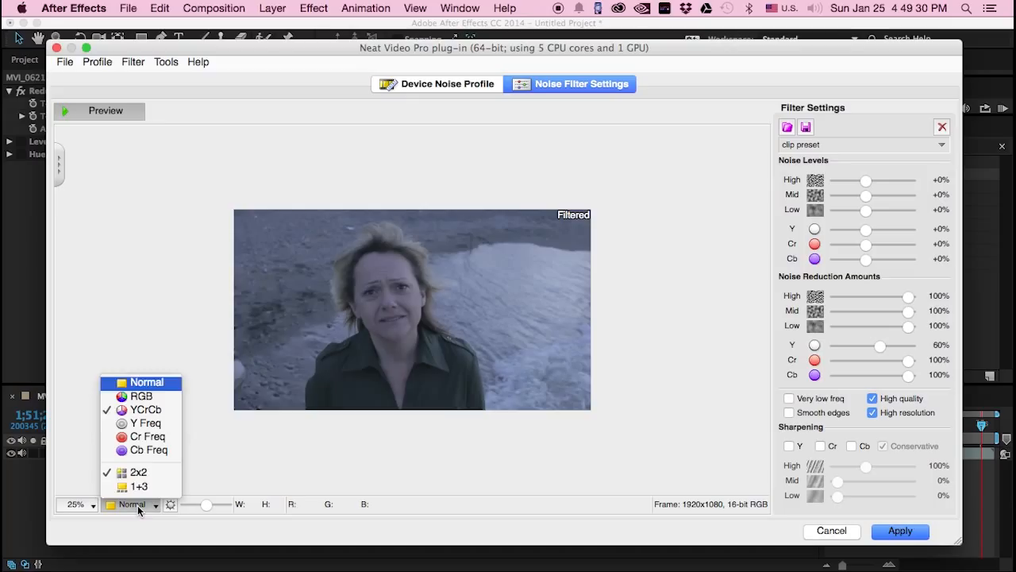
left_click(149, 425)
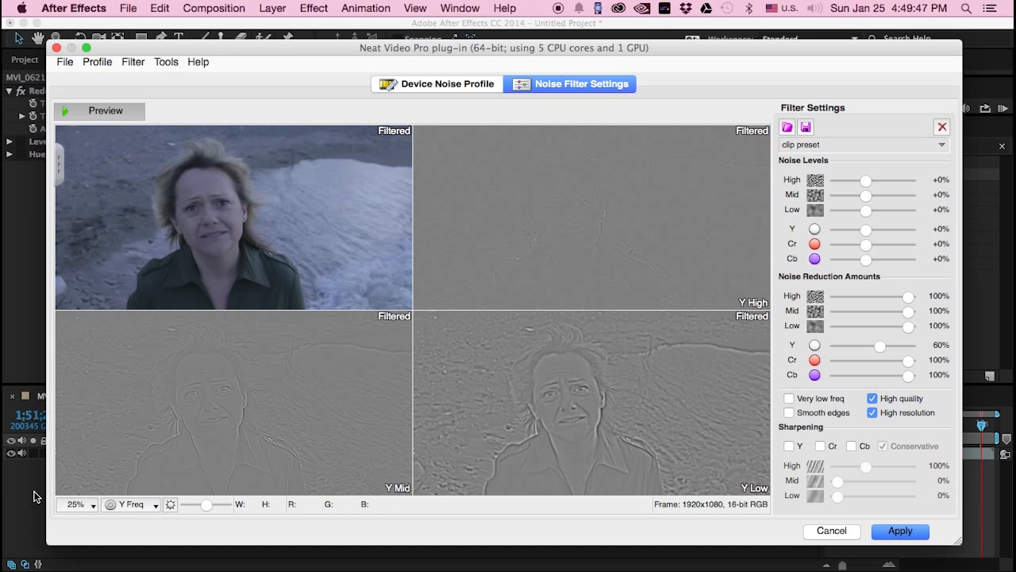
left_click(79, 504)
left_click(83, 422)
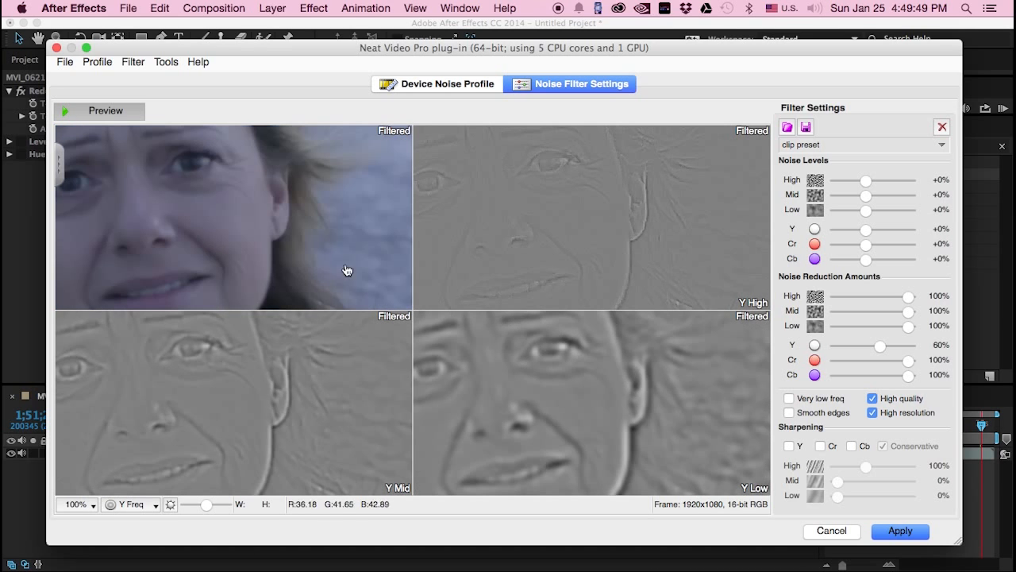
left_click_drag(503, 199, 519, 238)
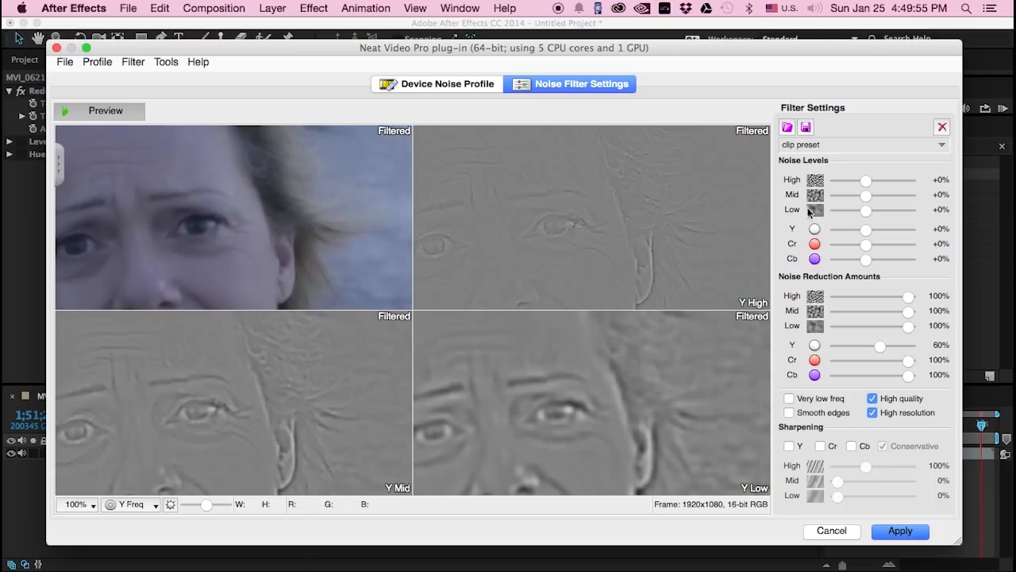
- Try different High noise levels, ending at +45%
left_click_drag(866, 185, 822, 177)
left_click_drag(836, 179, 935, 181)
left_click_drag(906, 181, 851, 180)
left_click_drag(851, 182, 879, 180)
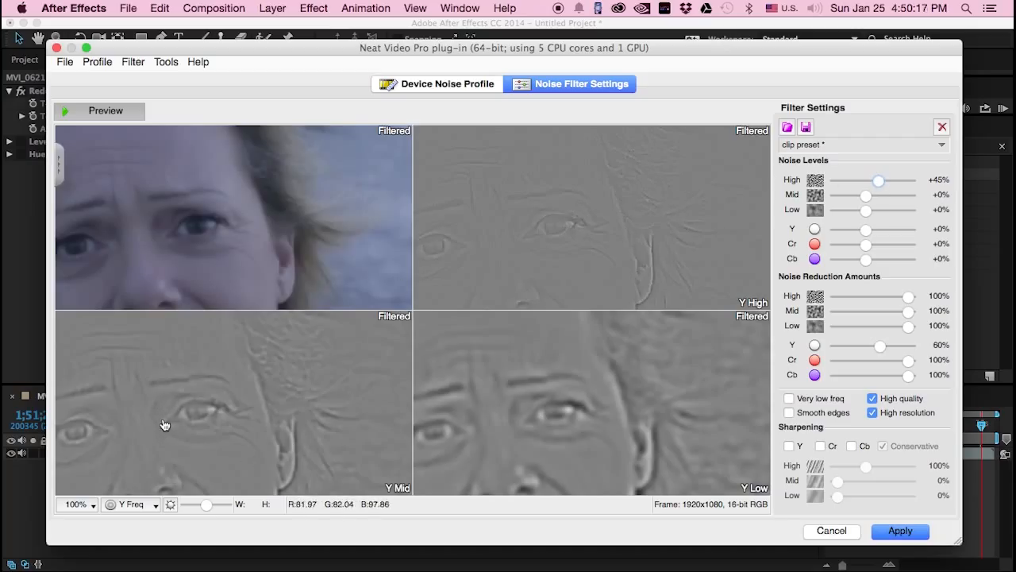
- Set the Mid noise level to -30% and the Low noise level to -15%
left_click_drag(156, 433, 194, 384)
left_click(277, 348)
left_click_drag(868, 199, 846, 200)
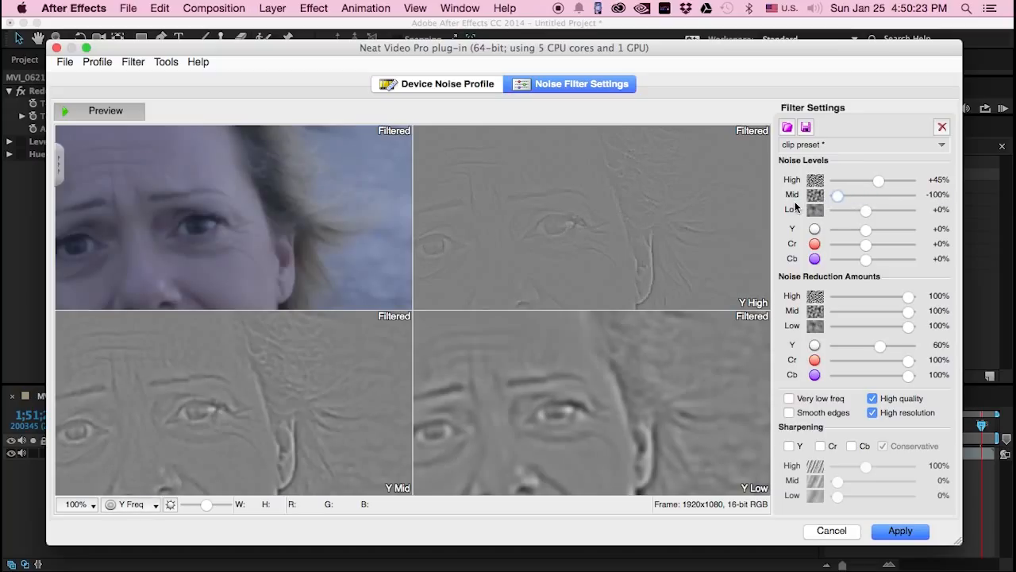
left_click_drag(839, 195, 862, 220)
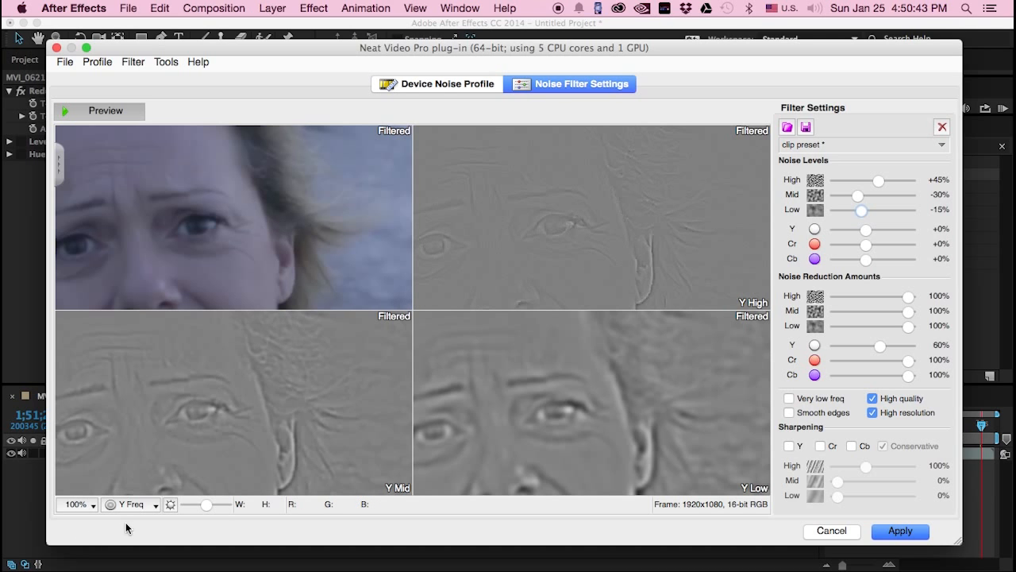
- Examine the filtered frame as Cr Freq components, checking the high, mid and low frequencies
left_click(147, 505)
left_click(147, 508)
left_click(137, 505)
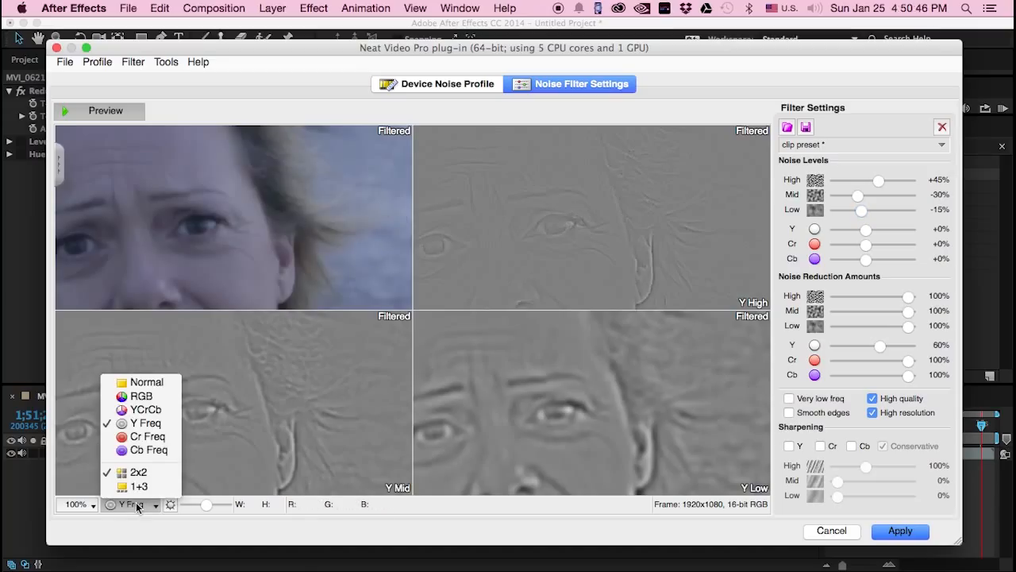
left_click(147, 437)
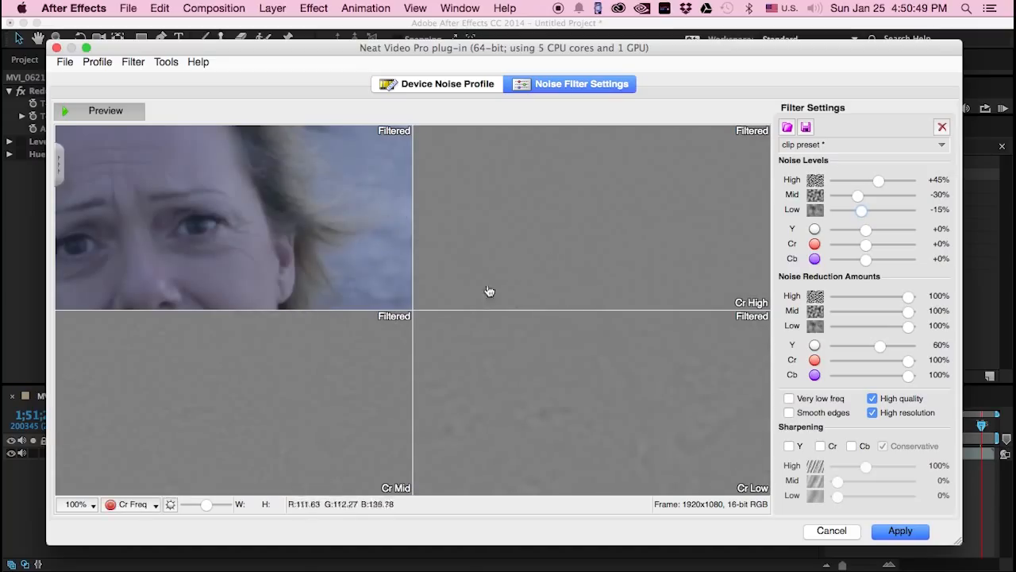
left_click_drag(248, 435, 239, 365)
left_click(177, 424)
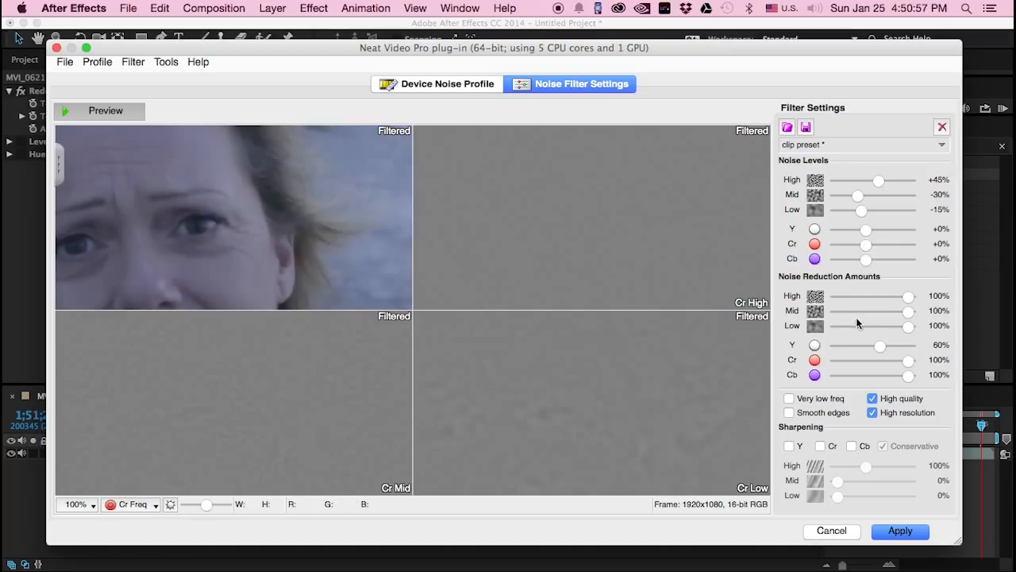
- Using the YCrCb component view at 25% zoom, set the Cr noise level to +40% and Cb to +20%
left_click(135, 504)
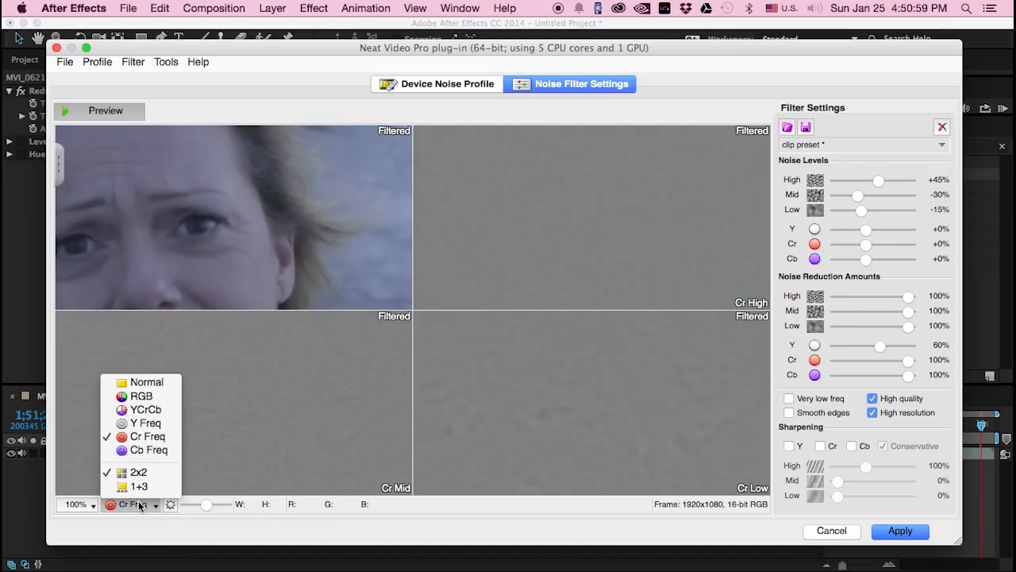
left_click(145, 409)
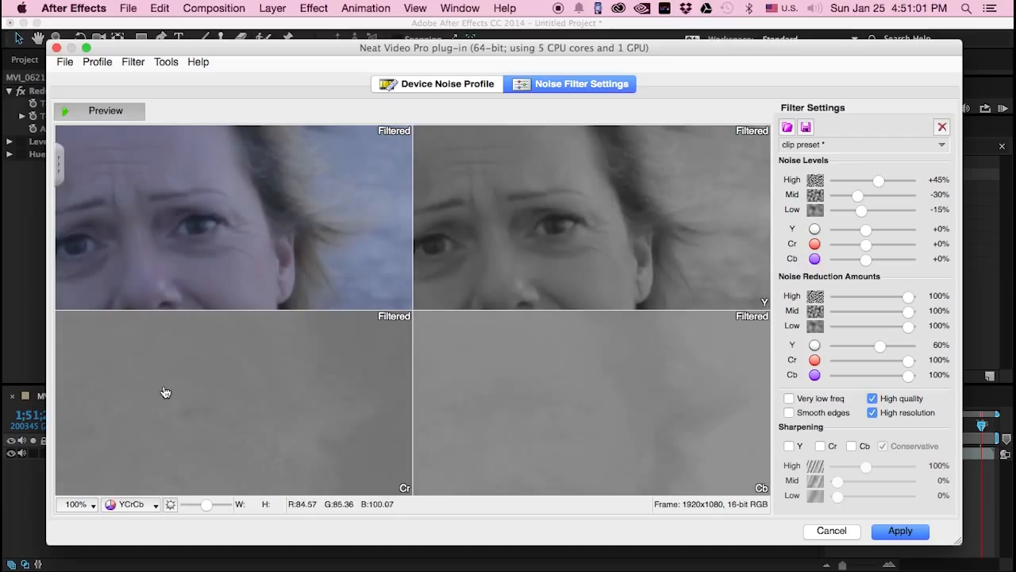
left_click(77, 504)
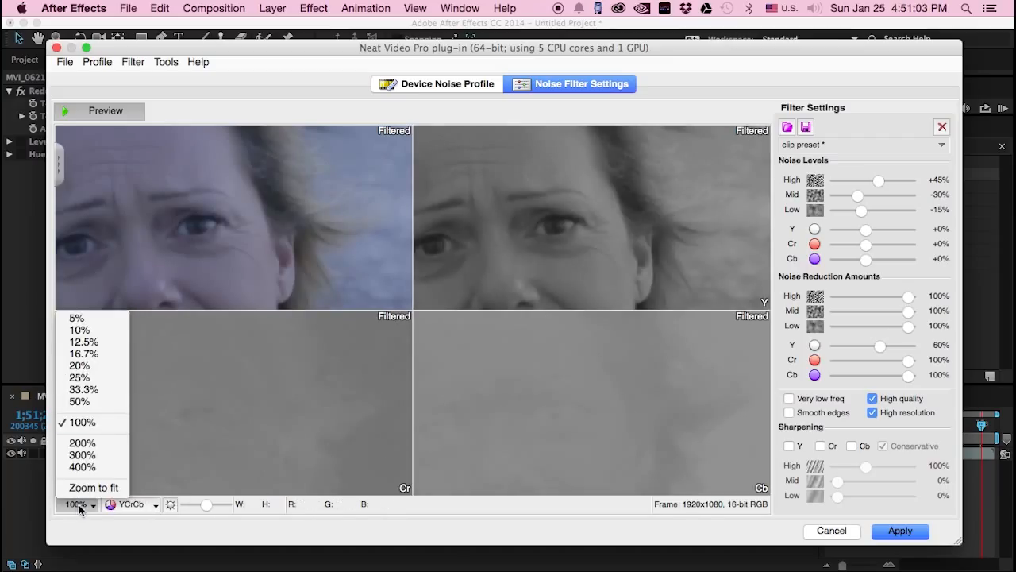
left_click(100, 378)
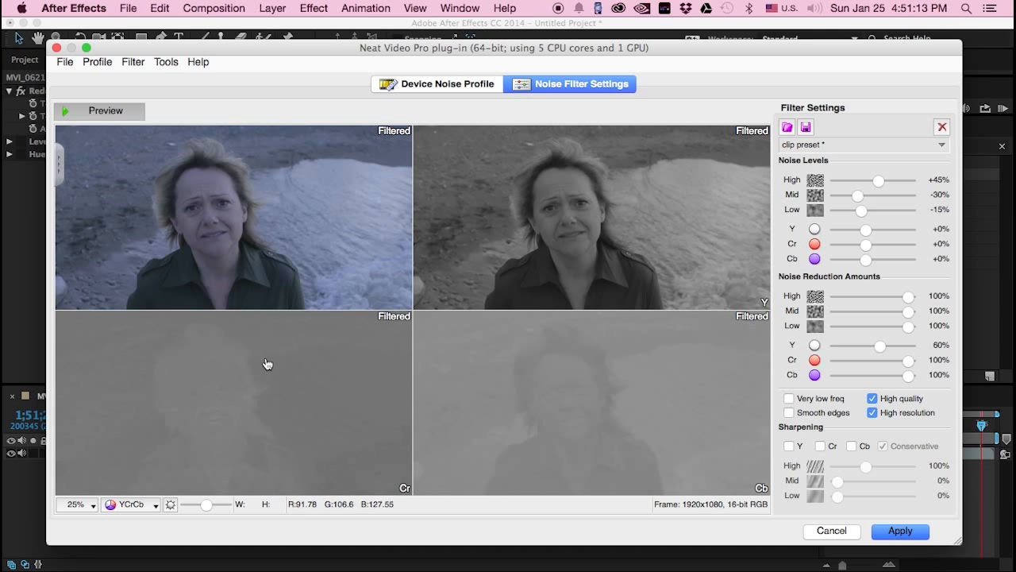
left_click_drag(869, 247, 838, 244)
left_click_drag(847, 242, 910, 244)
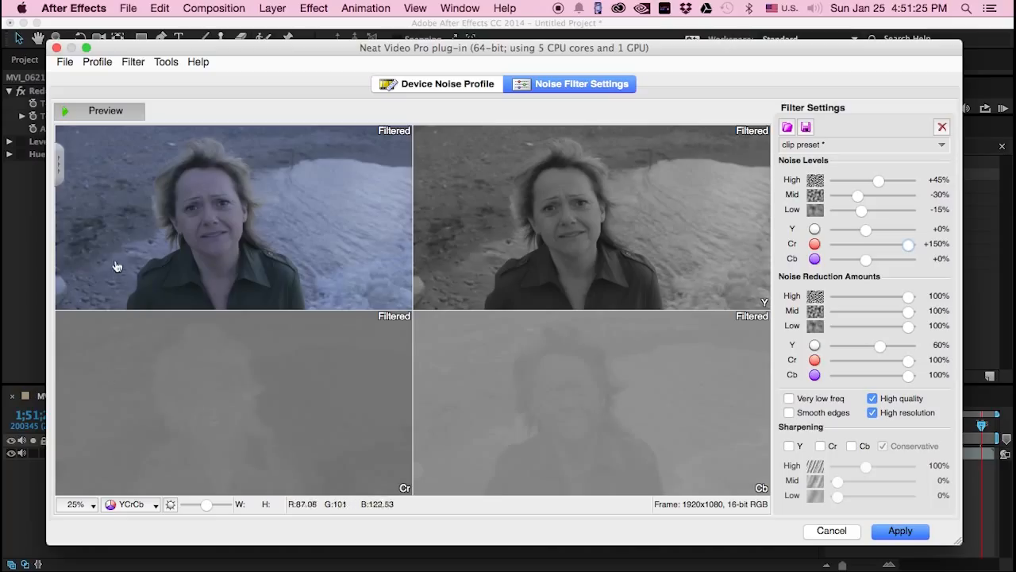
left_click_drag(901, 241, 870, 270)
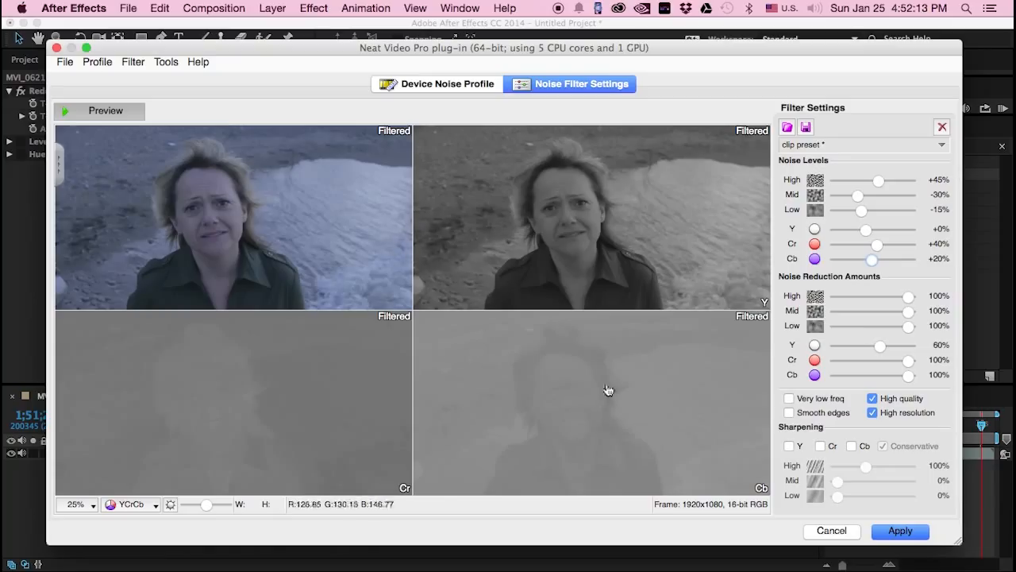
- Try the Very low freq option and check the frame in the Normal view at 100% zoom
left_click(788, 400)
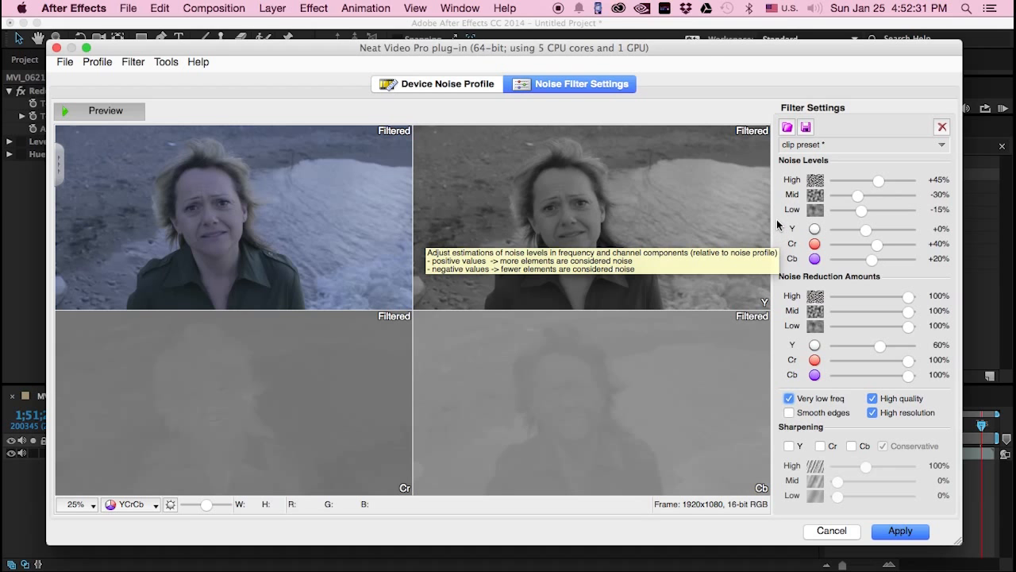
left_click_drag(716, 53, 710, 45)
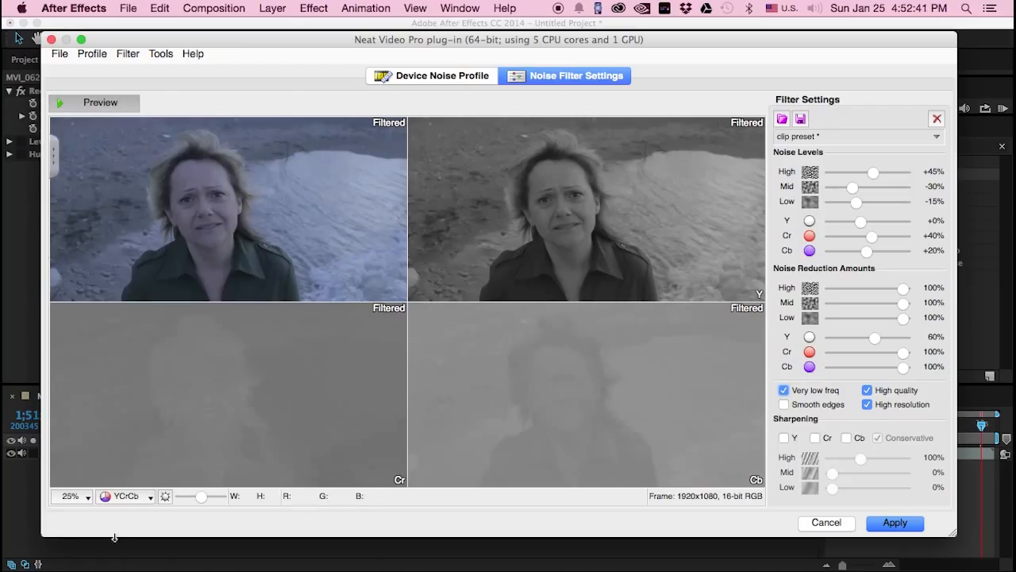
left_click(139, 499)
left_click(135, 375)
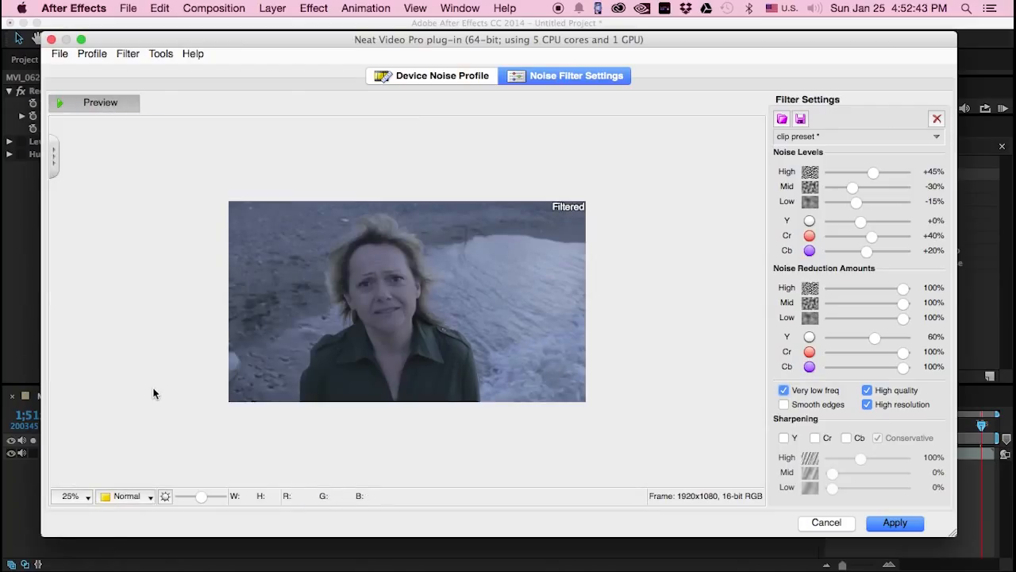
left_click(70, 495)
left_click(75, 411)
key("space")
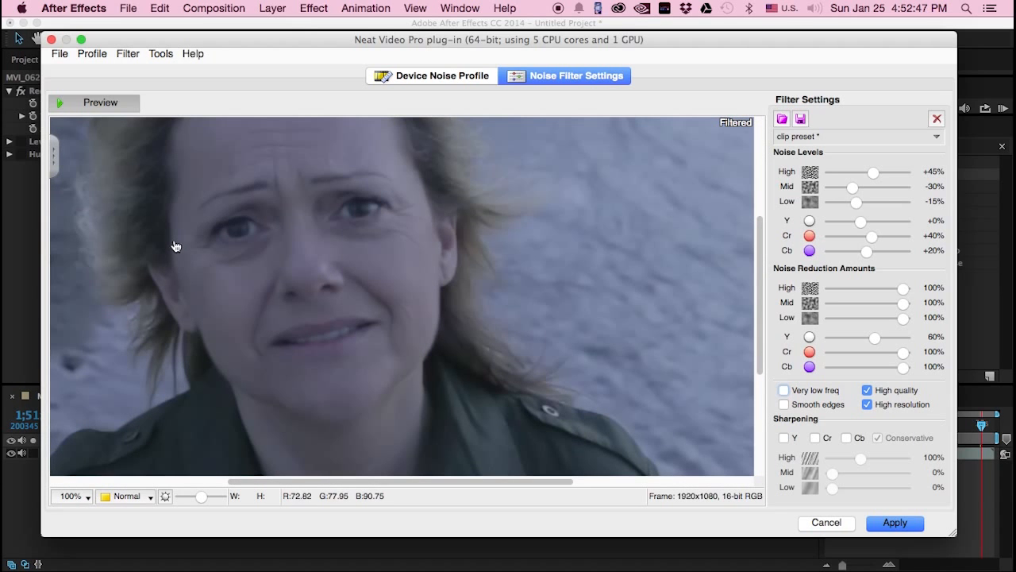
- Centre the preview on the woman's face and enable Y sharpening with High at 30%
left_click_drag(759, 344, 760, 316)
left_click_drag(444, 482, 388, 482)
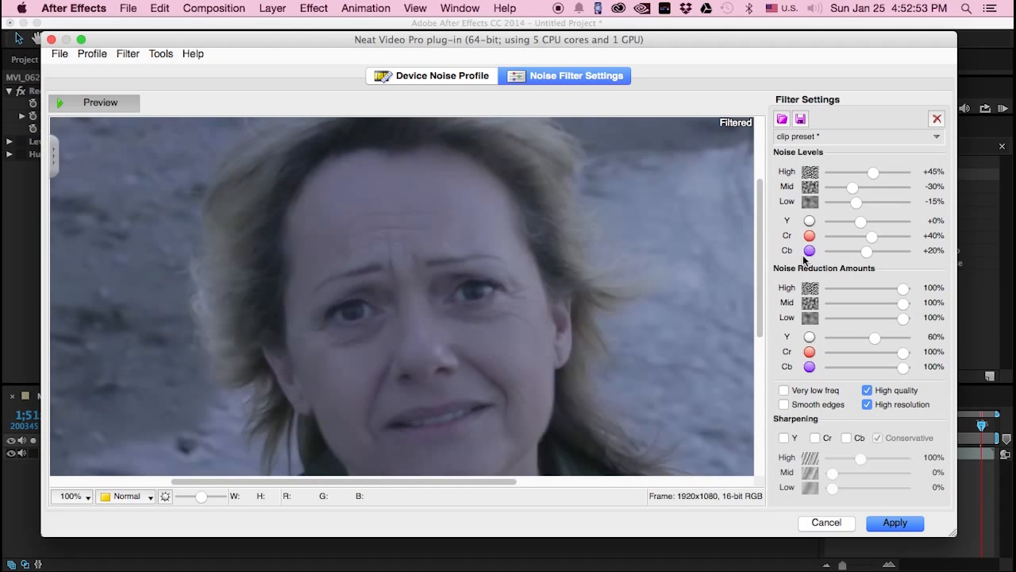
left_click_drag(758, 260, 760, 267)
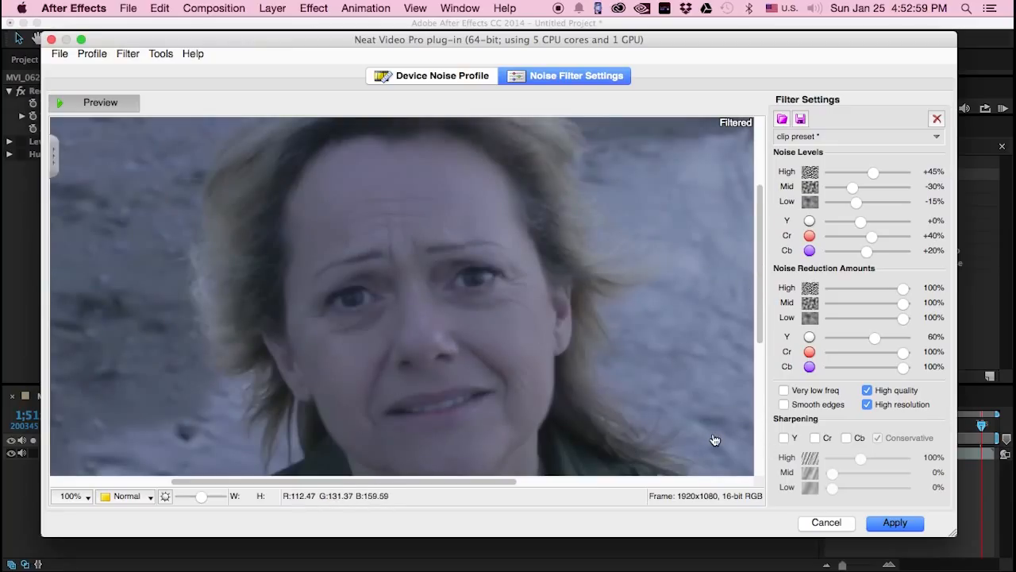
left_click(784, 438)
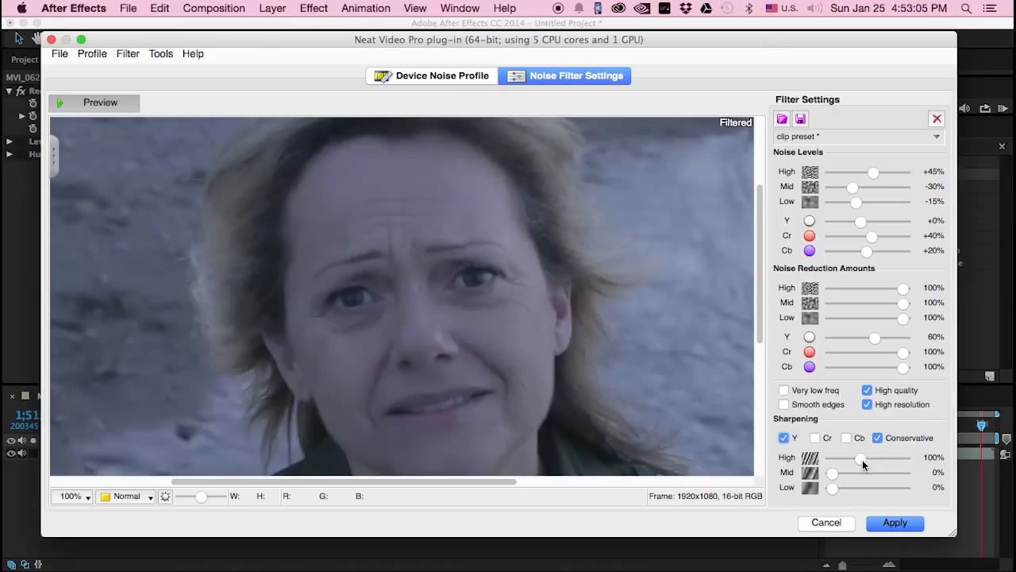
left_click_drag(862, 460, 842, 463)
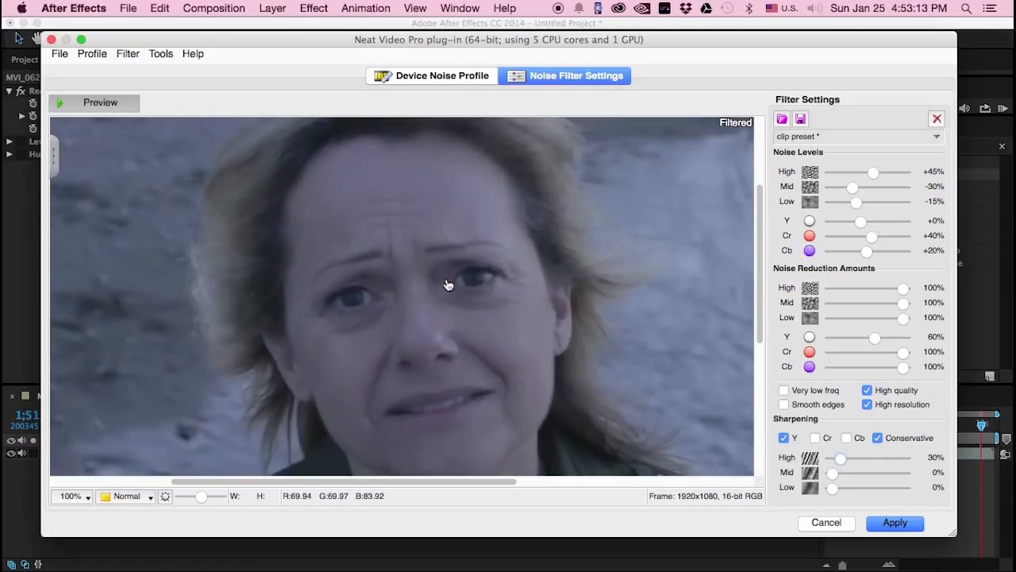
- Test non-conservative sharpening with the High sharpening amount raised to 250%
left_click(878, 437)
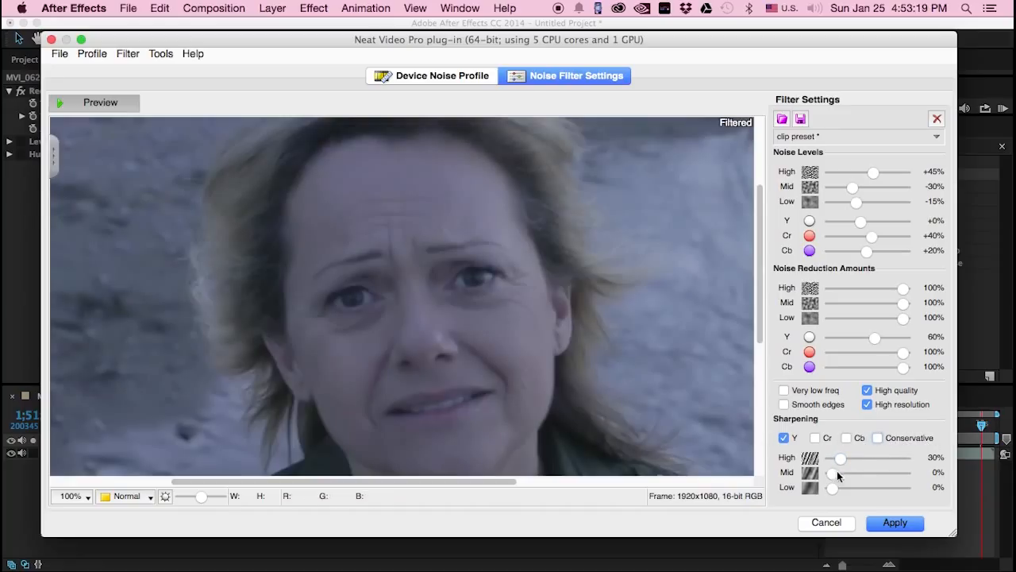
left_click_drag(842, 458, 922, 458)
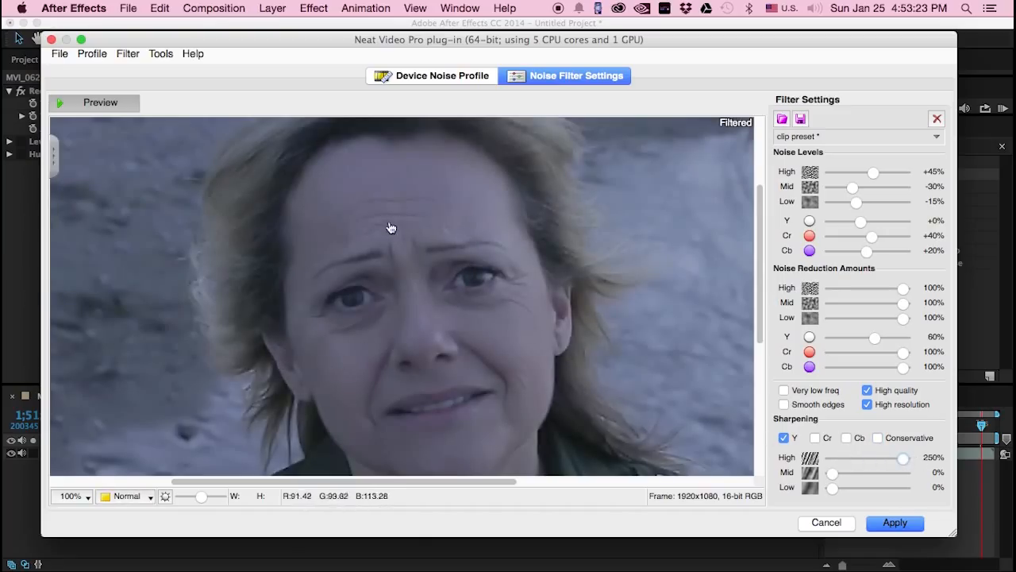
left_click(878, 438)
- Lower the High noise level to -30% and set the High sharpening amount to 50%
left_click_drag(873, 174, 840, 176)
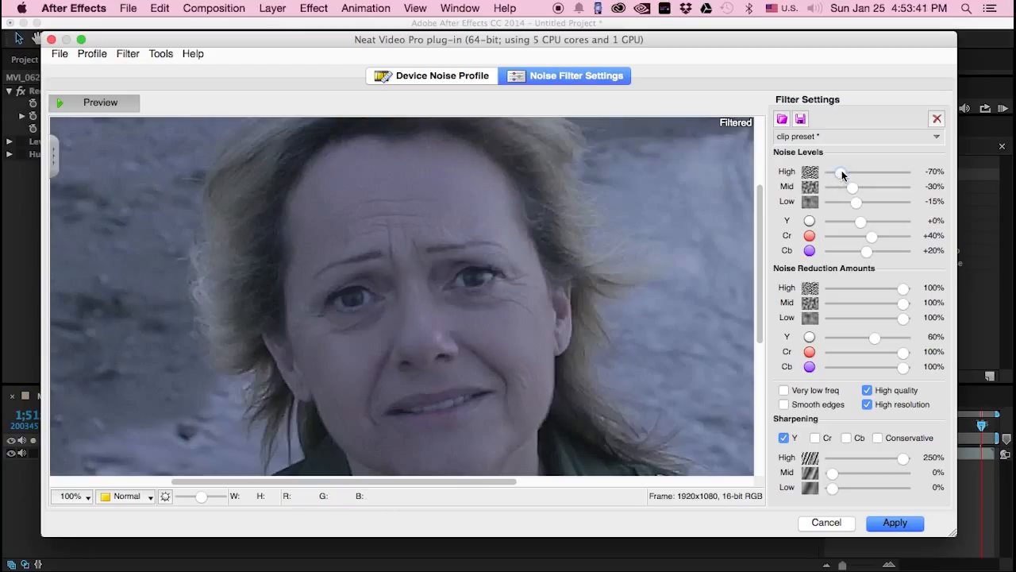
left_click_drag(843, 172, 852, 173)
left_click_drag(882, 459, 848, 459)
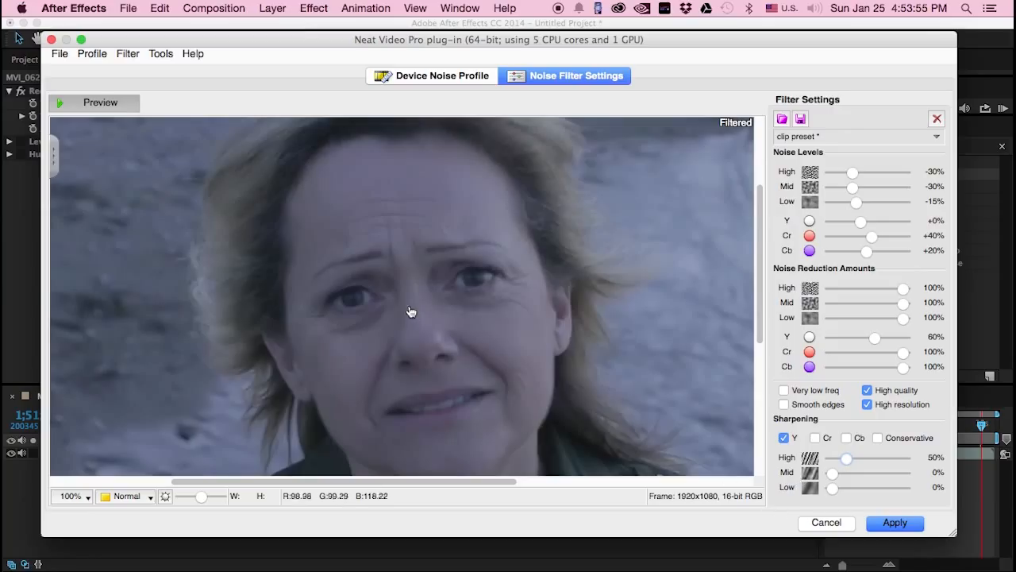
- Set sharpening to High 50%, Mid 20% and Low 10% with Conservative on, and apply the filter settings to the clip
left_click_drag(852, 453, 943, 475)
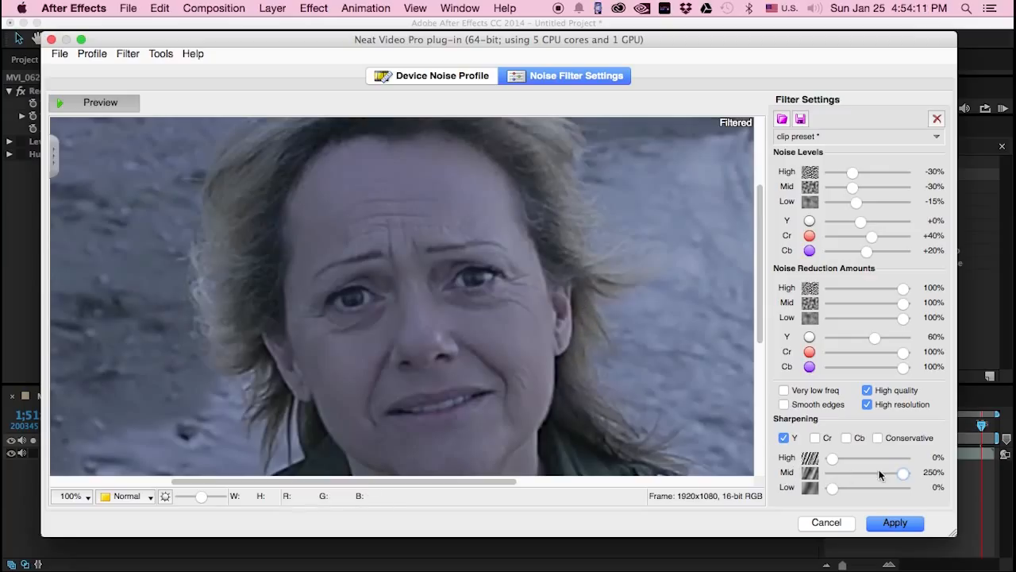
left_click_drag(907, 473, 840, 463)
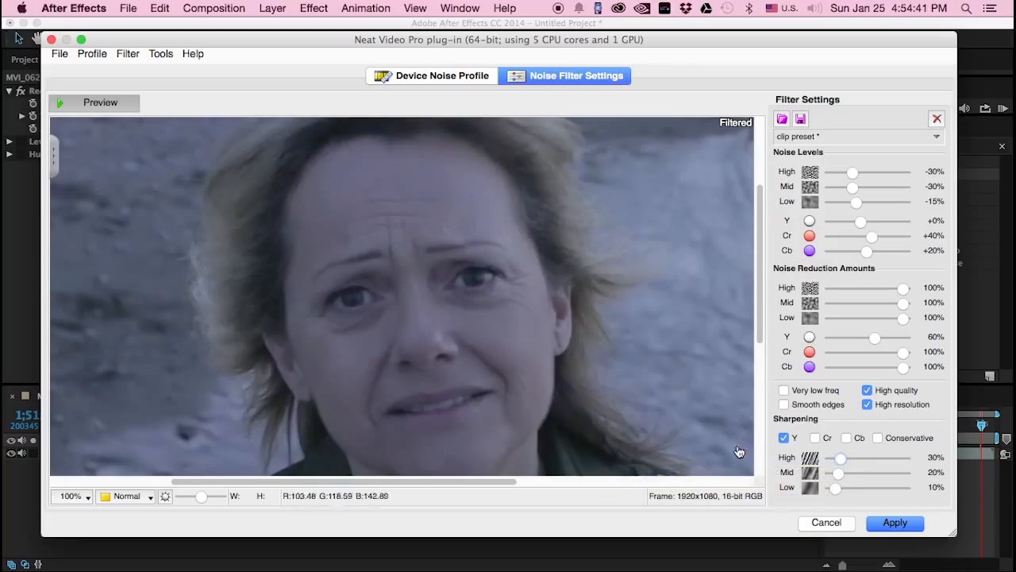
left_click_drag(841, 458, 848, 456)
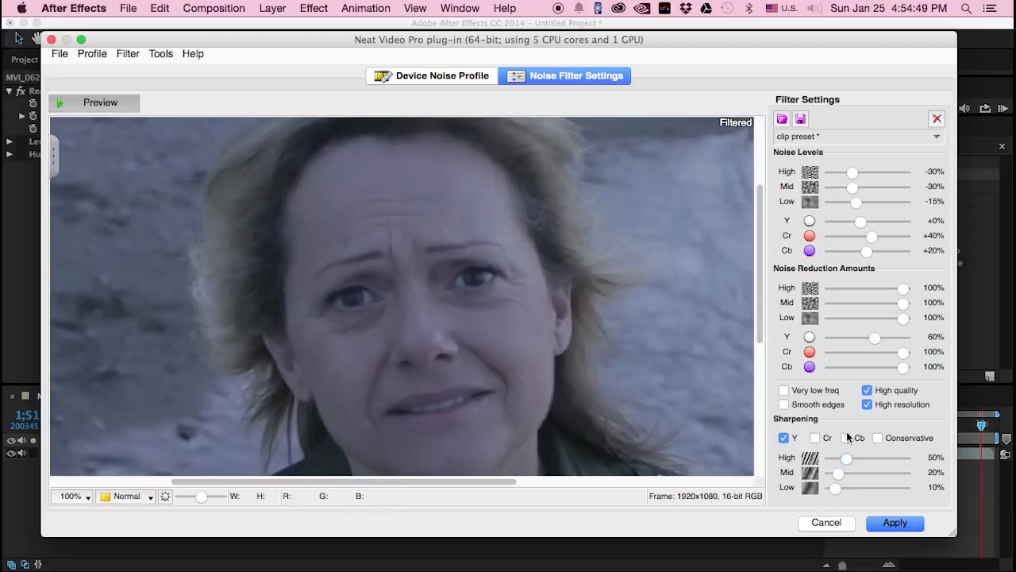
left_click(878, 437)
left_click(895, 524)
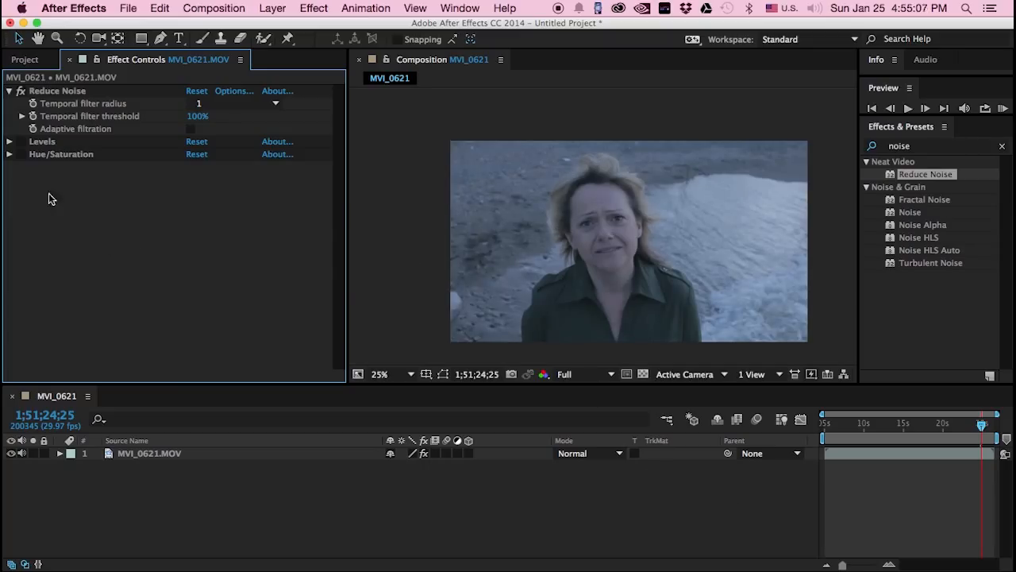
- Re-enable the Levels and Hue/Saturation effects and inspect the woman's green jacket at 50% zoom
left_click(20, 141)
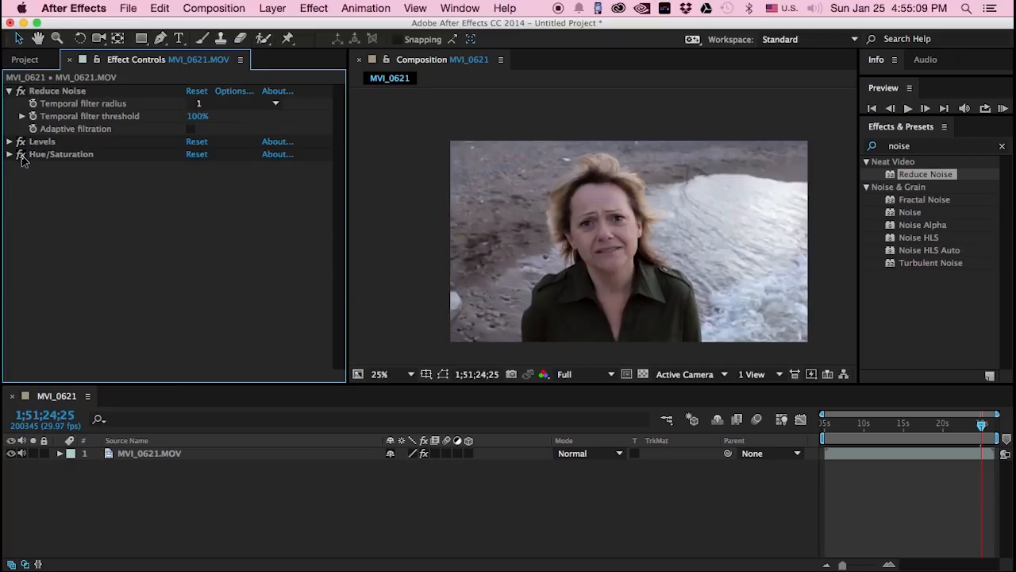
left_click(21, 154)
scroll(481, 300, "up", 1)
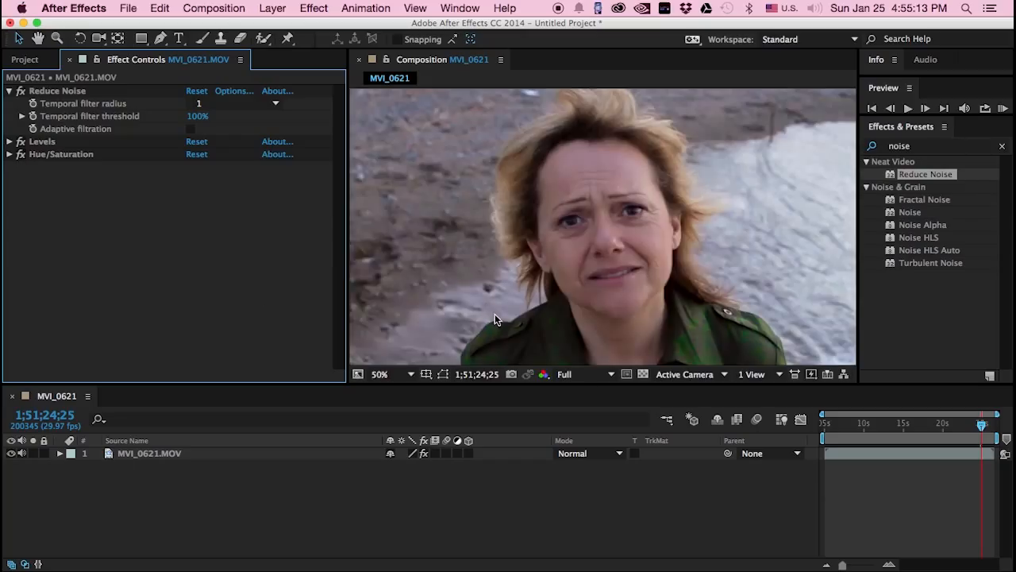
key("h")
left_click_drag(495, 313, 458, 213)
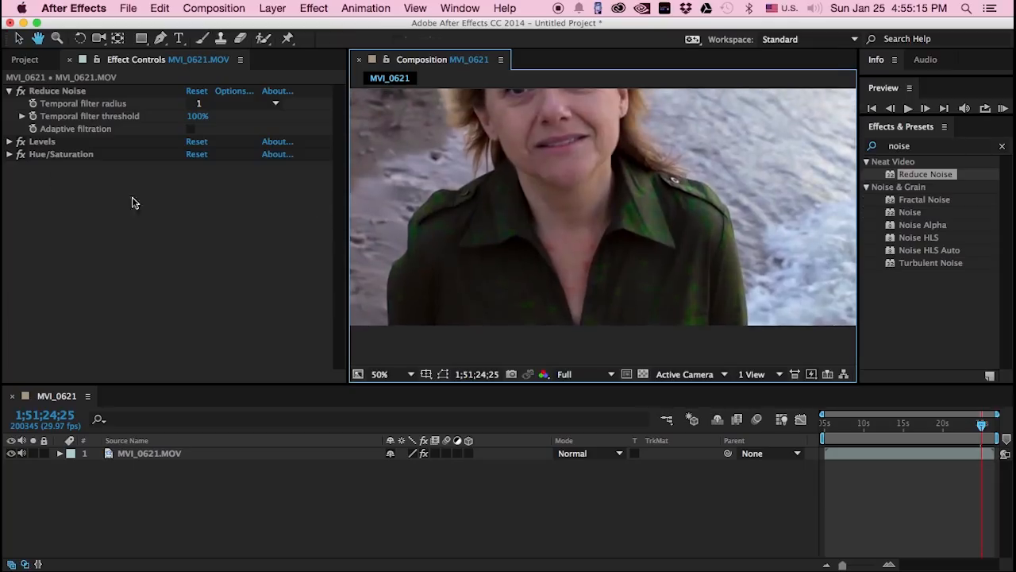
- Review the Hue/Saturation effect's settings and the Reduce Noise profile, and apply the profile unchanged
key("v")
left_click(50, 154)
left_click(10, 154)
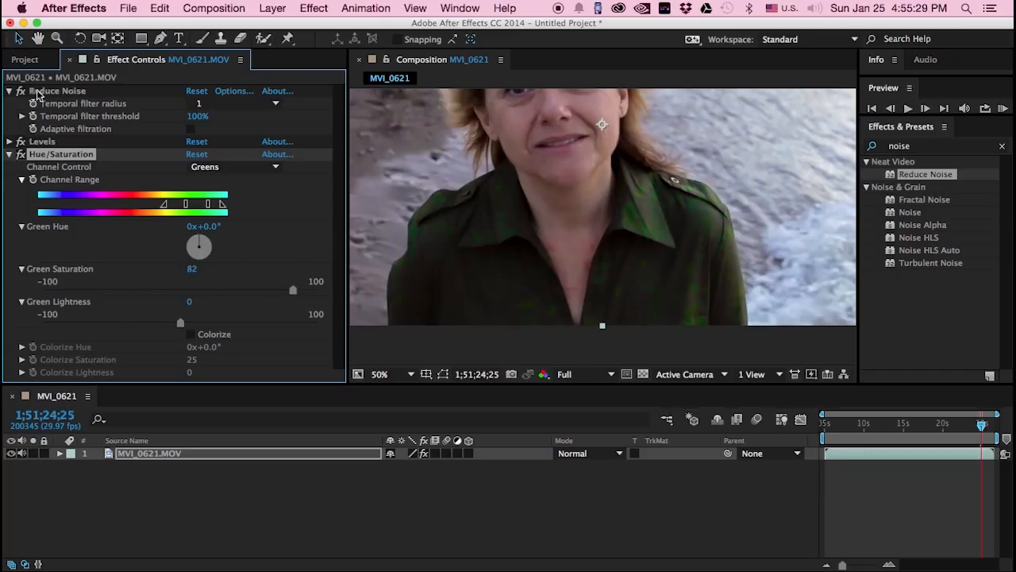
left_click(224, 92)
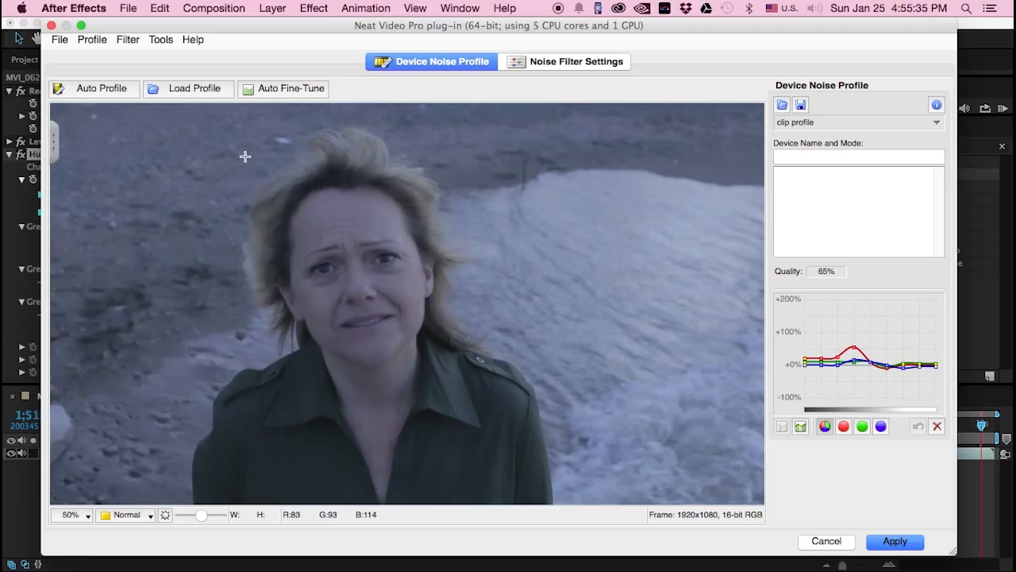
left_click(896, 541)
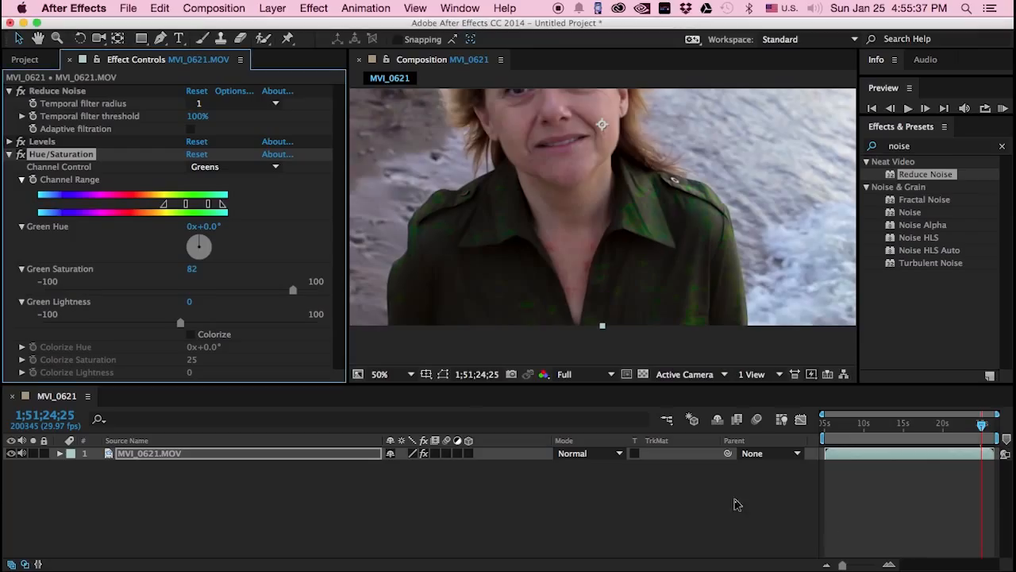
- Cycle the project's color depth through its available options and return it to 16 bpc
left_click(27, 61)
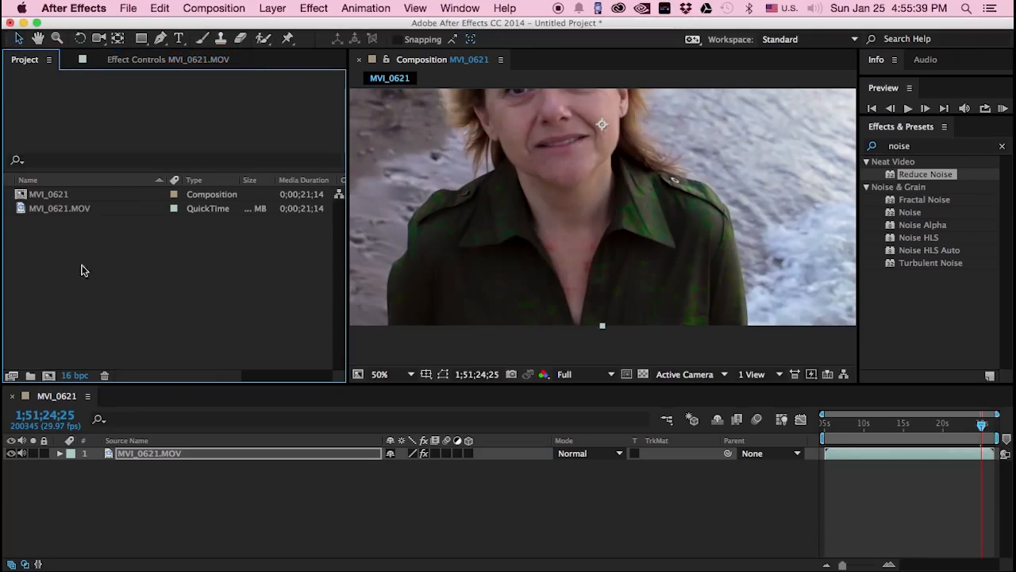
left_click(69, 376, "alt")
left_click(70, 376, "alt")
left_click(65, 376, "alt")
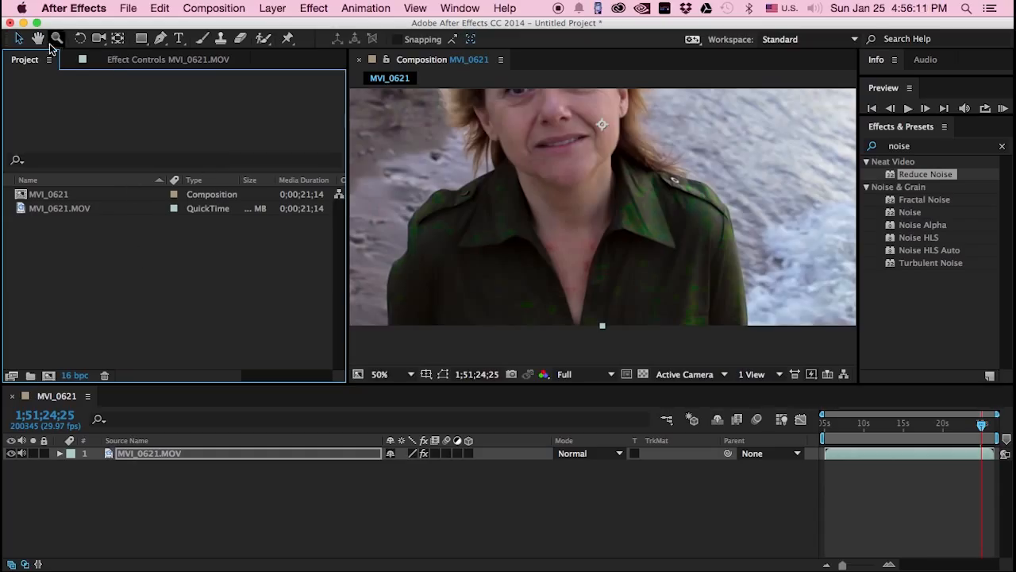
- Check the clip's device noise profile in the Reduce Noise options and apply it unchanged
left_click(111, 60)
left_click(230, 90)
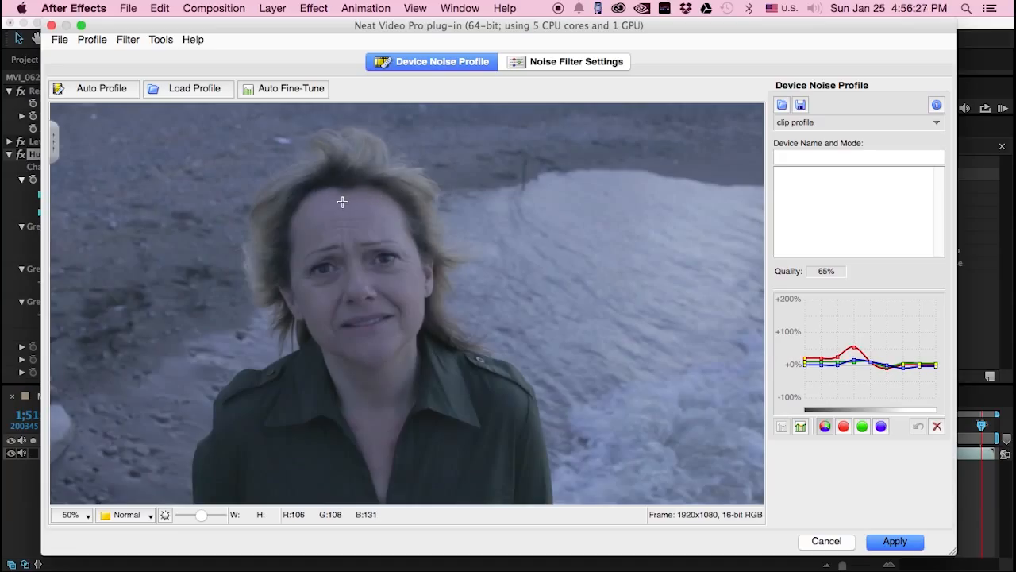
left_click(889, 545)
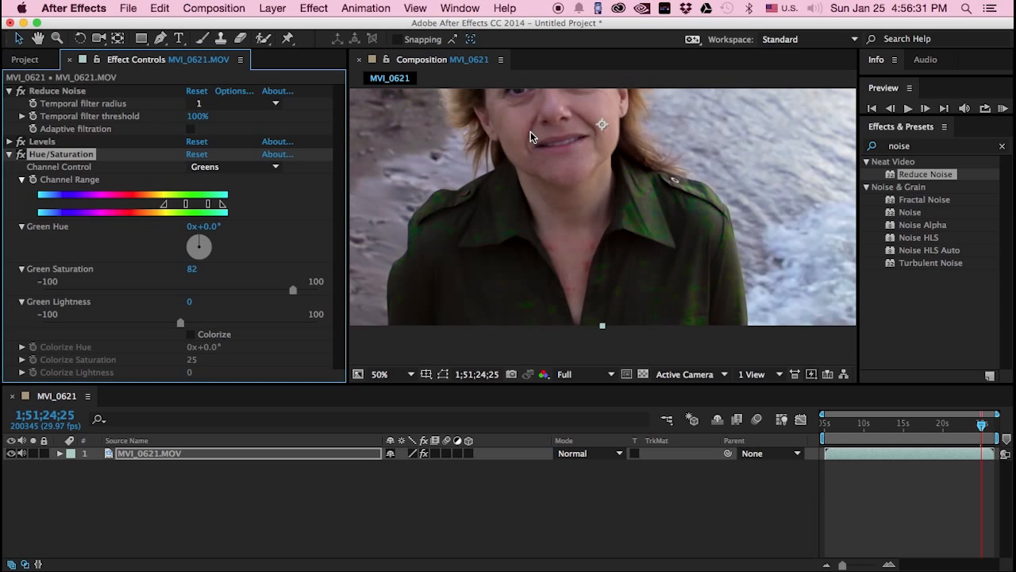
- Disable the Hue/Saturation and Levels effects on the clip and collapse the Hue/Saturation settings
key("h")
left_click_drag(509, 141, 499, 216)
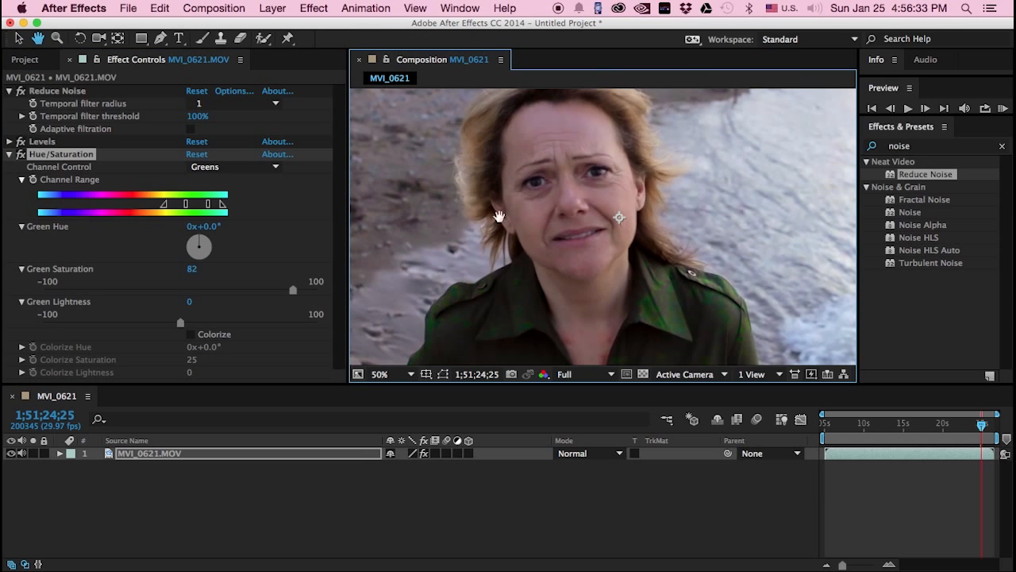
key("v")
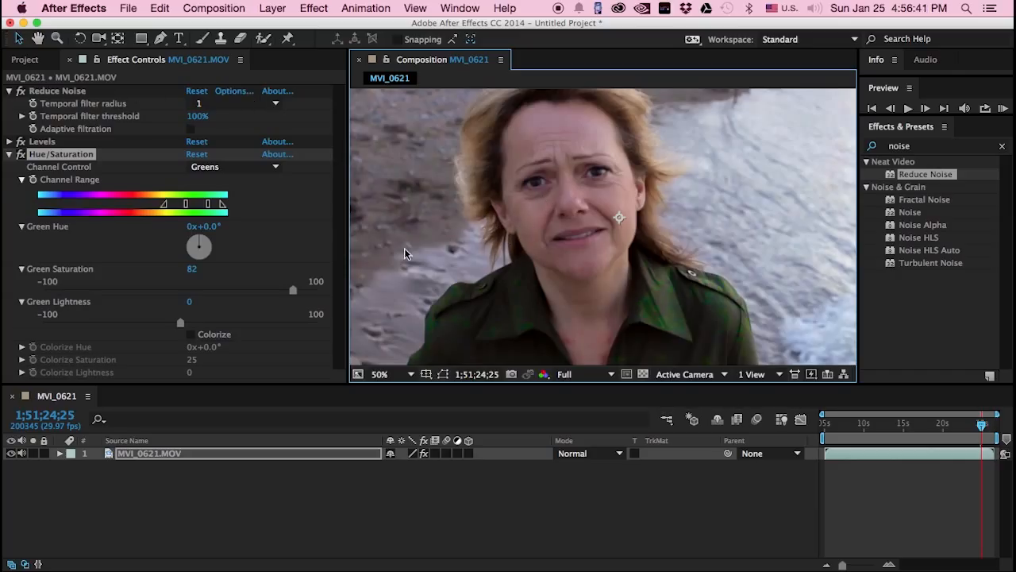
left_click(21, 154)
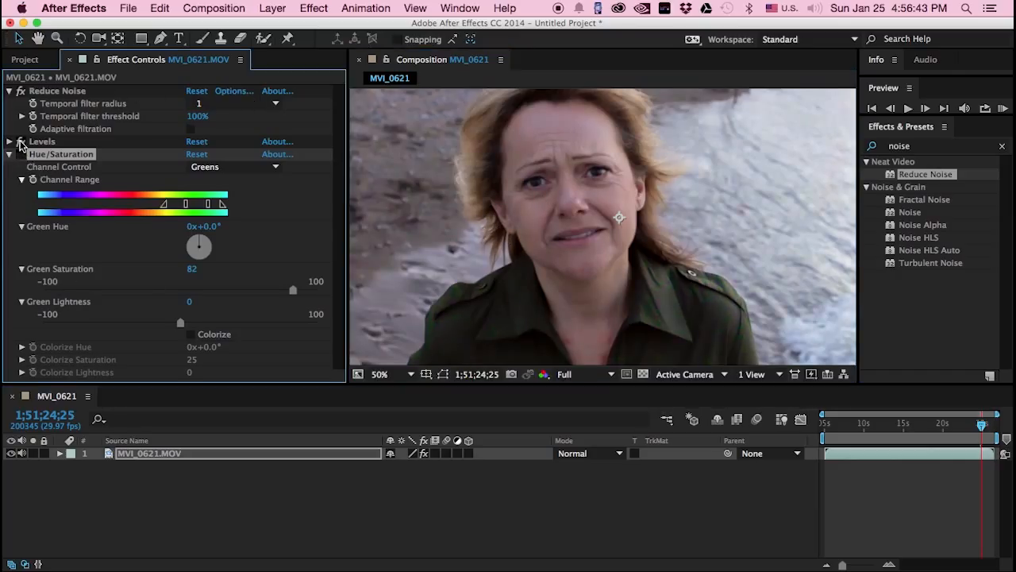
left_click(21, 142)
left_click(8, 154)
left_click(315, 314)
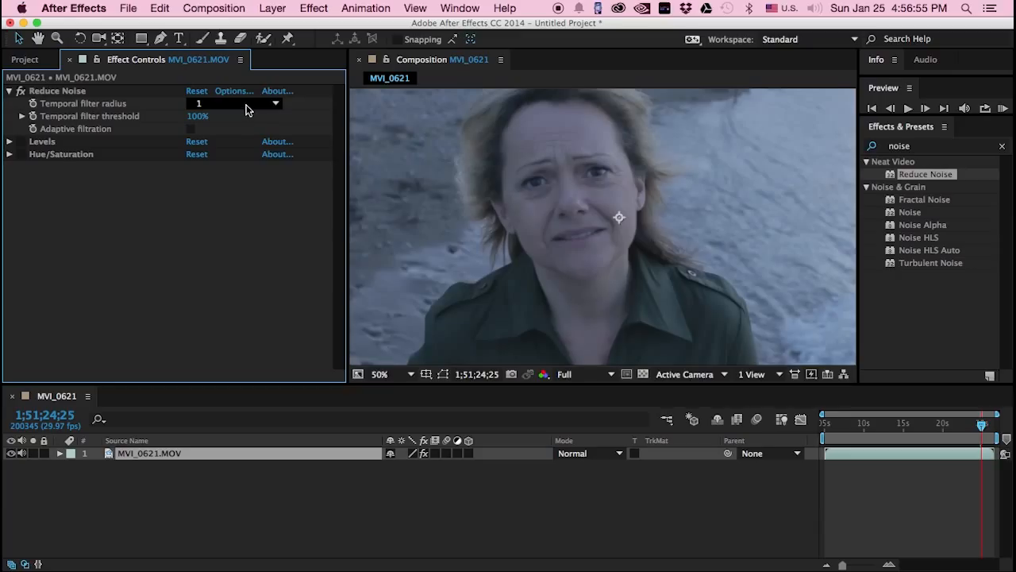
- Step back and forth through the frames around 1;51;24;23 to compare the noise on the woman's face between neighboring frames
left_click_drag(438, 177, 463, 209)
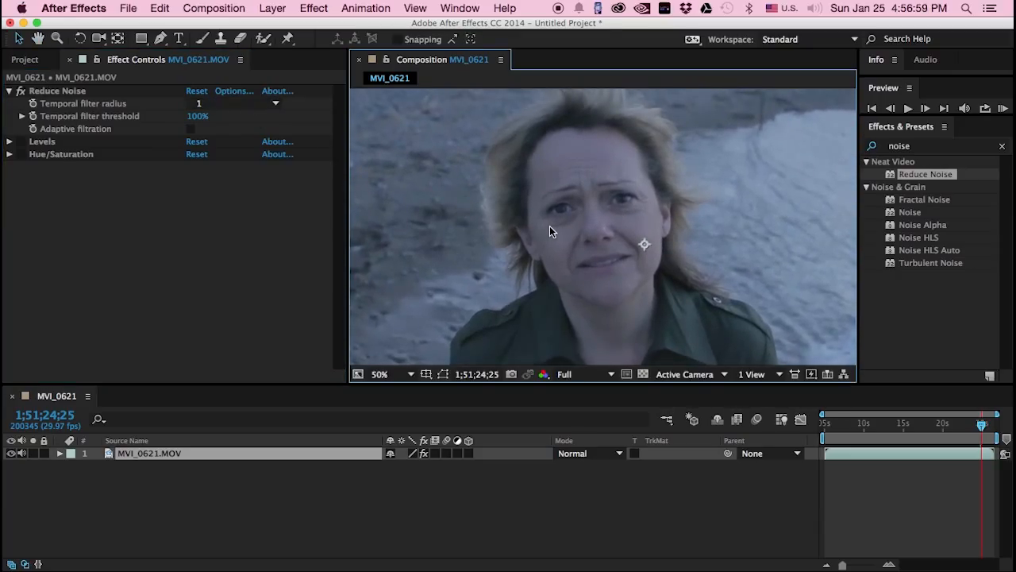
key("Page_Up")
key("Page_Up")
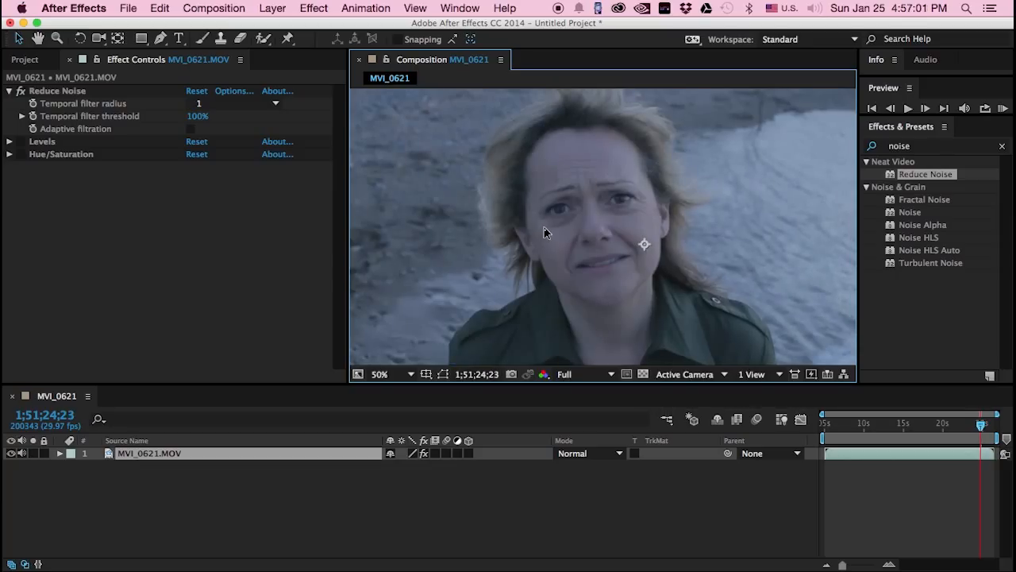
key("Page_Up")
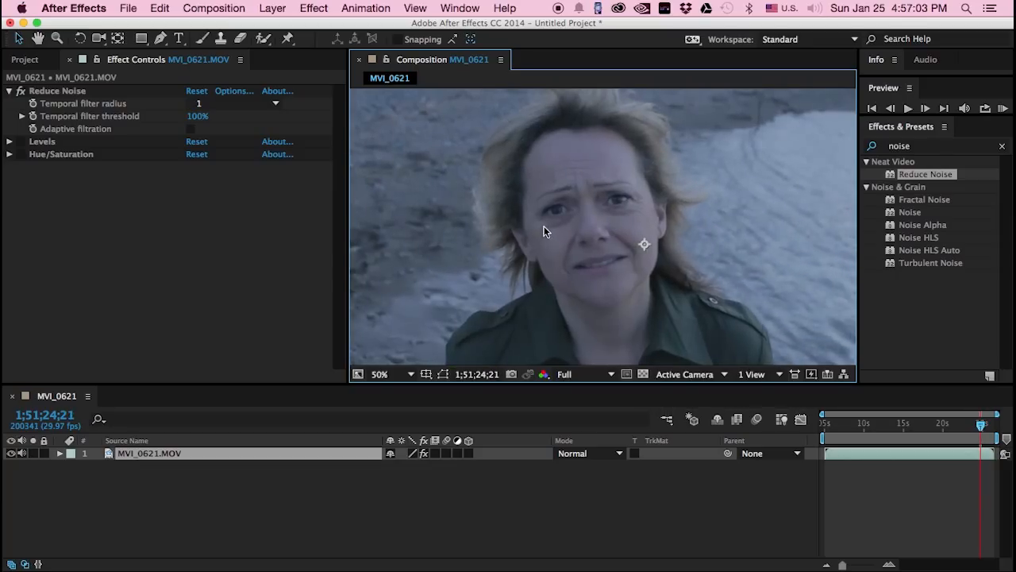
key("Page_Down")
key("Page_Down")
key("Page_Down")
key("Page_Down")
key("Page_Down")
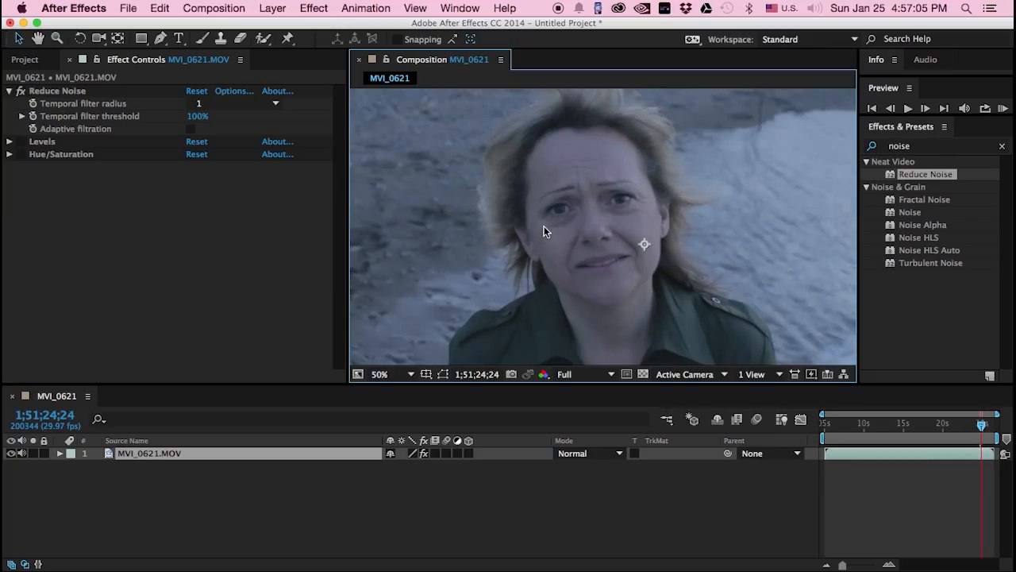
key("Page_Down")
key("Page_Down")
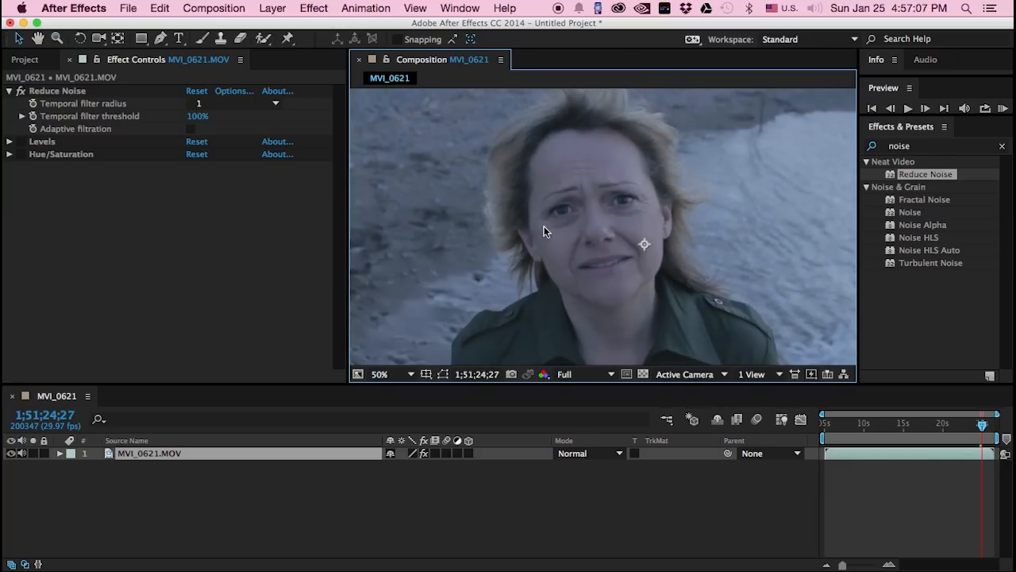
key("Page_Up")
key("Page_Up")
key("Page_Up")
key("Page_Up")
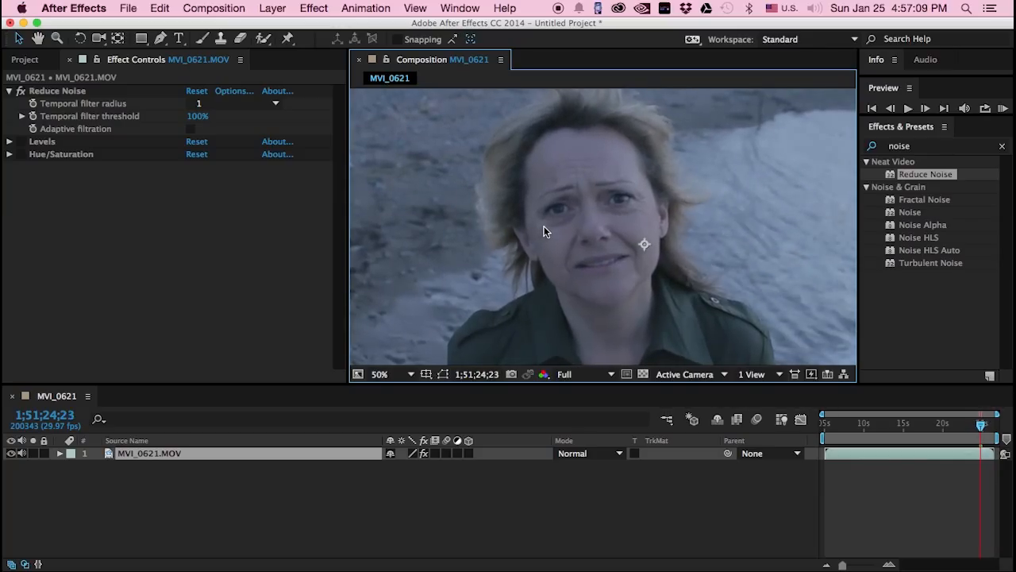
key("Page_Down")
key("Page_Down")
key("Page_Down")
key("Page_Up")
key("Page_Up")
key("Page_Up")
key("Page_Up")
- Set Reduce Noise's temporal filter radius to 5 and enable adaptive filtration
left_click(220, 104)
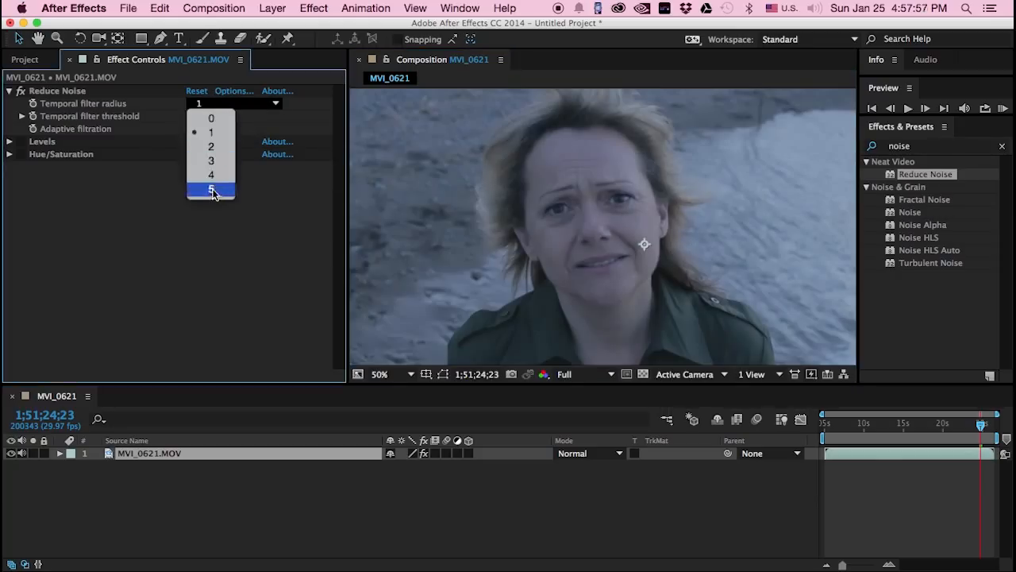
left_click(211, 189)
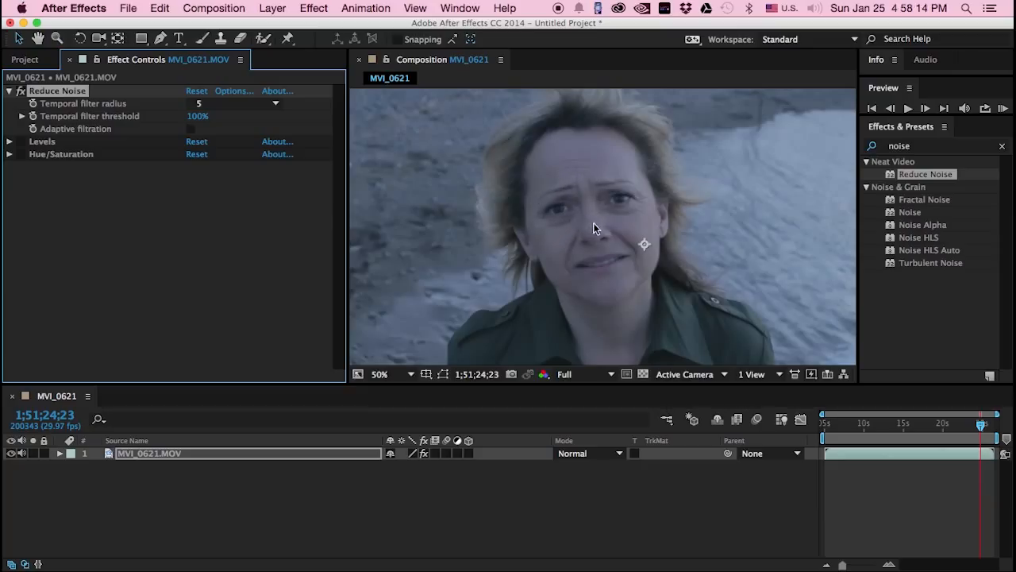
left_click(192, 129)
left_click(155, 266)
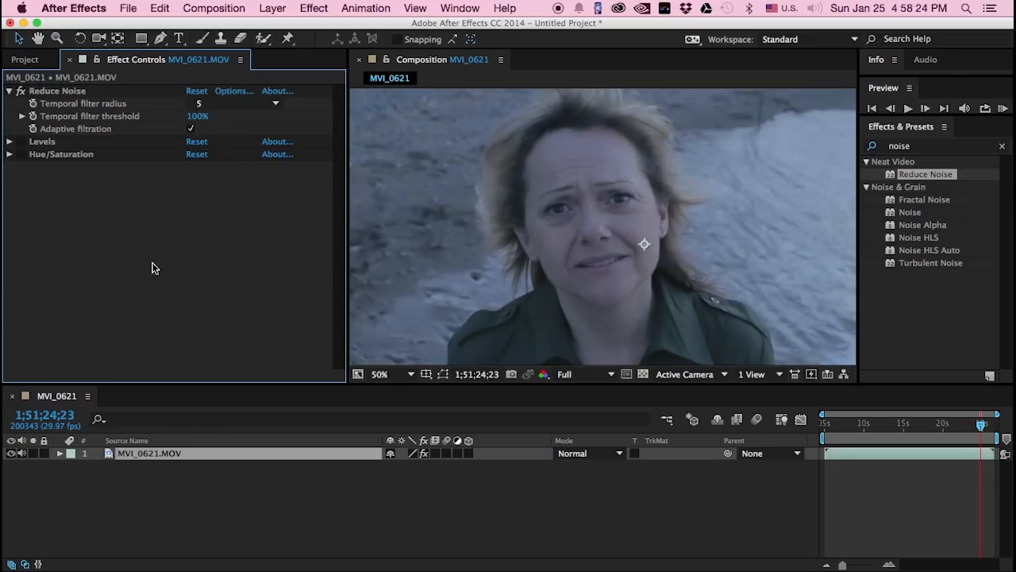
- Review the Neat Video performance preferences for CPU cores and GPU memory, keep them as they are, and apply the noise profile
left_click(229, 92)
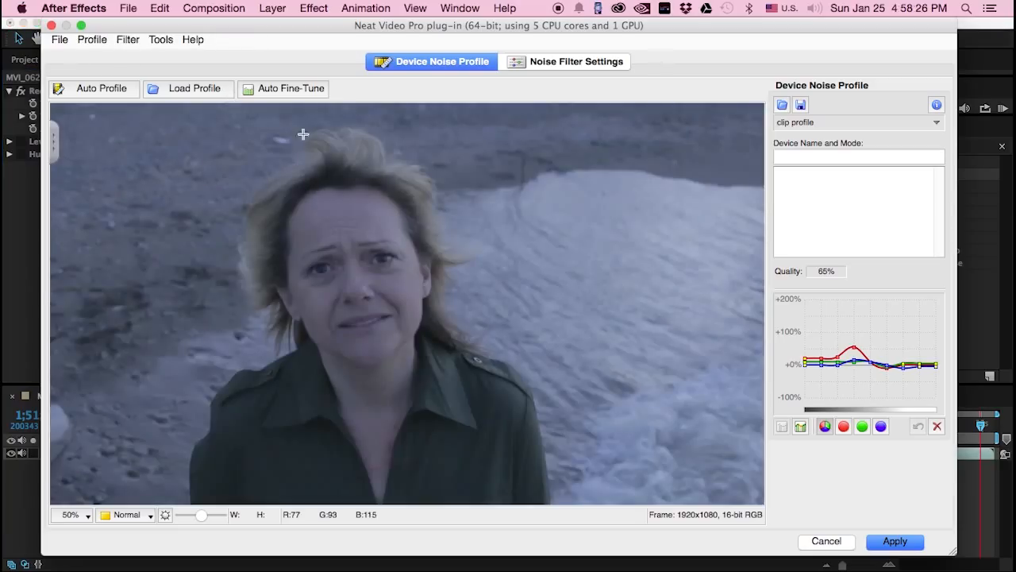
left_click(161, 40)
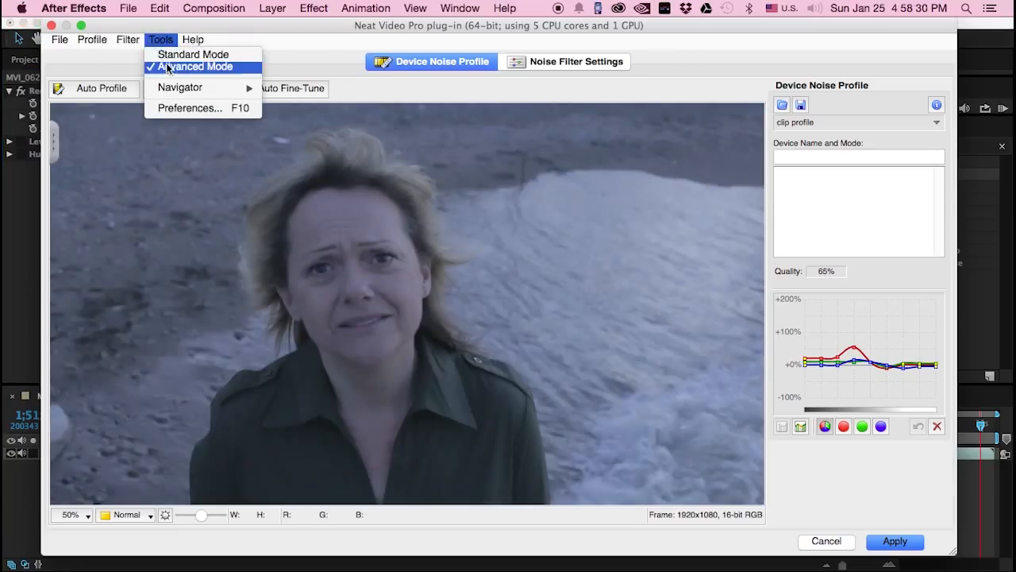
left_click(169, 40)
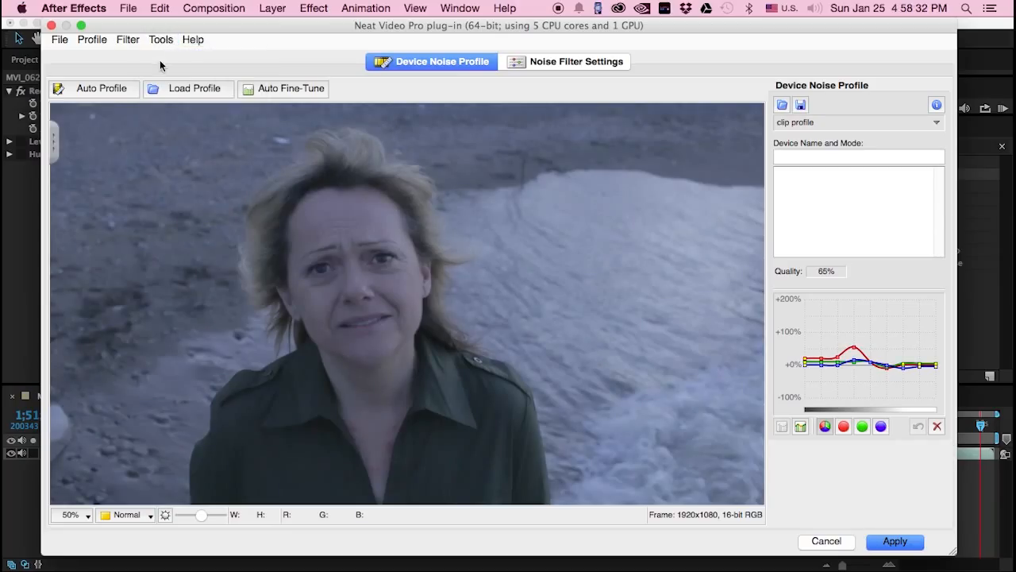
left_click(156, 45)
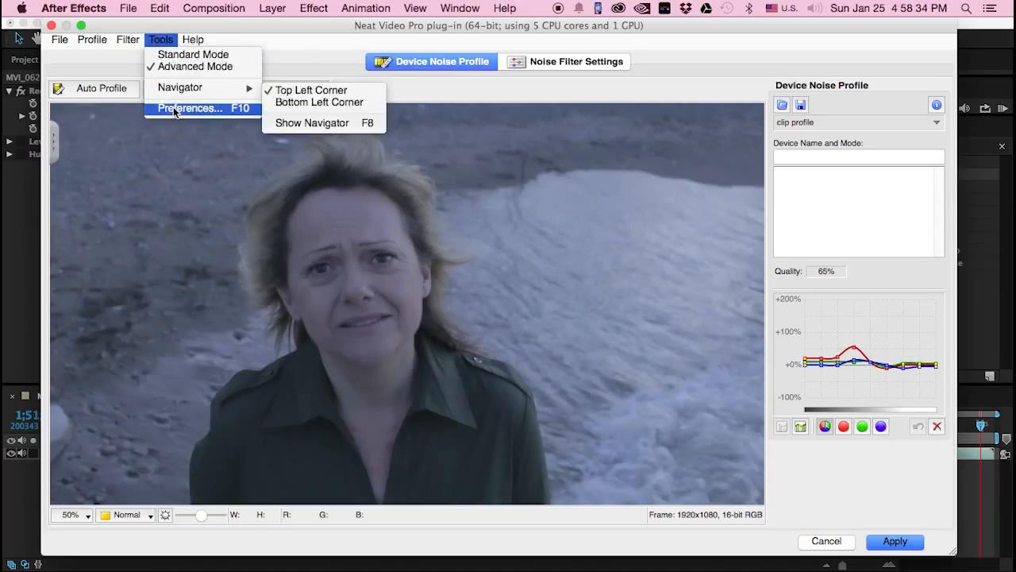
mouse_move(243, 94)
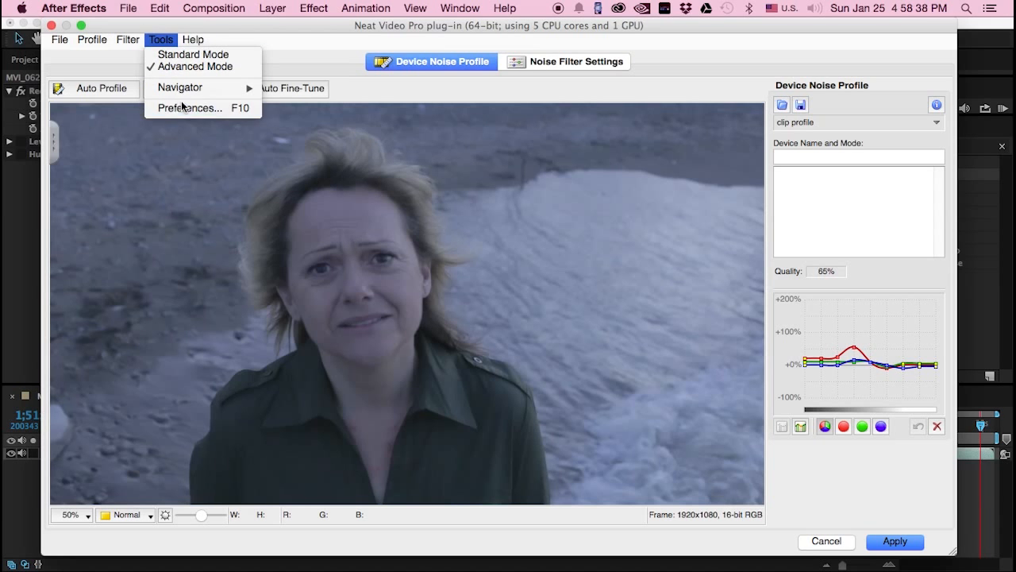
left_click(181, 108)
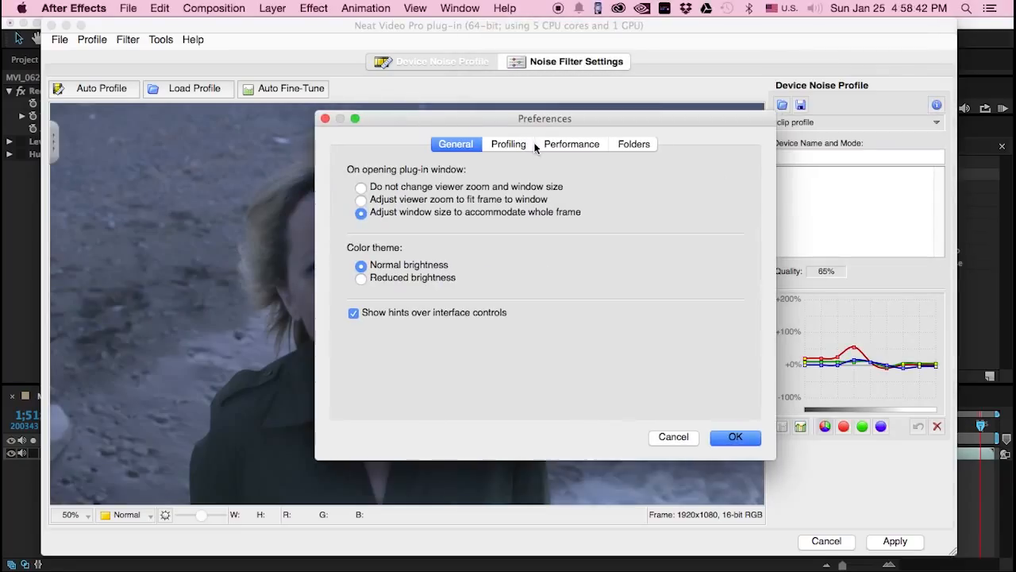
left_click(499, 146)
left_click(561, 149)
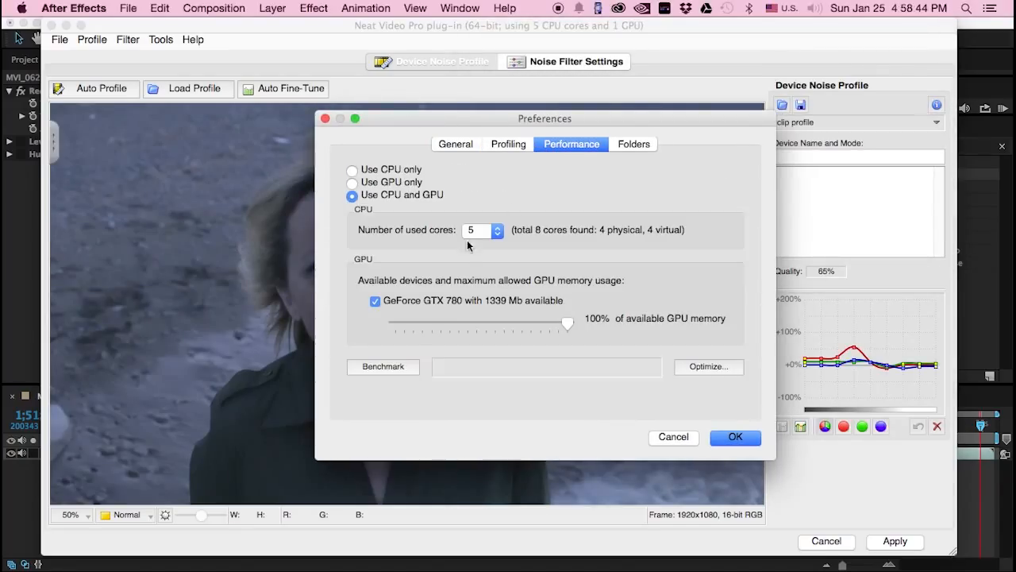
left_click_drag(386, 122, 317, 139)
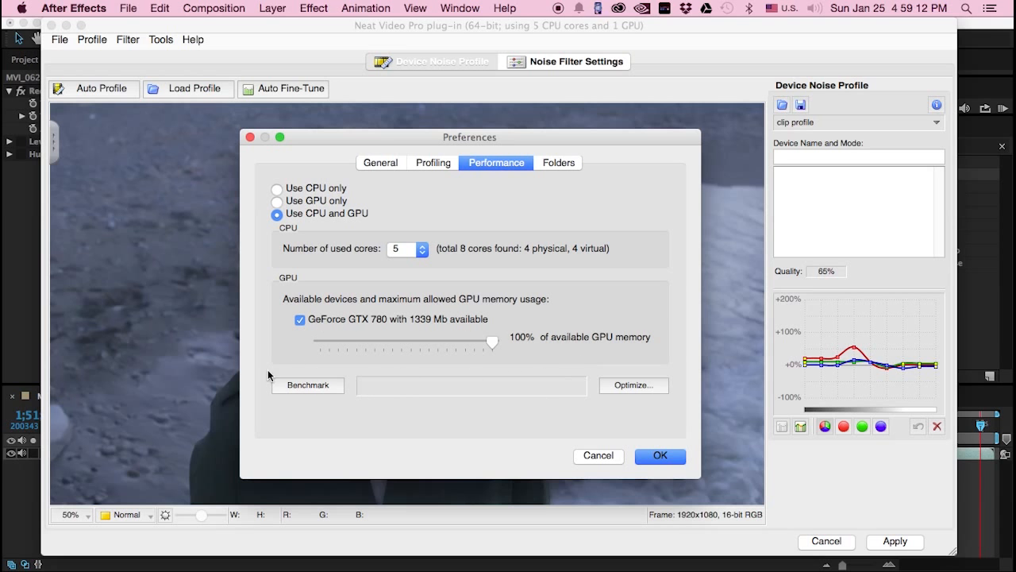
left_click_drag(364, 143, 342, 142)
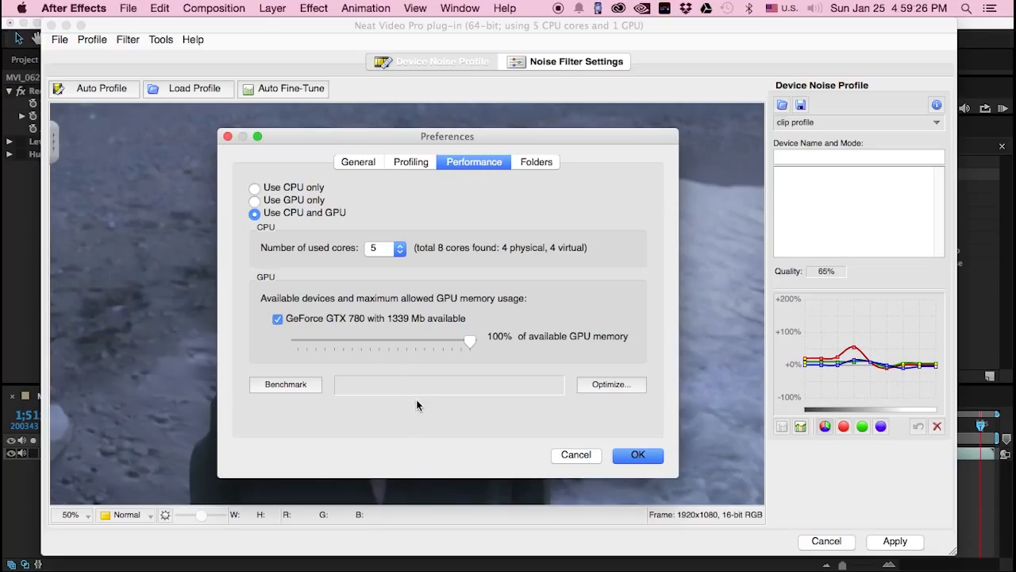
left_click_drag(359, 143, 348, 137)
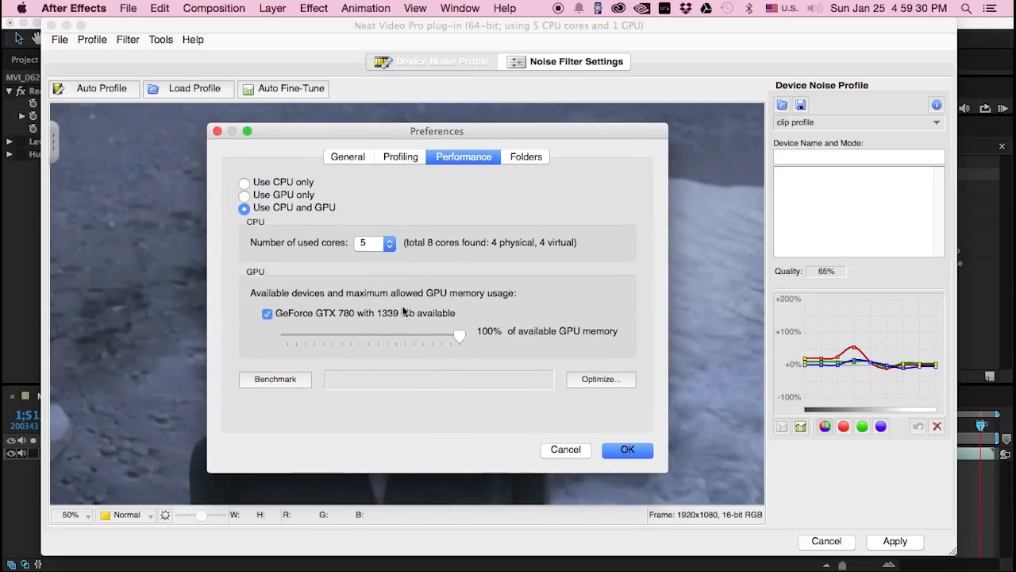
left_click(628, 450)
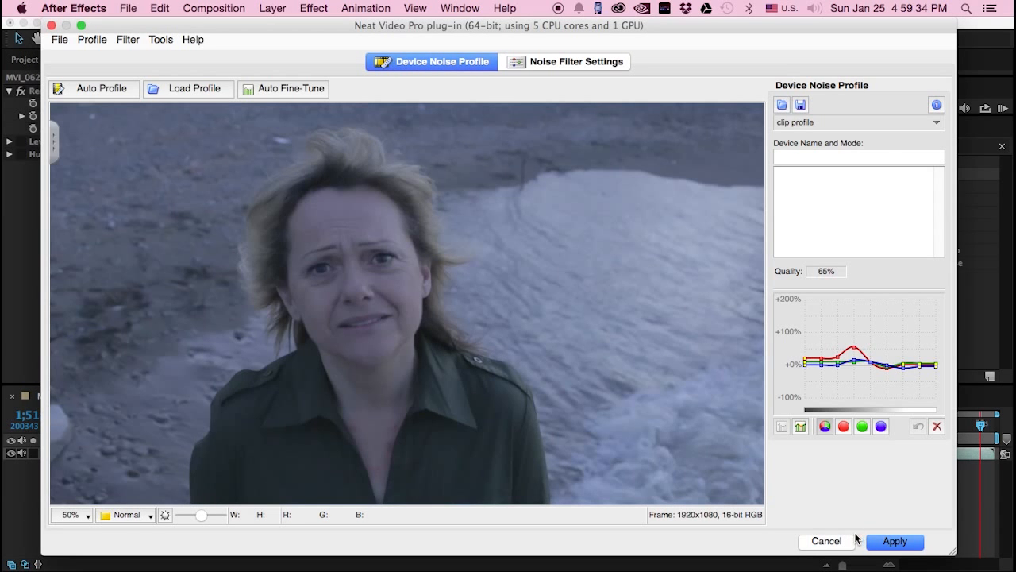
left_click(896, 542)
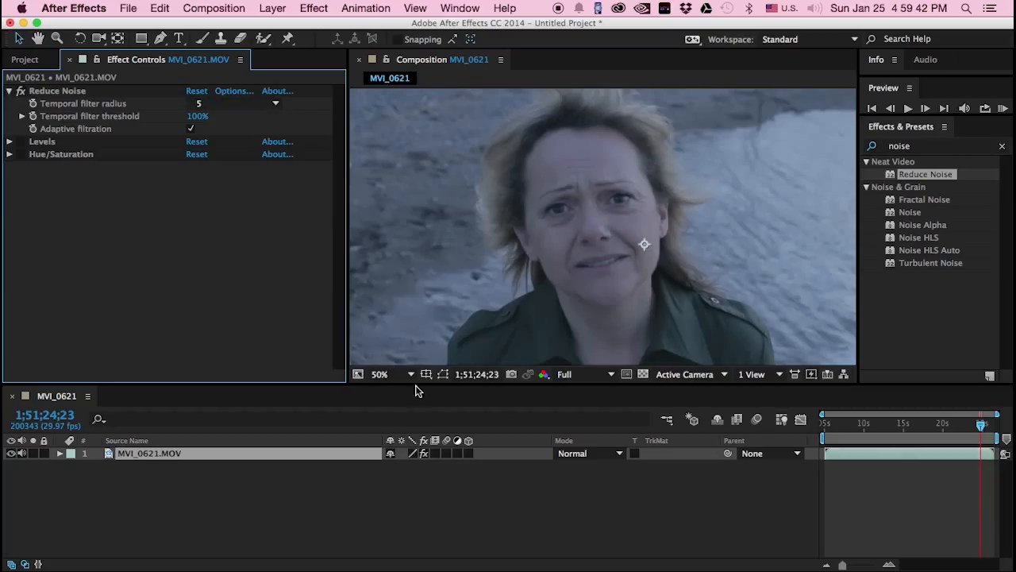
- Re-enable the Levels and Hue/Saturation effects on the clip and expand the Hue/Saturation settings
left_click(379, 380)
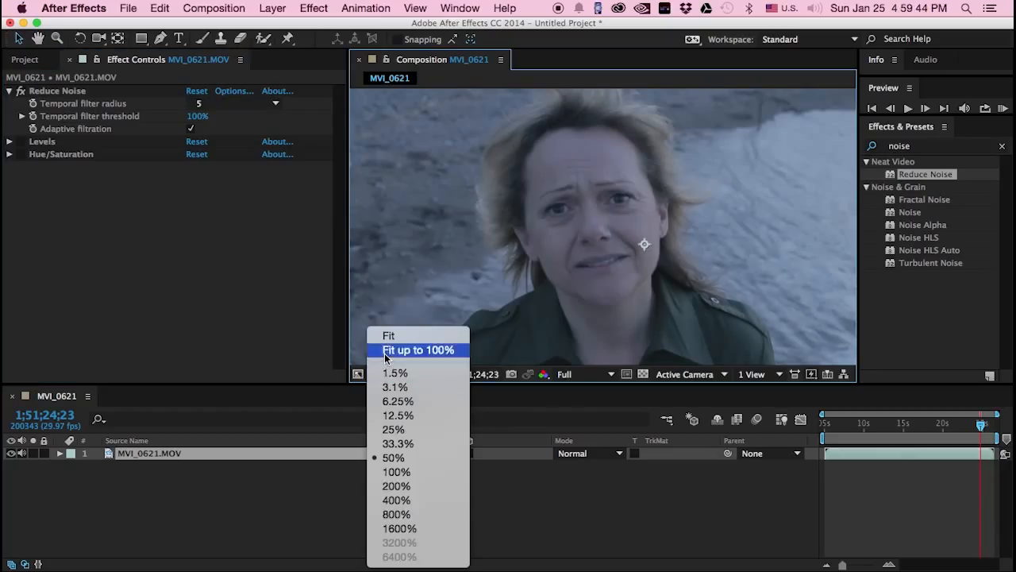
left_click(384, 351)
left_click(361, 243)
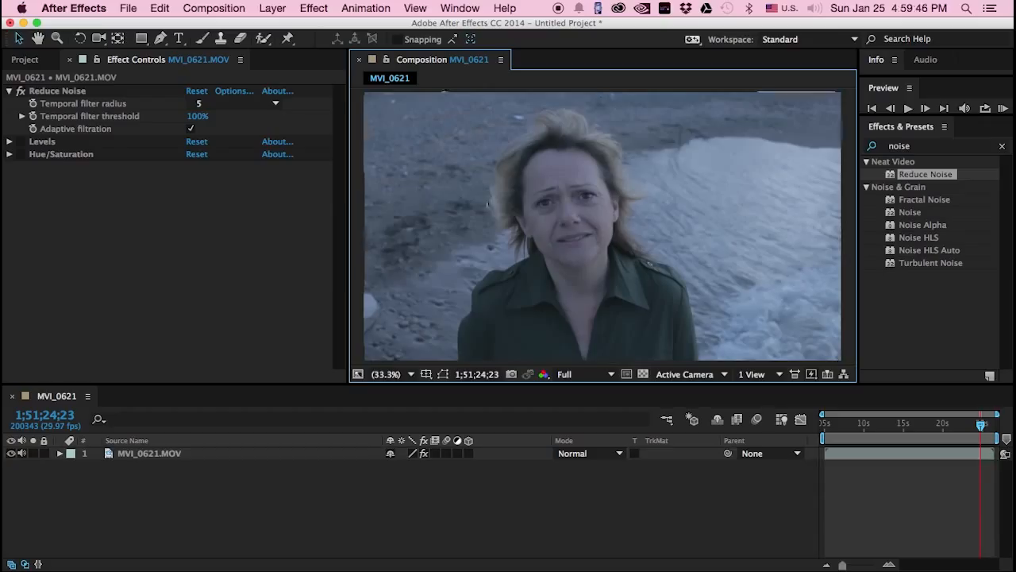
left_click(197, 116)
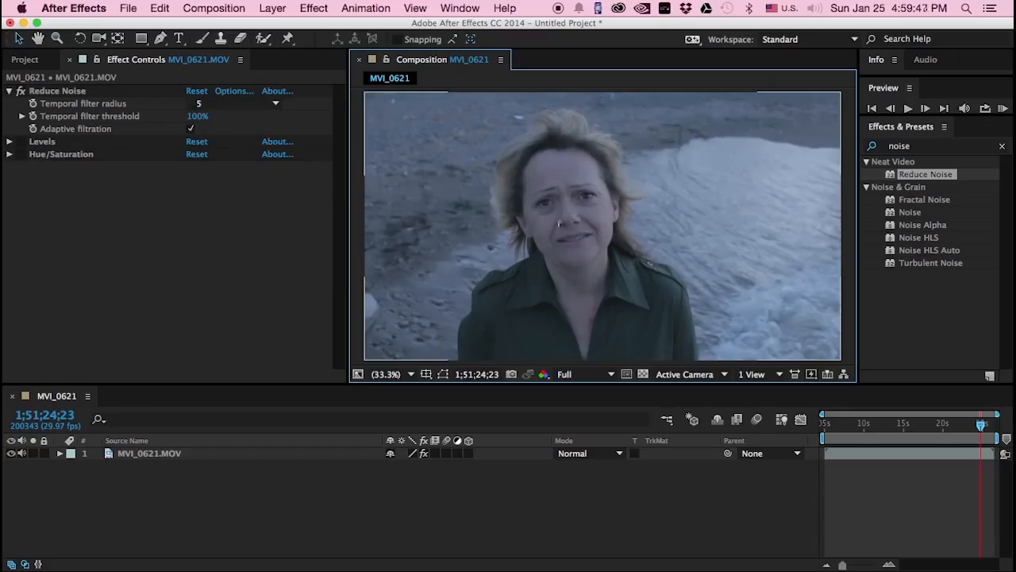
left_click(21, 142)
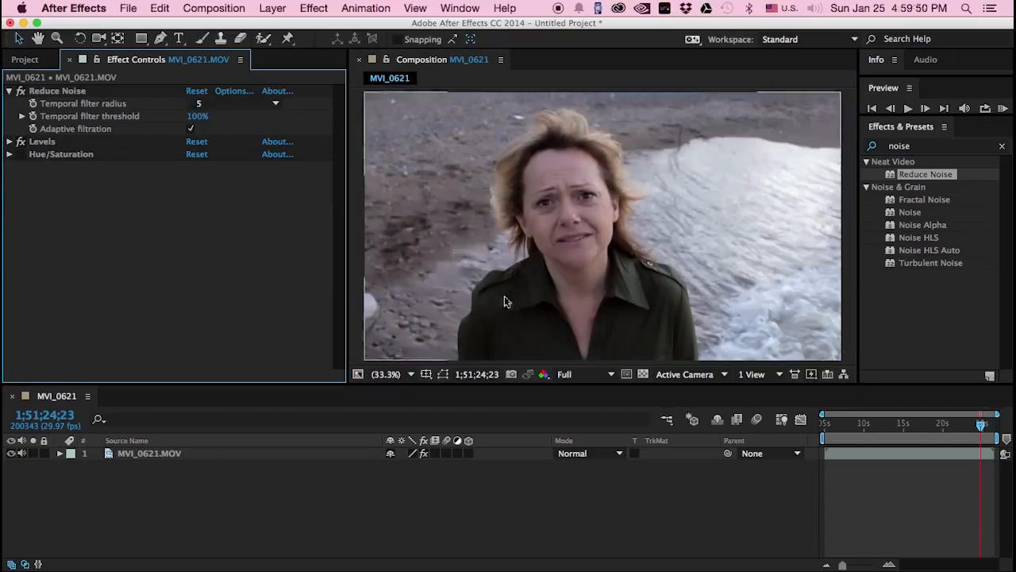
left_click(21, 154)
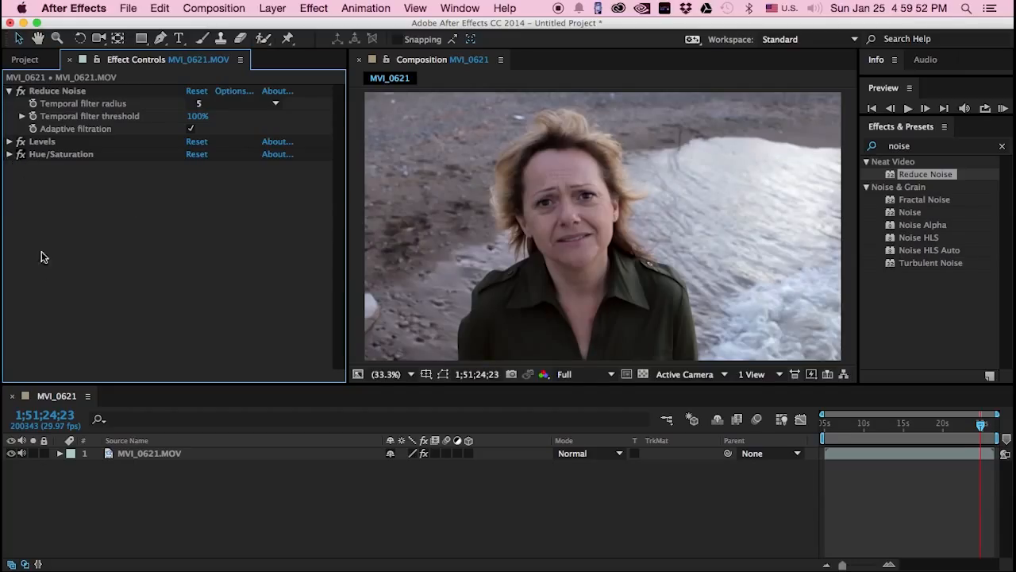
left_click(9, 154)
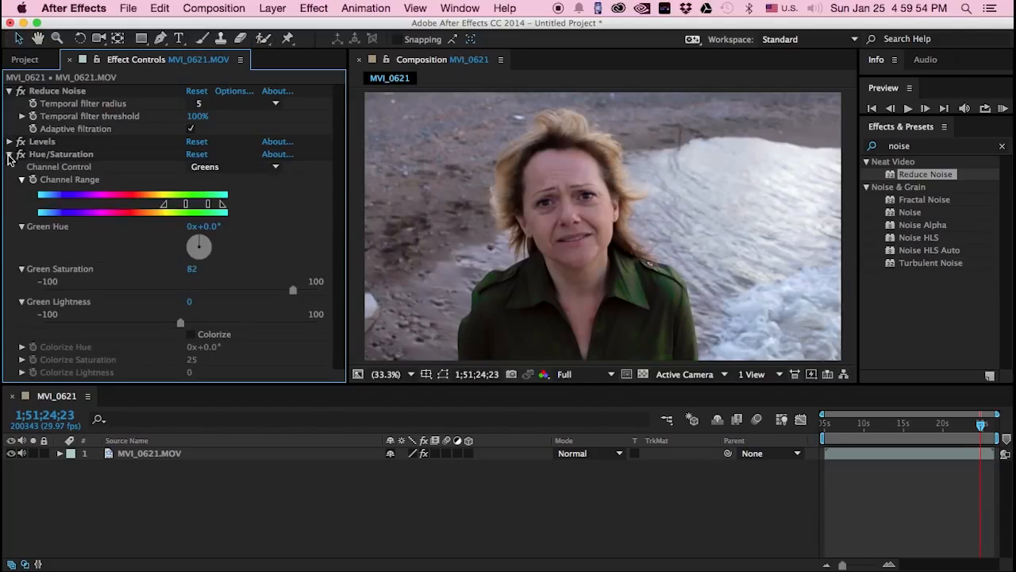
- Set the green saturation in the clip's Hue/Saturation effect to 49 while judging the woman's shirt
left_click_drag(464, 271, 467, 221)
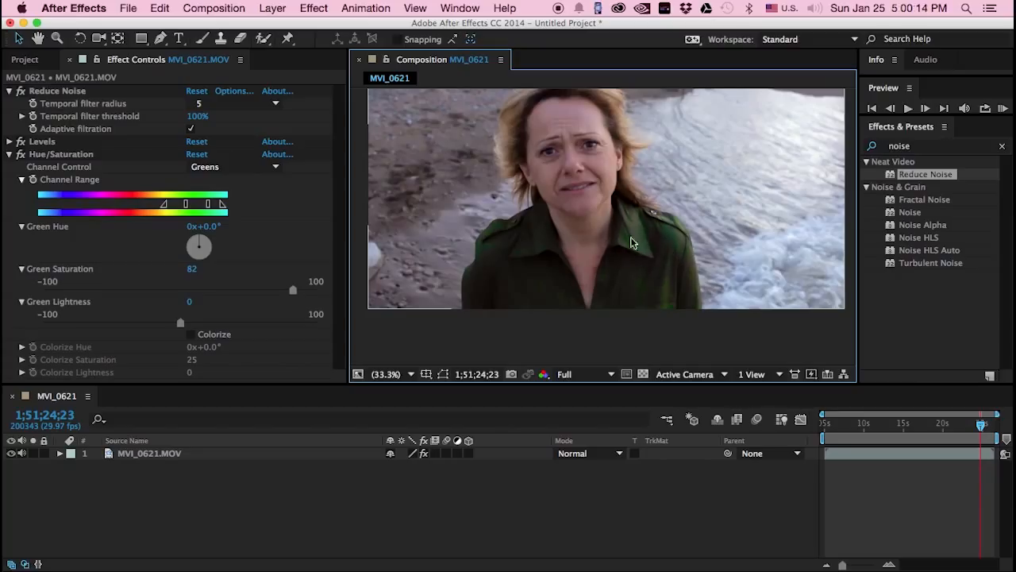
left_click_drag(291, 291, 258, 289)
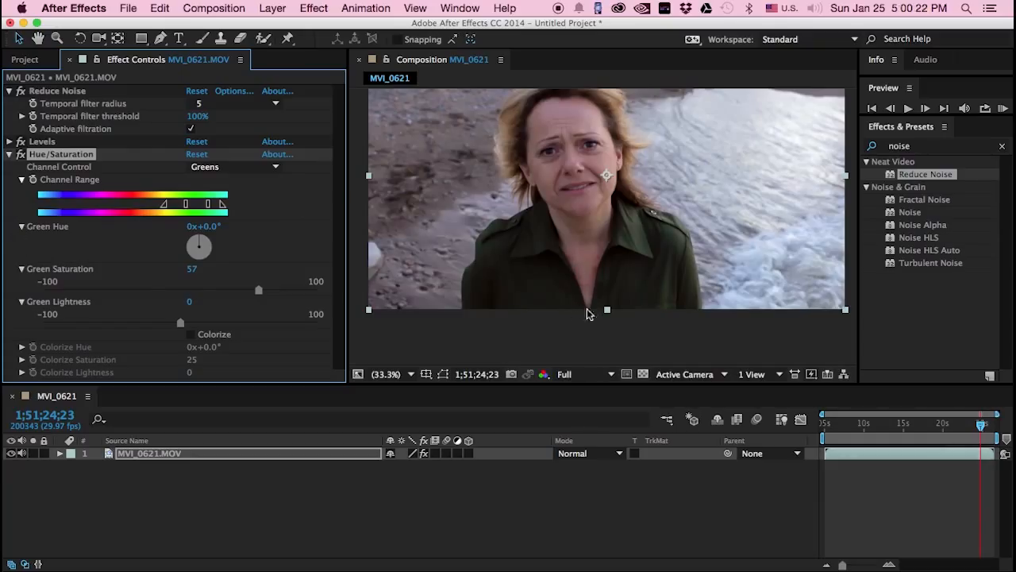
mouse_move(257, 292)
left_mouse_down()
mouse_move(210, 291)
mouse_move(263, 298)
mouse_move(250, 299)
left_mouse_up()
key("h")
left_click_drag(426, 321, 432, 359)
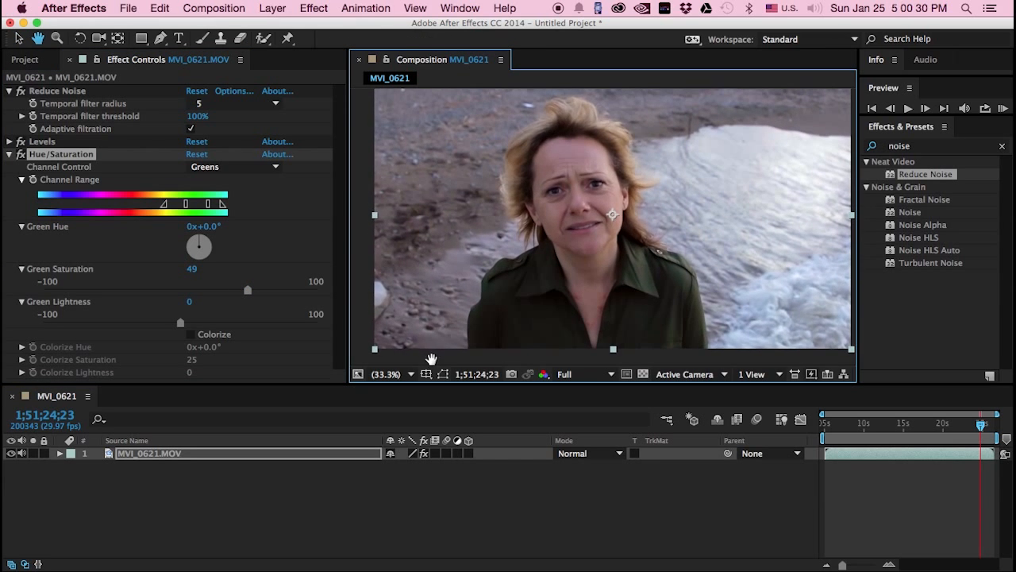
left_click(359, 317)
key("space")
left_click_drag(449, 202, 442, 216)
left_click(365, 501)
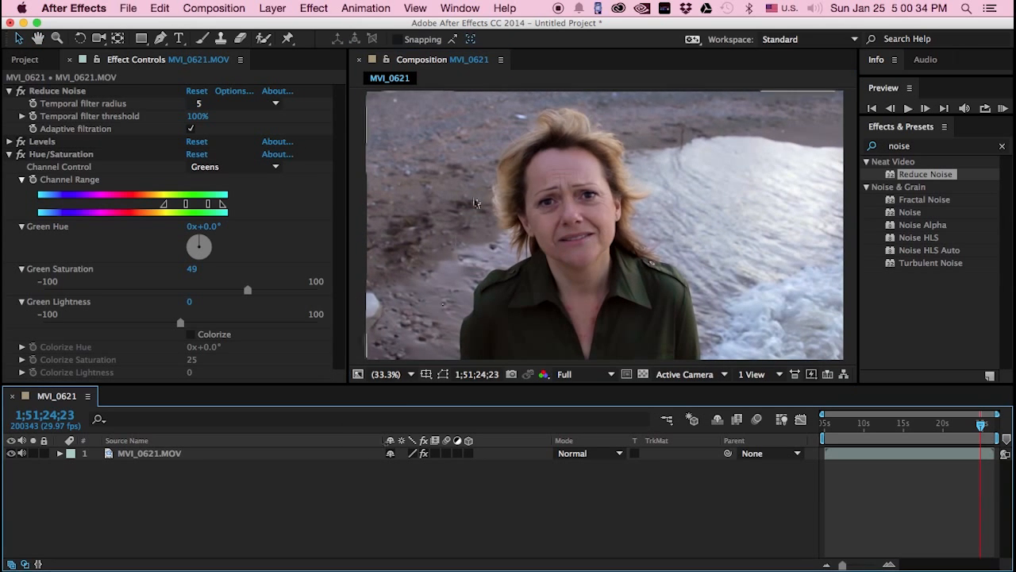
- Toggle all effects on the MVI_0621.MOV layer off and on to compare the original and graded image
left_click(424, 453)
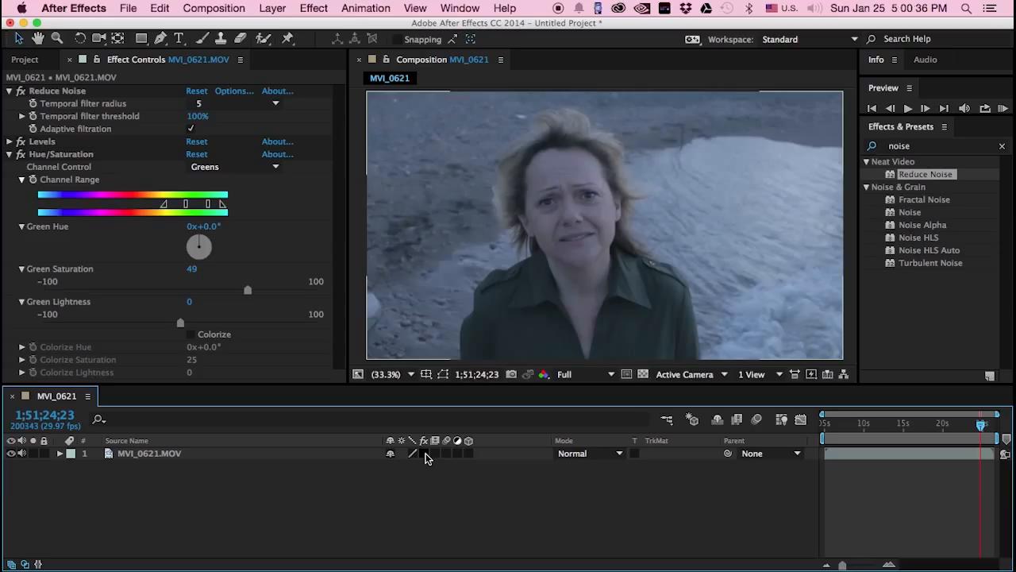
left_click(424, 454)
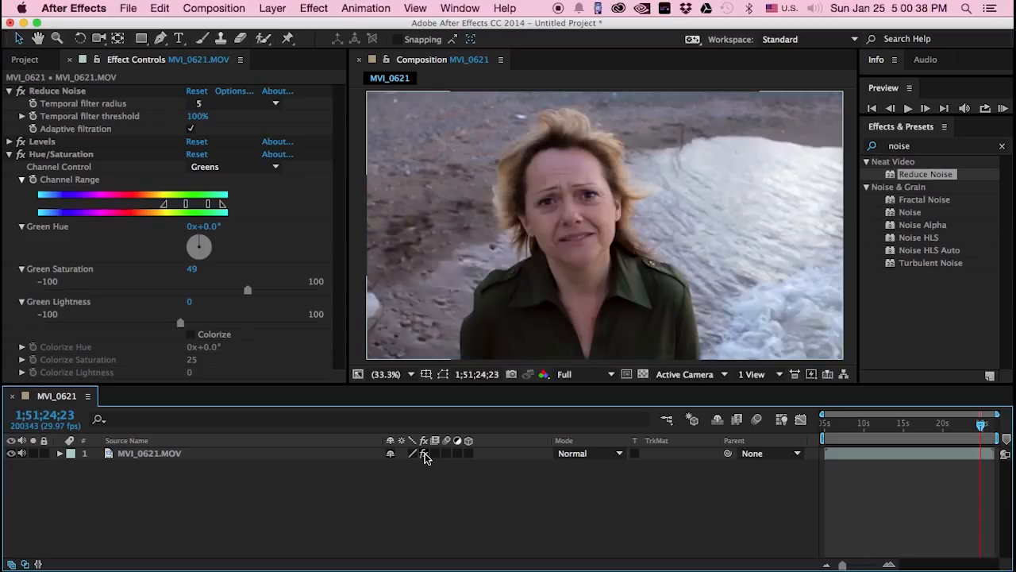
left_click(424, 455)
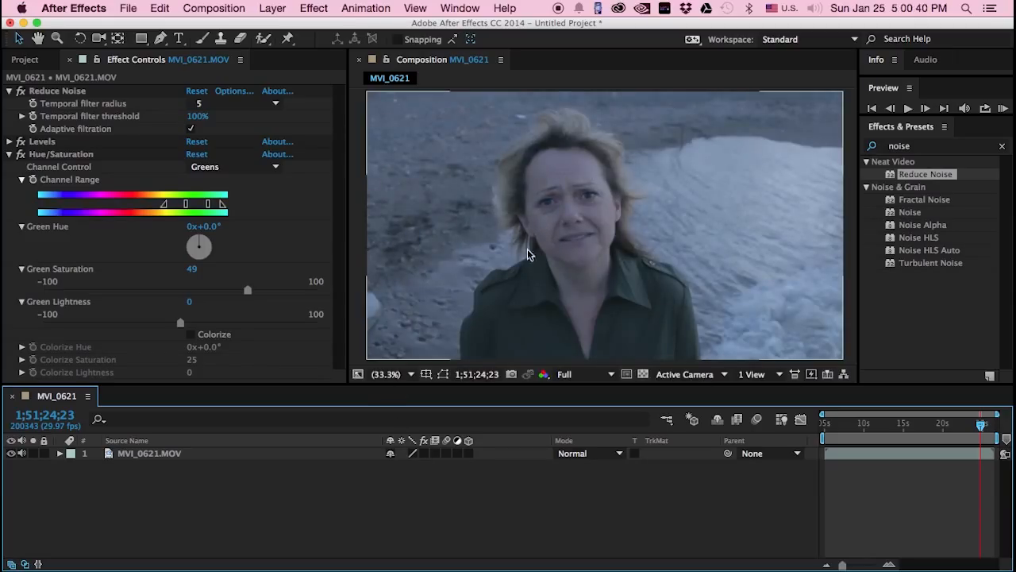
left_click(423, 454)
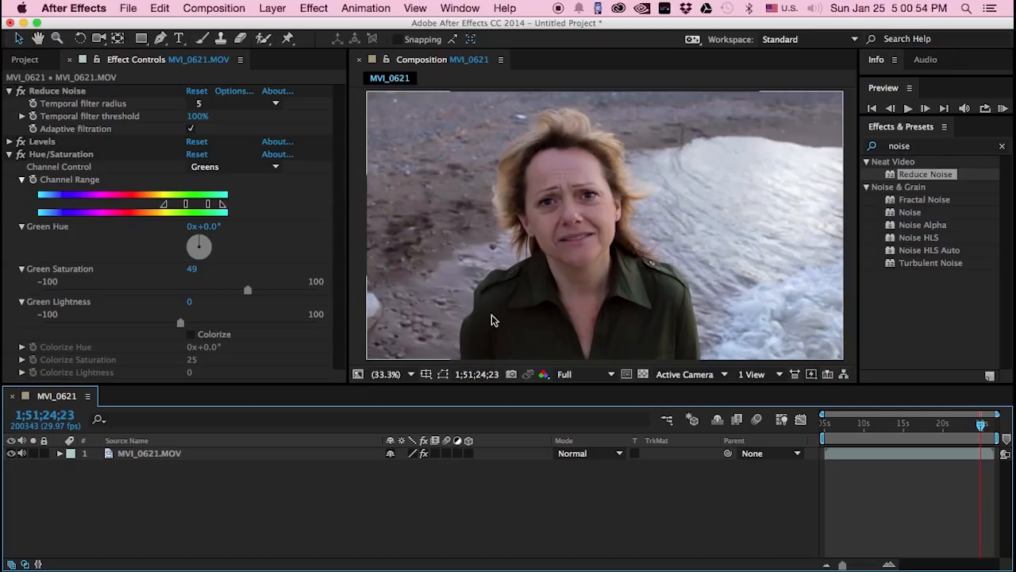
- Collapse the Hue/Saturation and Reduce Noise settings on the clip, leaving the Hue/Saturation effect selected
left_click(8, 154)
left_click(10, 91)
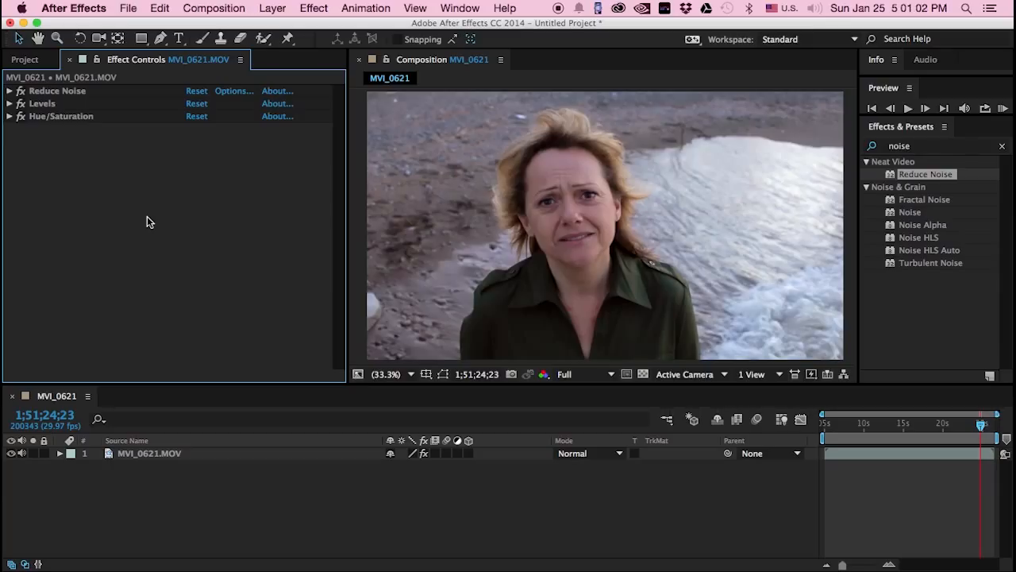
left_click(44, 91)
left_click(61, 162)
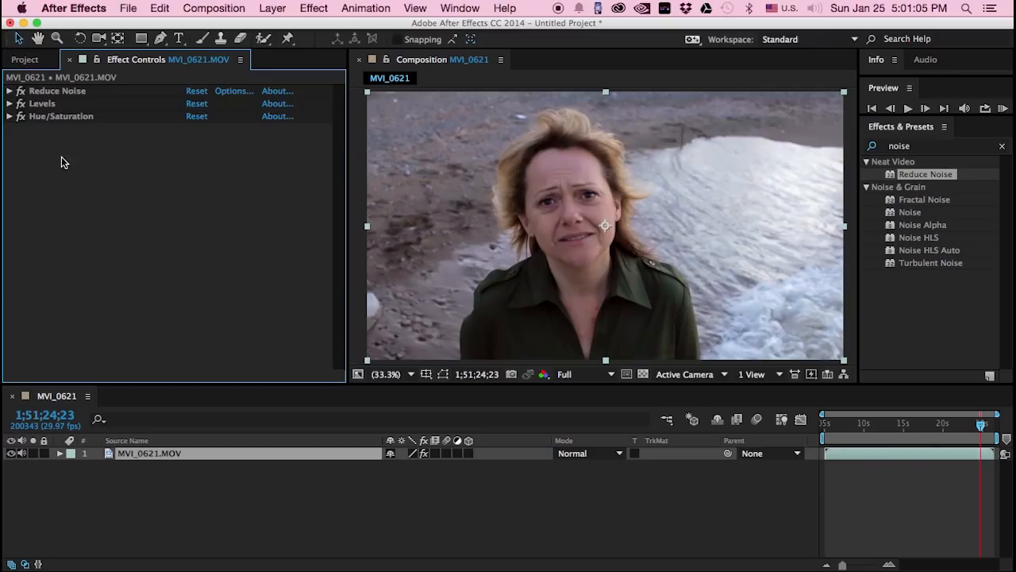
left_click(48, 118)
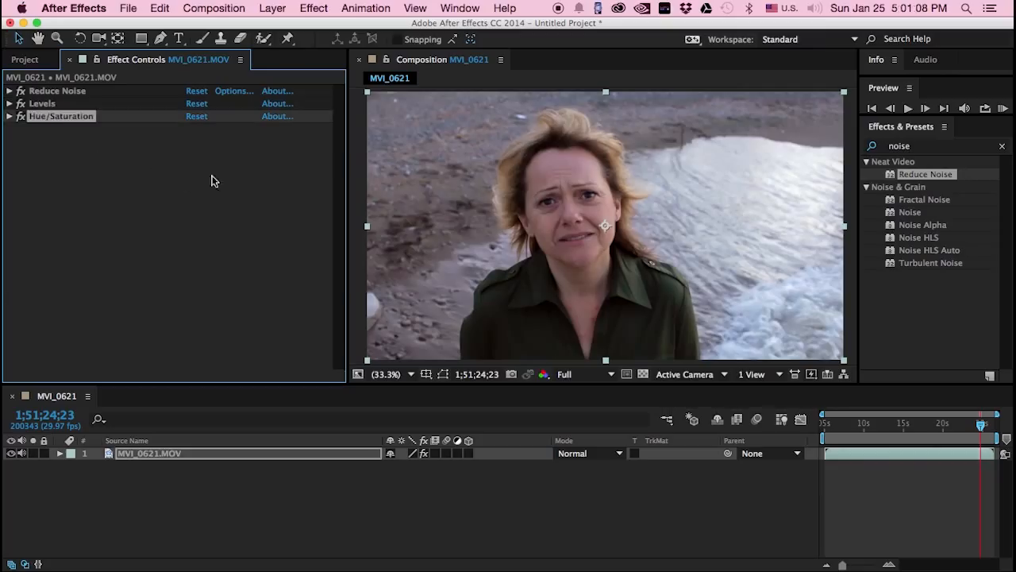
- In Hue/Saturation's Yellows channel, try a hue of 14°, set the yellow hue to −4°, and collapse the effect
left_click(9, 116)
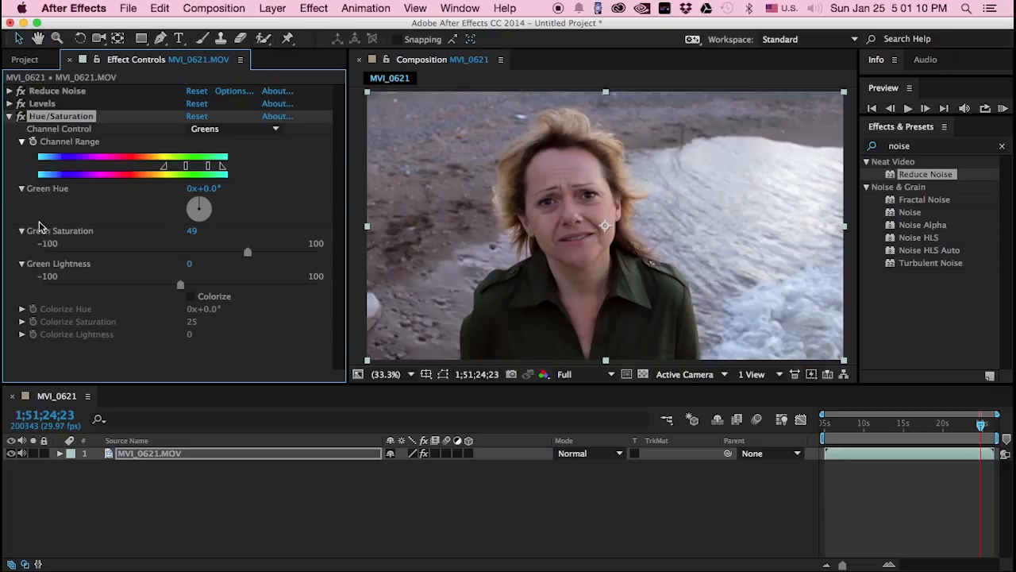
left_click(219, 130)
left_click(213, 173)
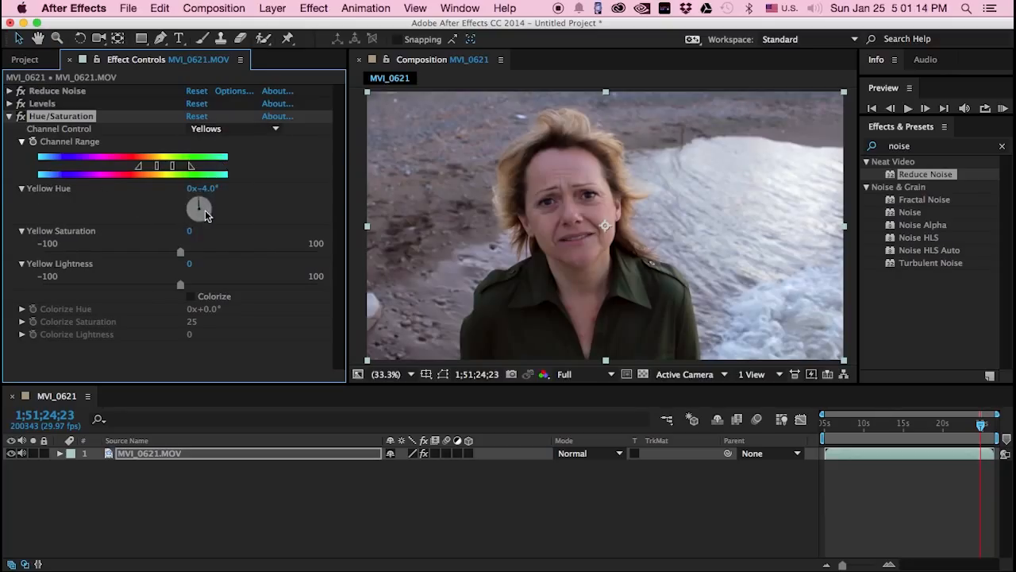
left_click_drag(289, 187, 211, 189)
left_click_drag(220, 202, 240, 202)
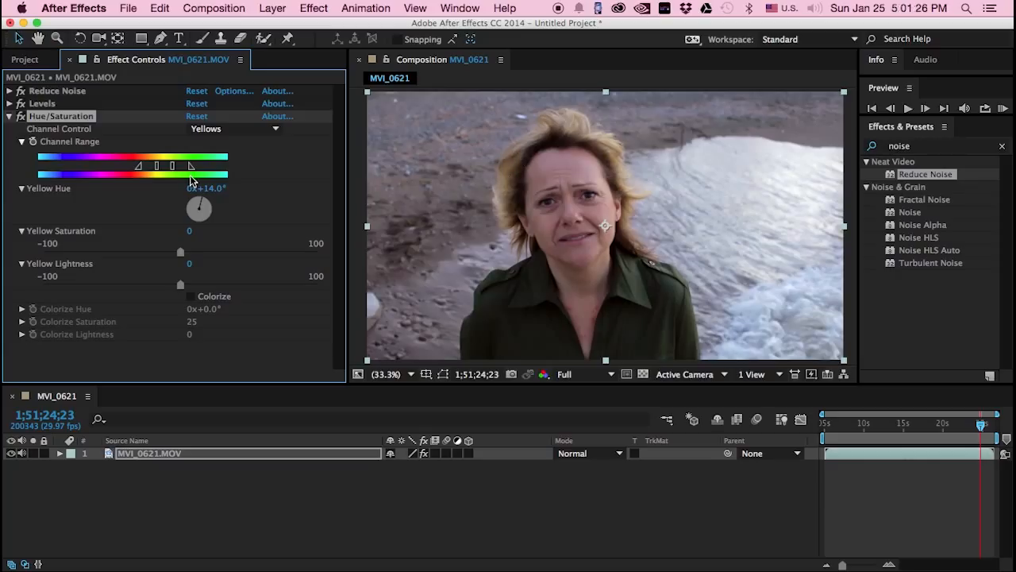
mouse_move(214, 193)
left_mouse_down()
mouse_move(175, 197)
mouse_move(232, 194)
mouse_move(203, 195)
left_mouse_up()
left_click(206, 190)
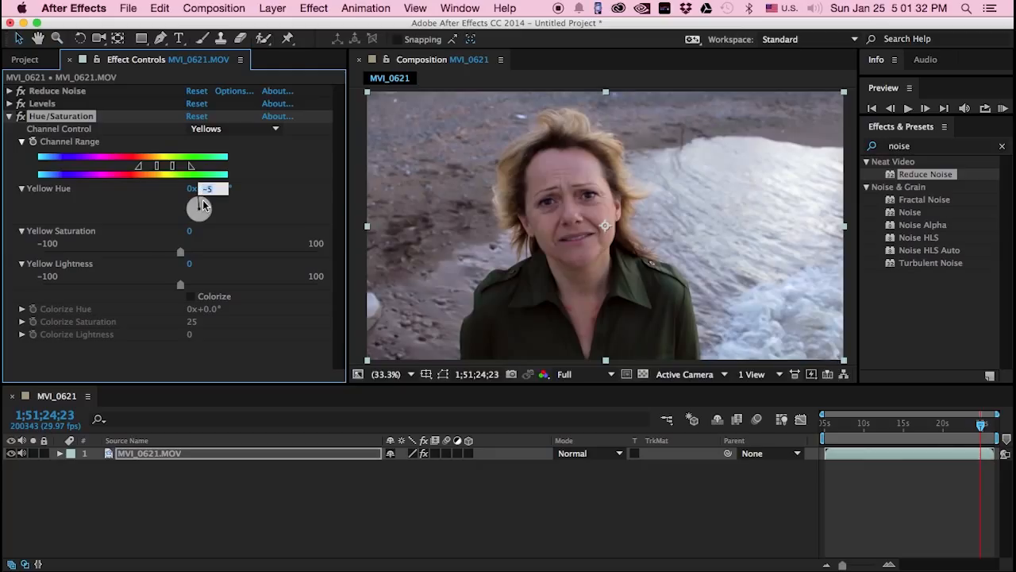
type("-4")
key("Return")
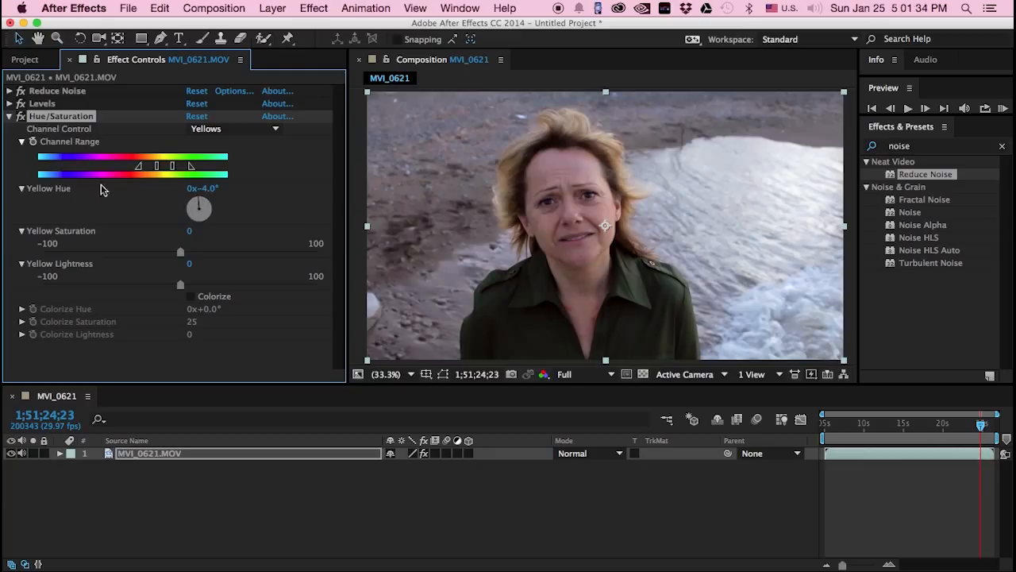
left_click(10, 116)
left_click(64, 226)
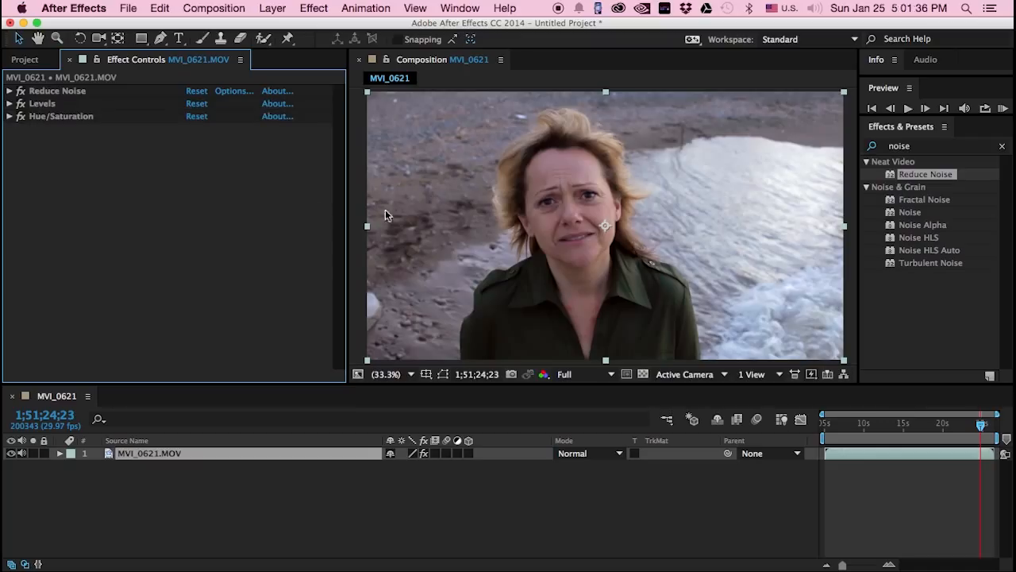
- Move the playhead to 1;51;24;00 and preview the graded, denoised clip from there
left_click(361, 214)
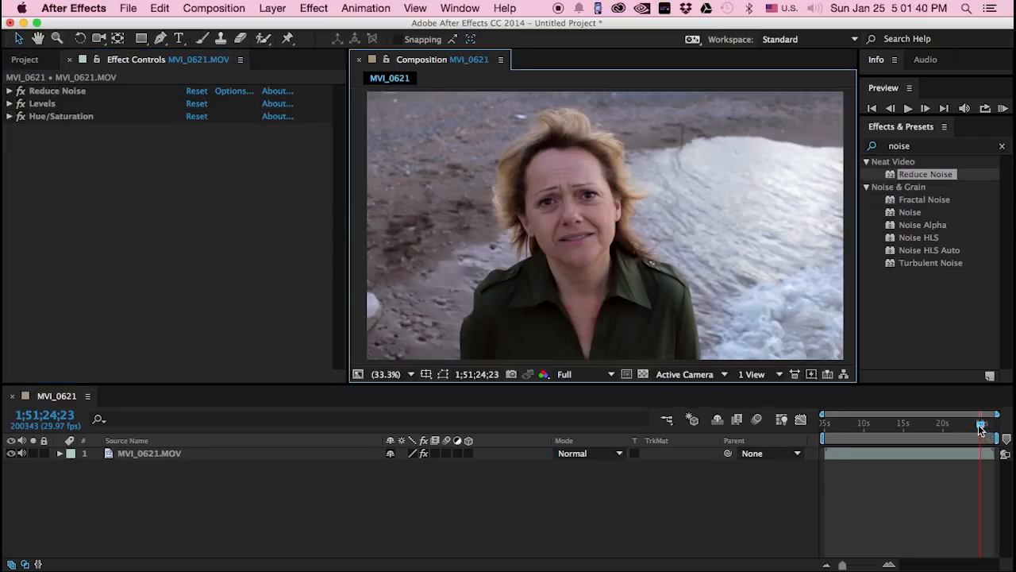
left_click_drag(981, 429, 975, 430)
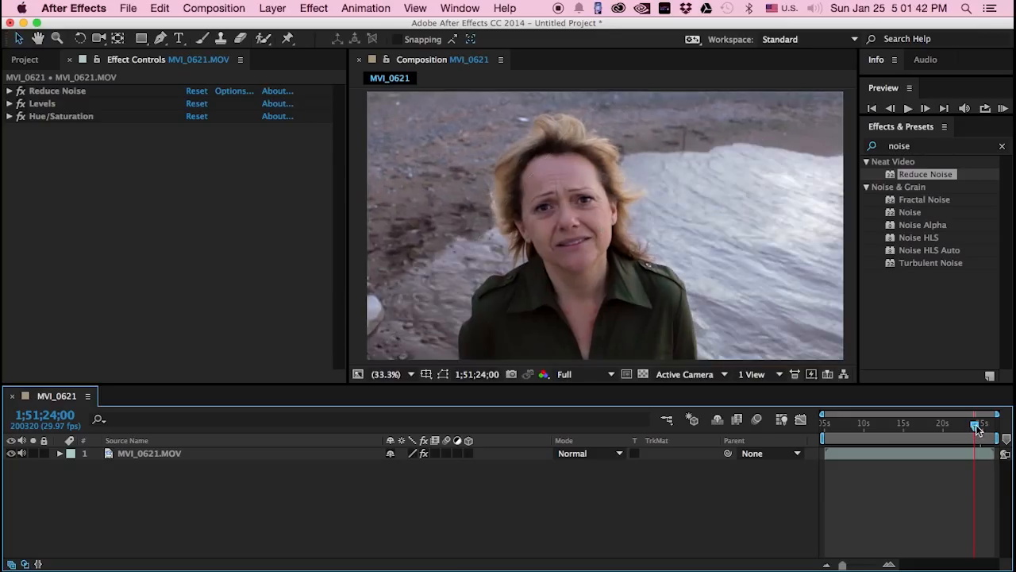
key("space")
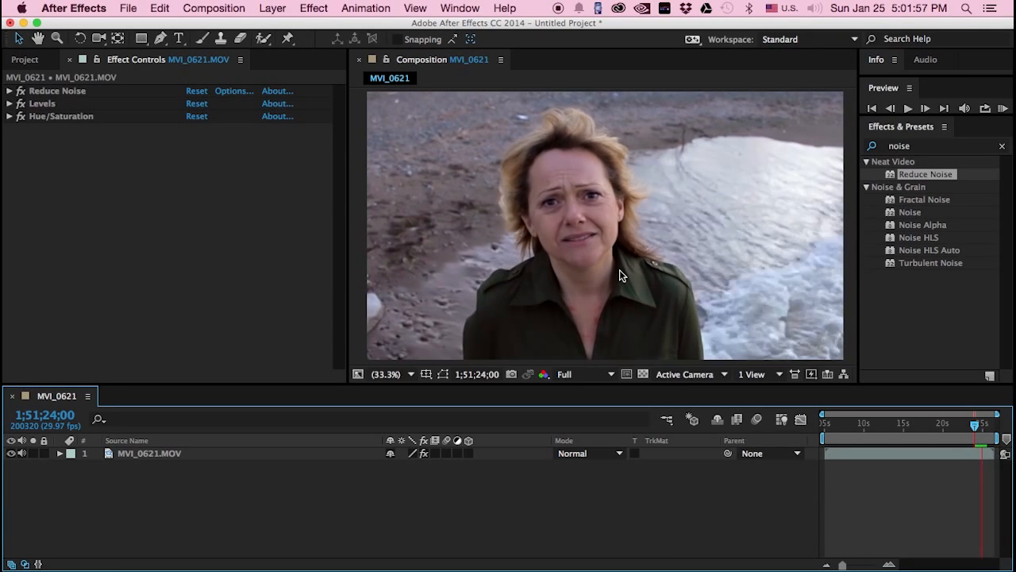
key("space")
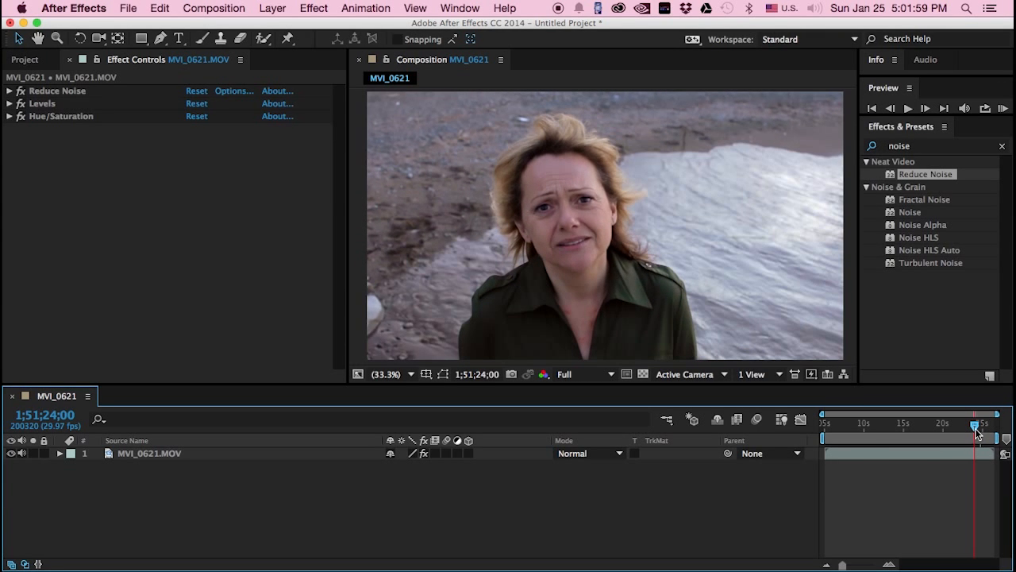
- Review the Reduce Noise temporal settings and check the project's color bit depth
left_click(216, 285)
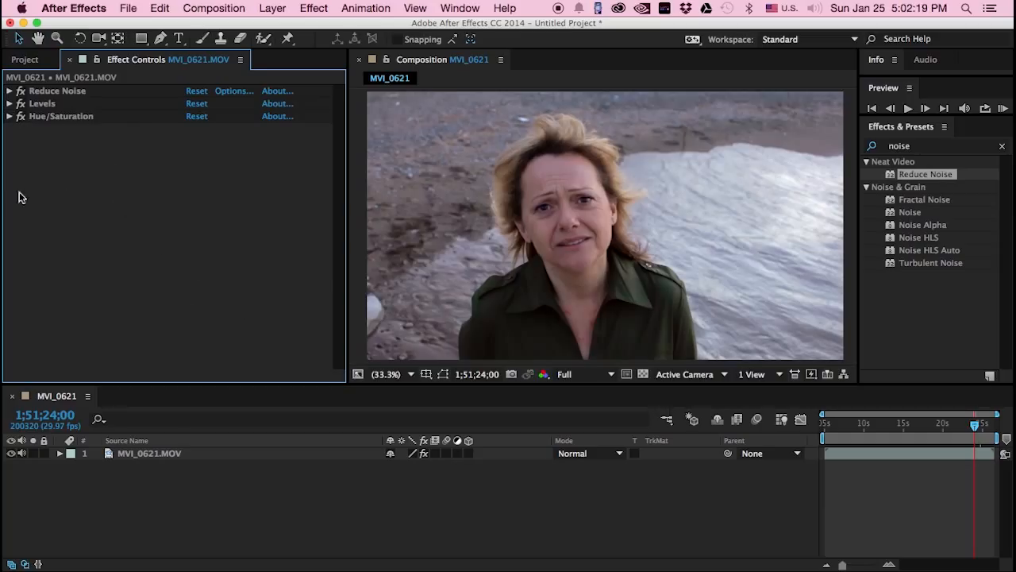
left_click(9, 92)
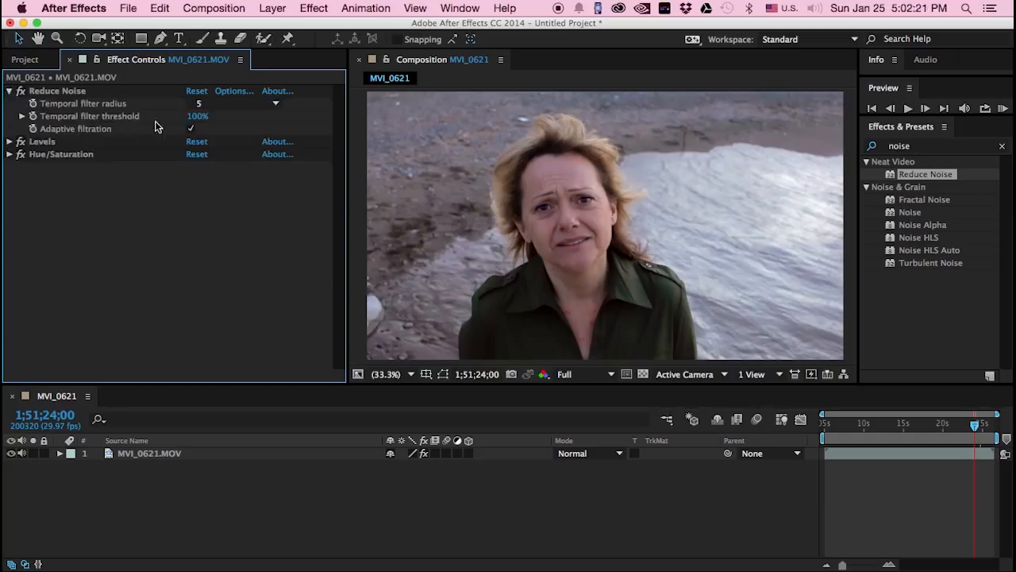
left_click(9, 91)
left_click(85, 92)
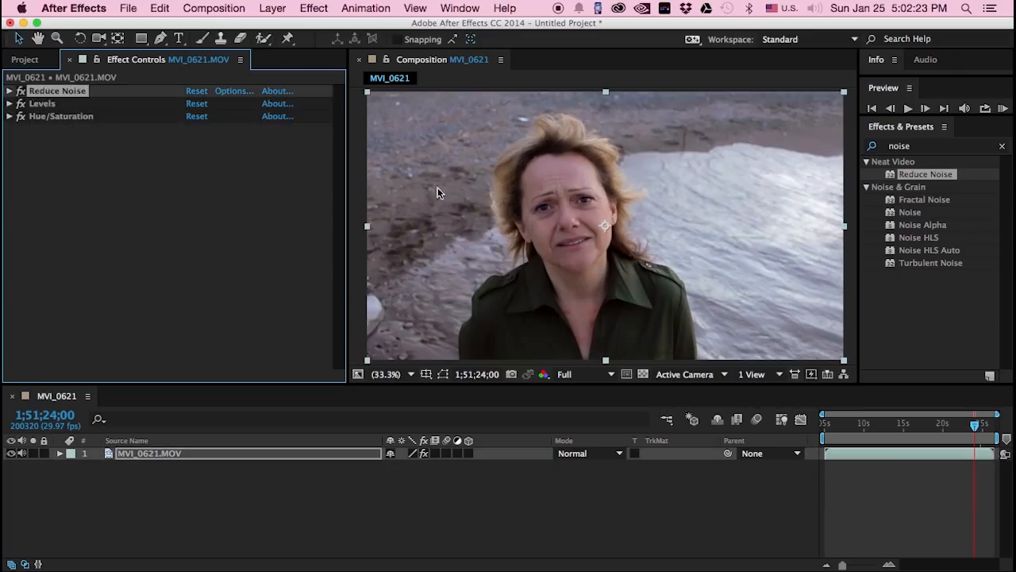
left_click(198, 220)
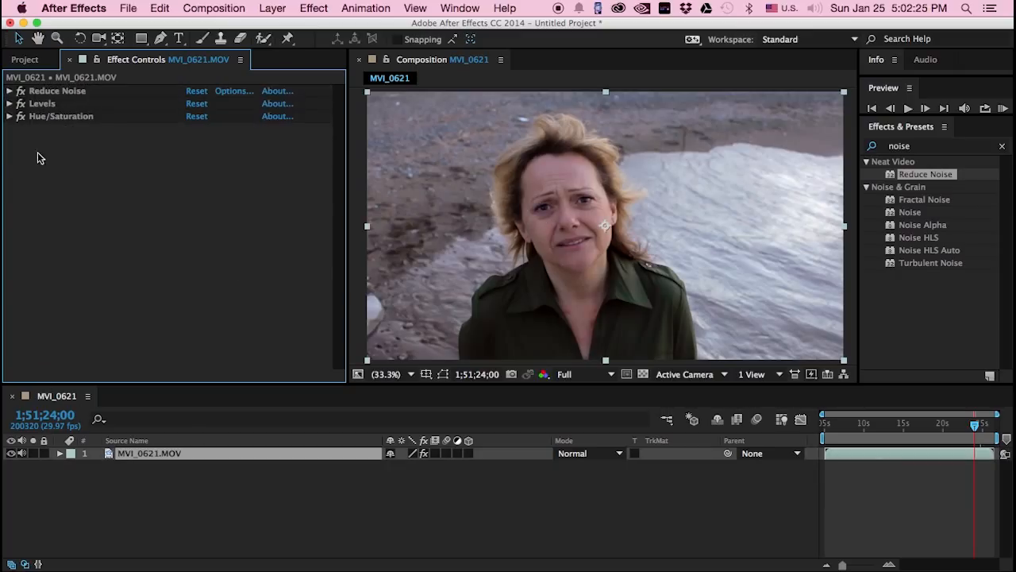
left_click(25, 60)
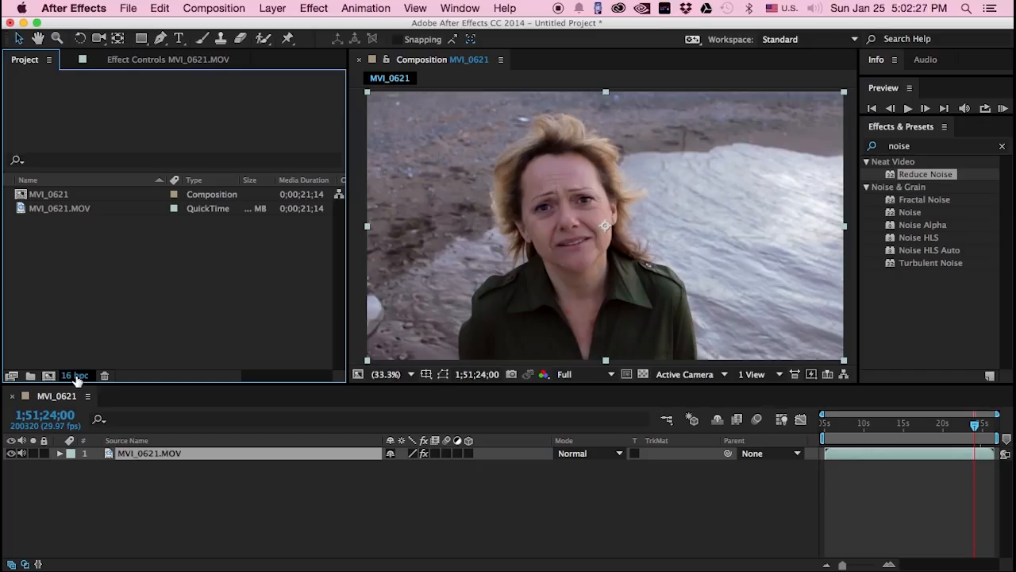
left_click(119, 67)
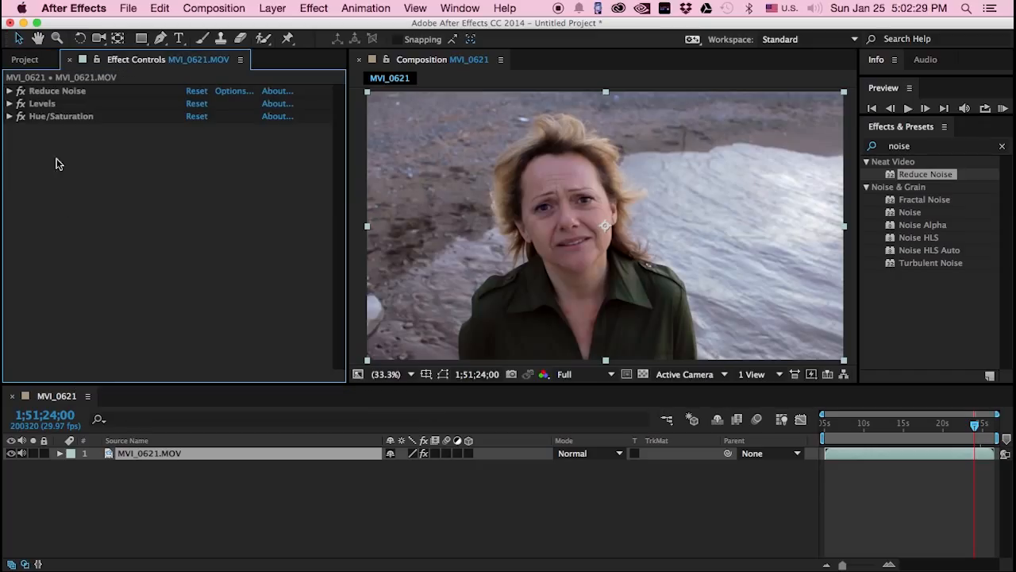
- Review the Levels histogram and input settings for the Red, Green, Blue and RGB channels, and collapse the effect
left_click(23, 104)
left_click(8, 104)
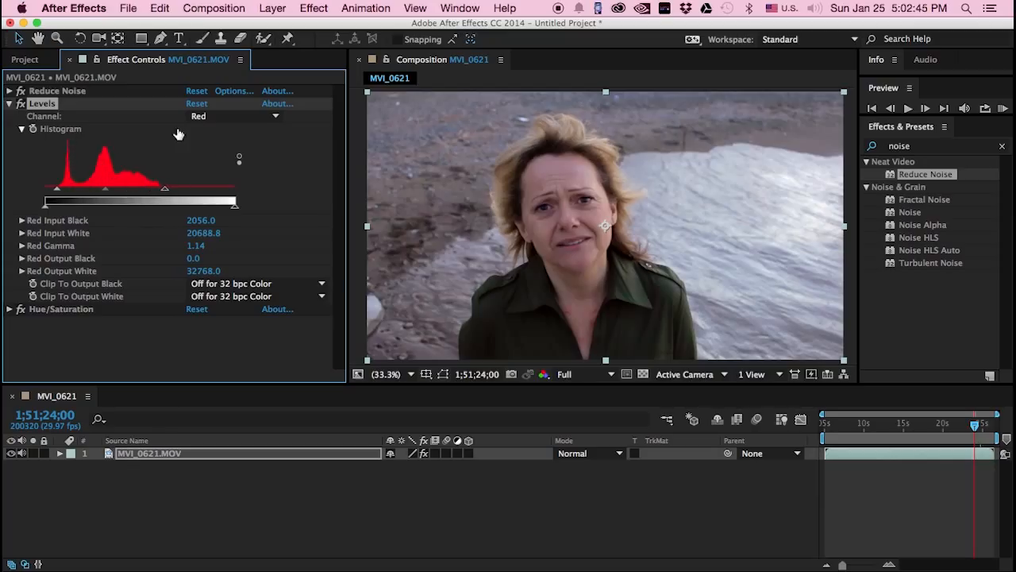
left_click(206, 117)
left_click(210, 157)
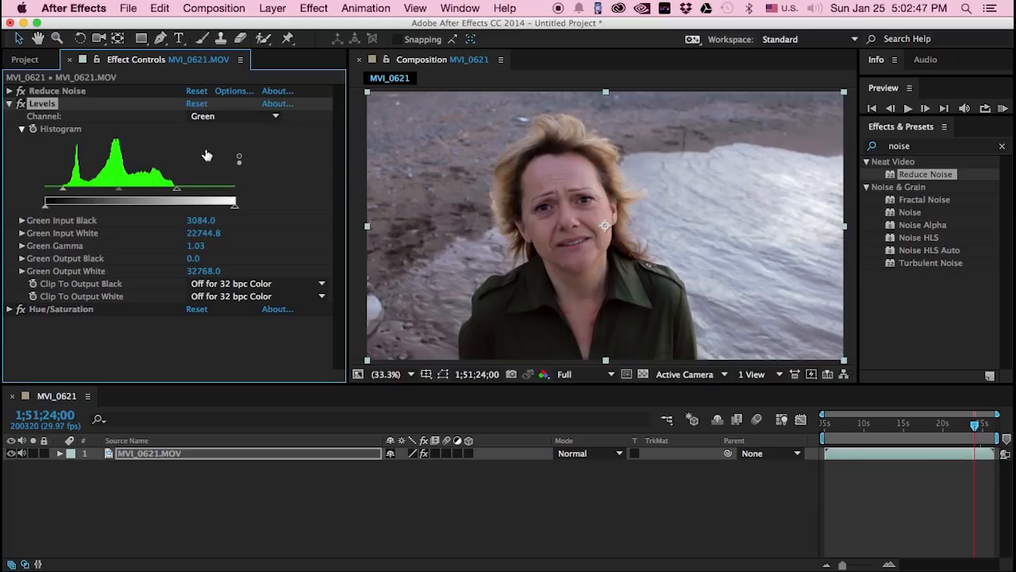
left_click(227, 116)
left_click(213, 173)
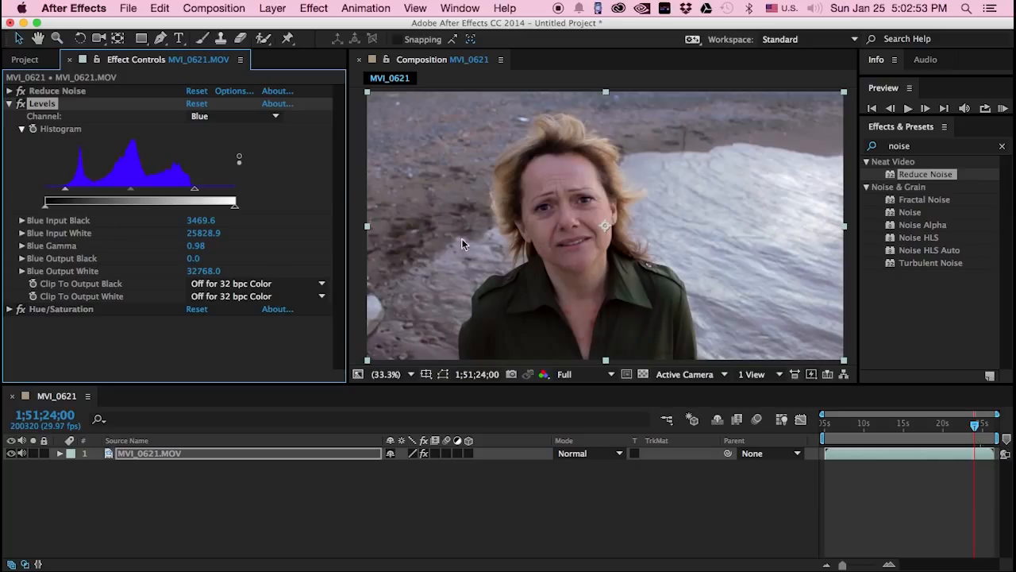
left_click(200, 117)
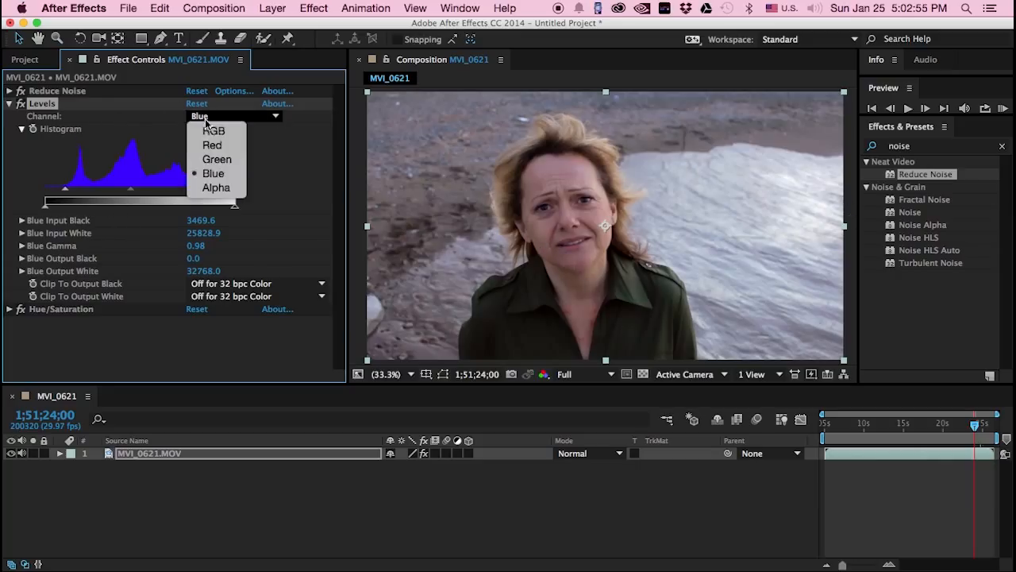
left_click(208, 132)
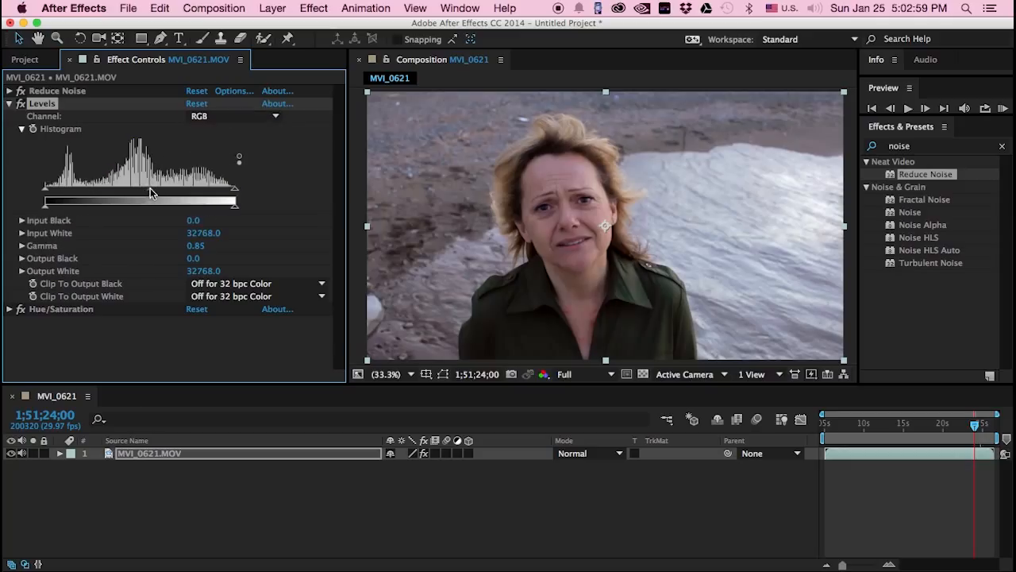
left_click(9, 104)
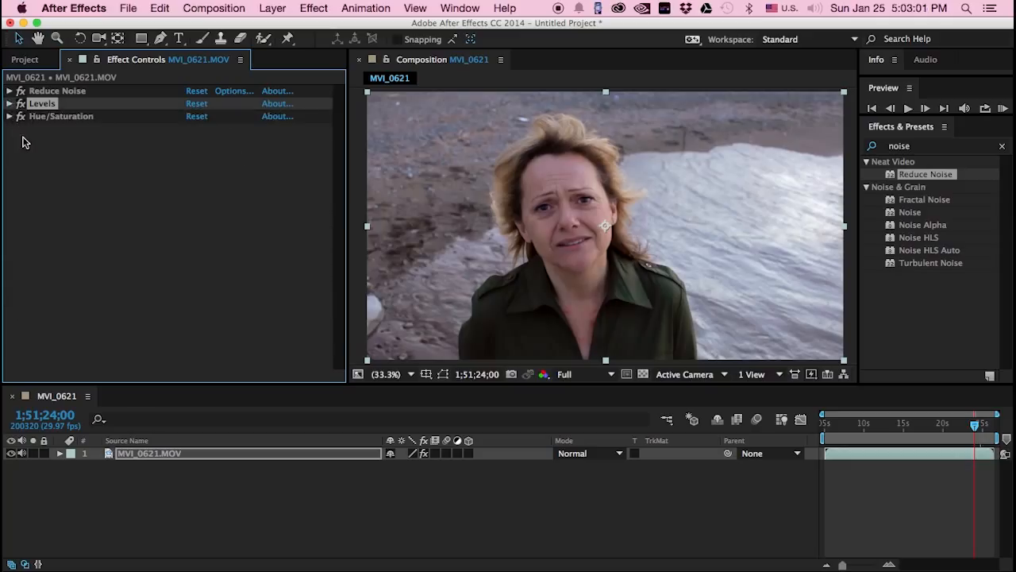
left_click(25, 138)
left_click(45, 103)
left_click(79, 118)
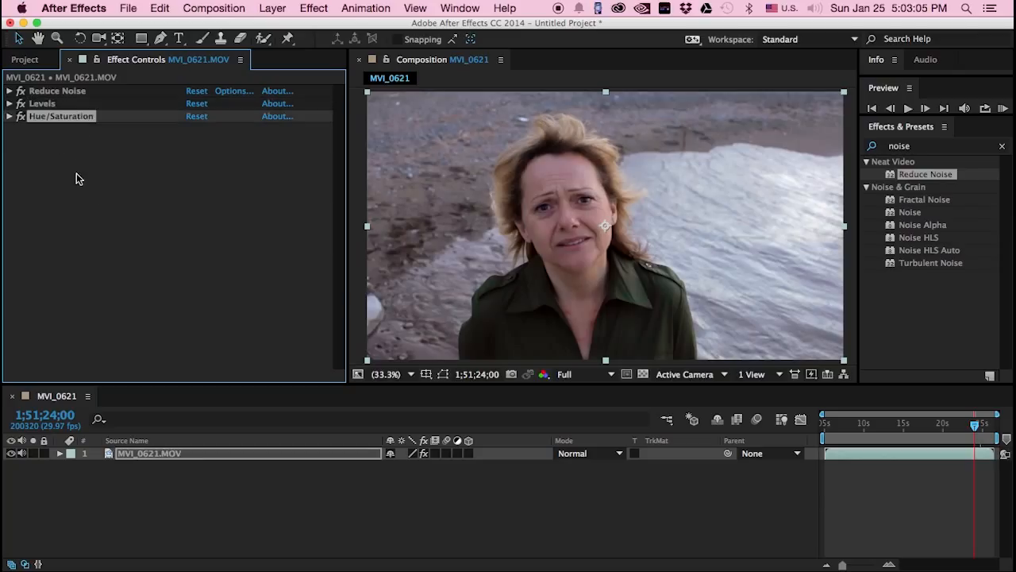
left_click(76, 174)
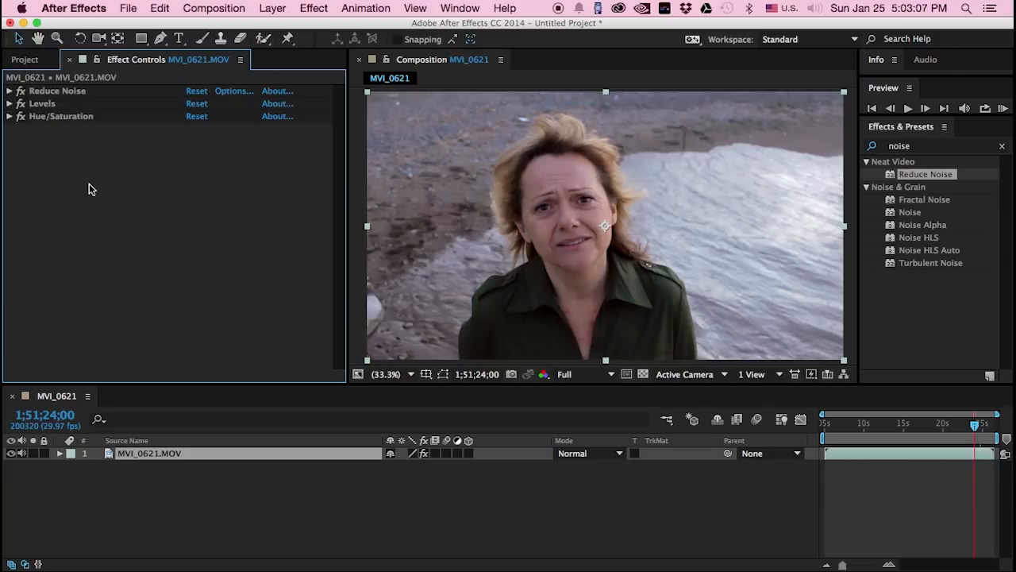